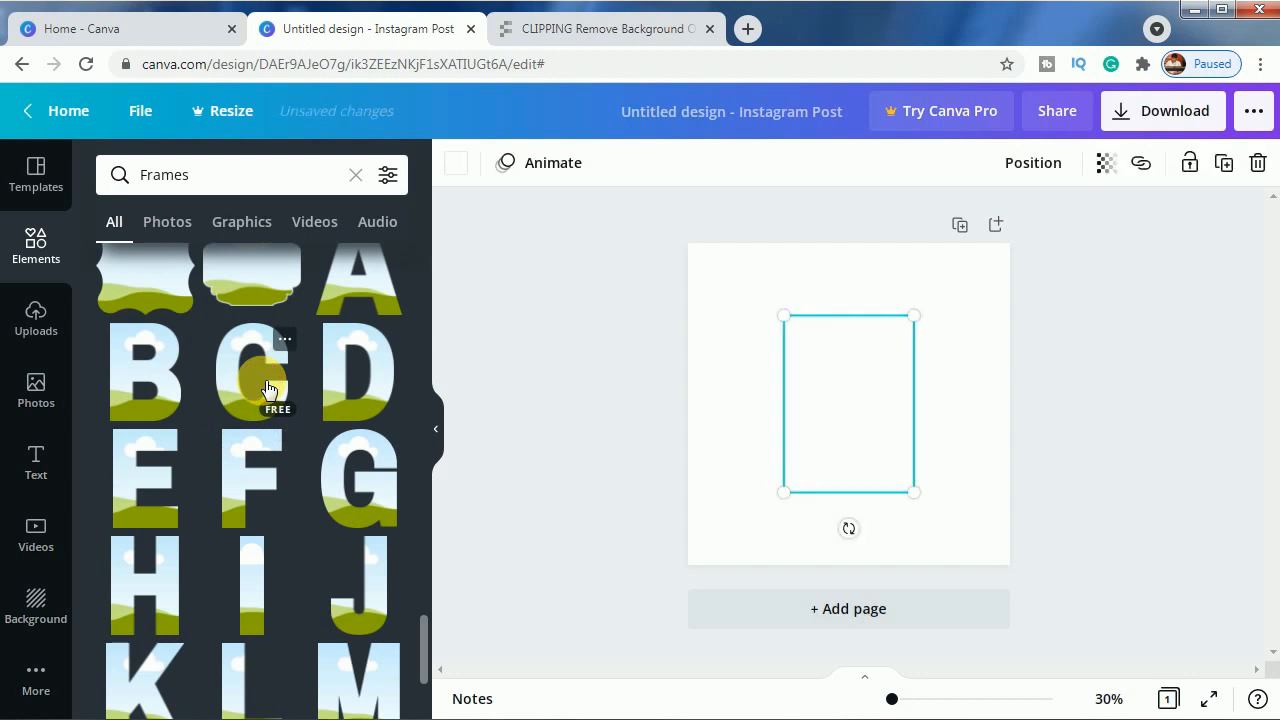
Add the letter N frame to the design and arrange the C and N frames side by side on the page
{"action": "scroll", "coordinate": [262, 475], "scroll_direction": "down", "scroll_amount": 2}
{"action": "scroll", "coordinate": [255, 497], "scroll_direction": "down", "scroll_amount": 2}
{"action": "left_click_drag", "start_coordinate": [166, 603], "coordinate": [905, 428]}
{"action": "left_click", "coordinate": [817, 424]}
{"action": "left_click_drag", "start_coordinate": [817, 424], "coordinate": [750, 427]}
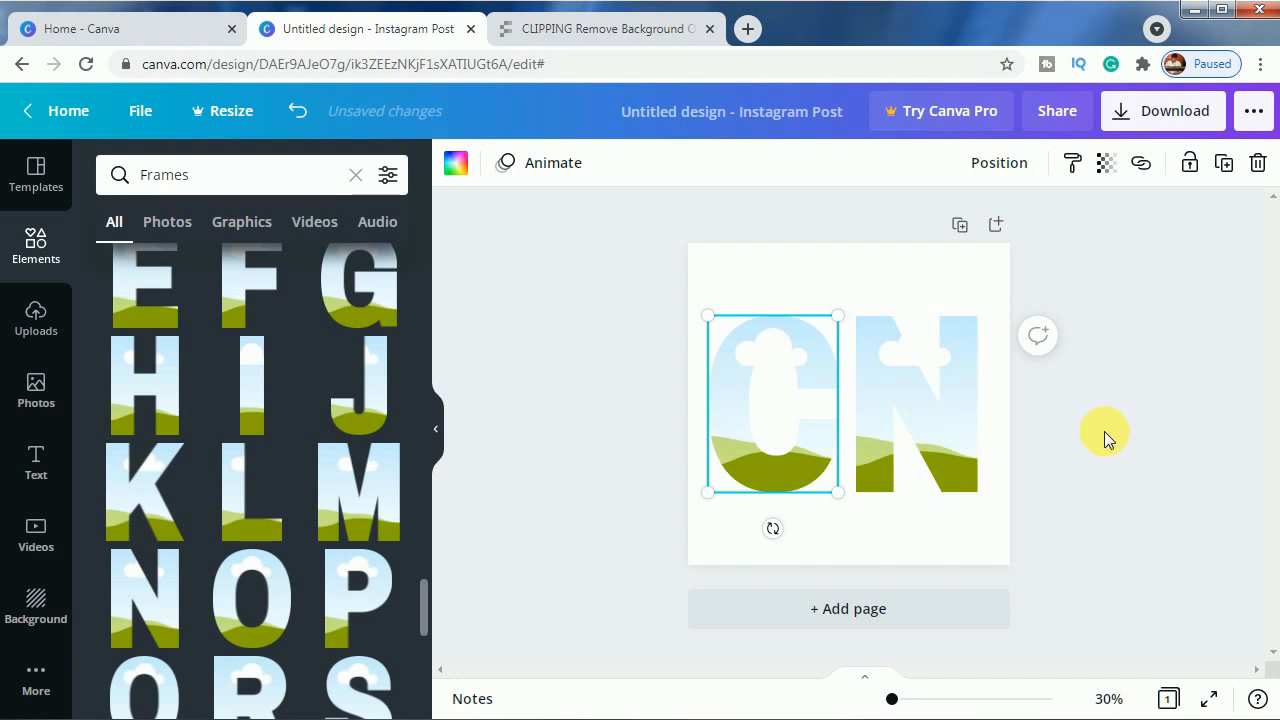
Add a second page and paste a copy of the C and N frames at its centre
{"action": "left_click", "coordinate": [943, 608]}
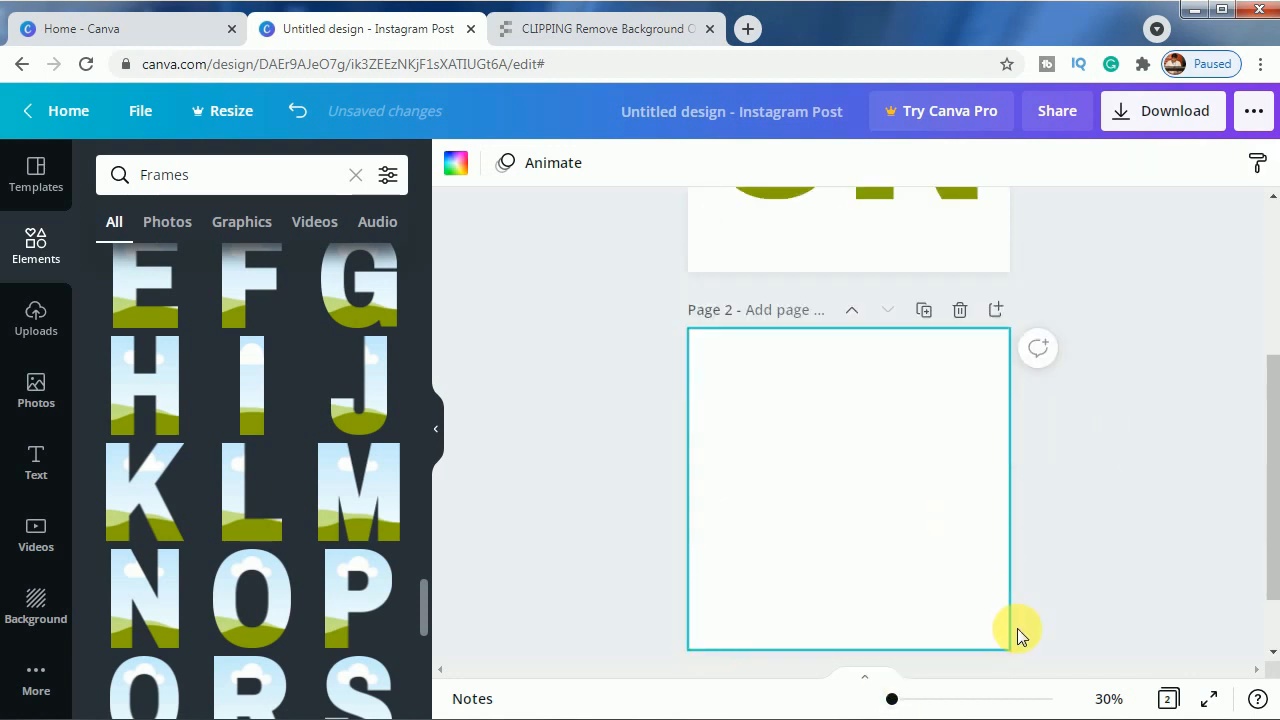
{"action": "scroll", "coordinate": [1000, 560], "scroll_direction": "up", "scroll_amount": 2}
{"action": "left_click", "coordinate": [811, 321]}
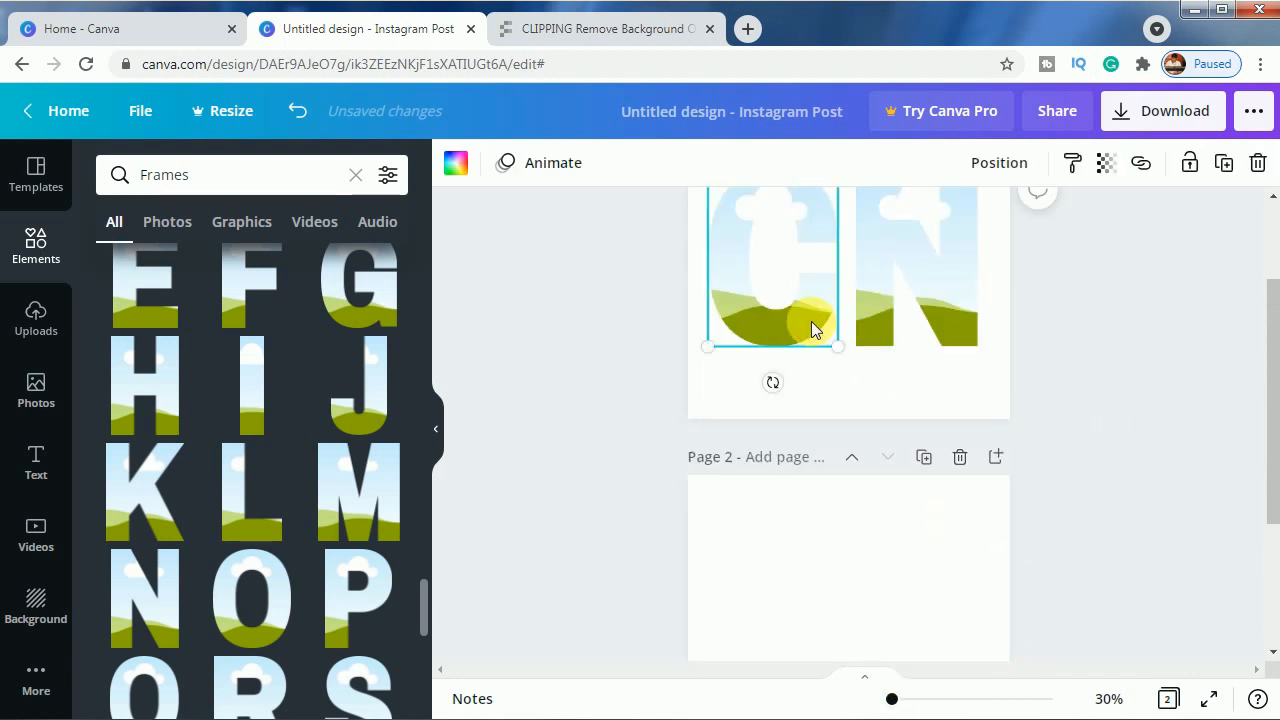
{"action": "key", "text": "ctrl+a"}
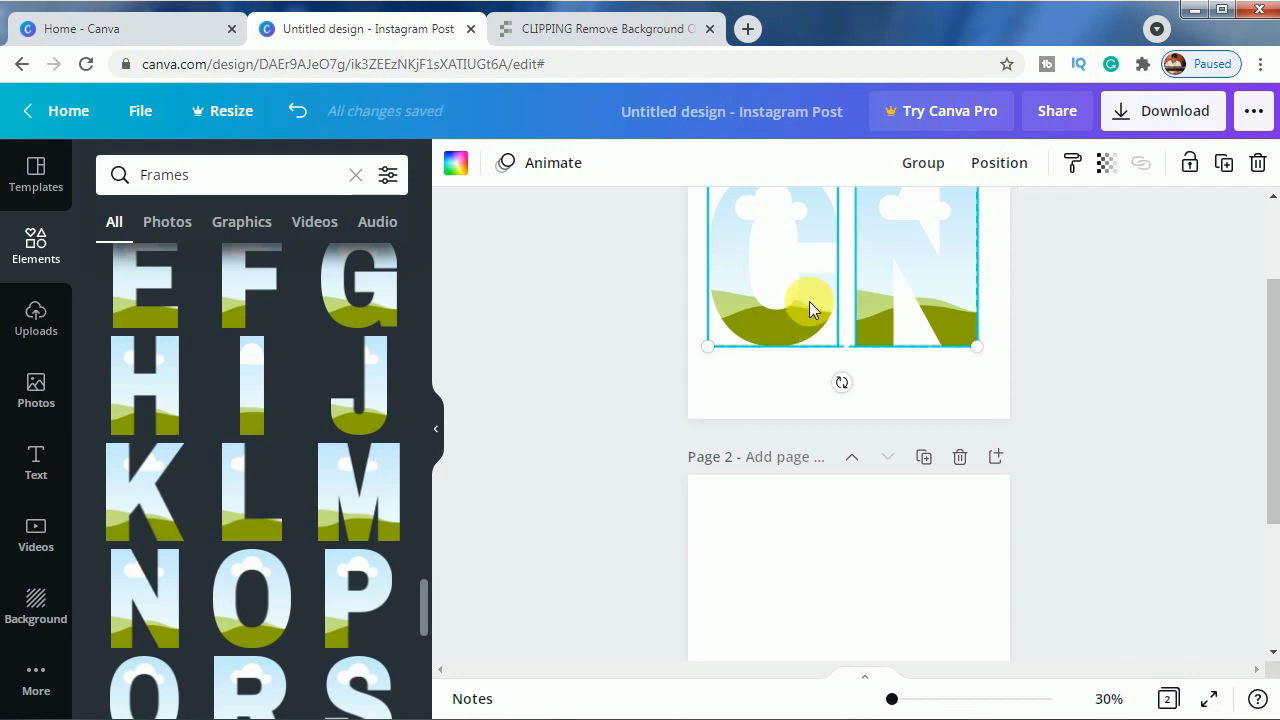
{"action": "left_click", "coordinate": [834, 546]}
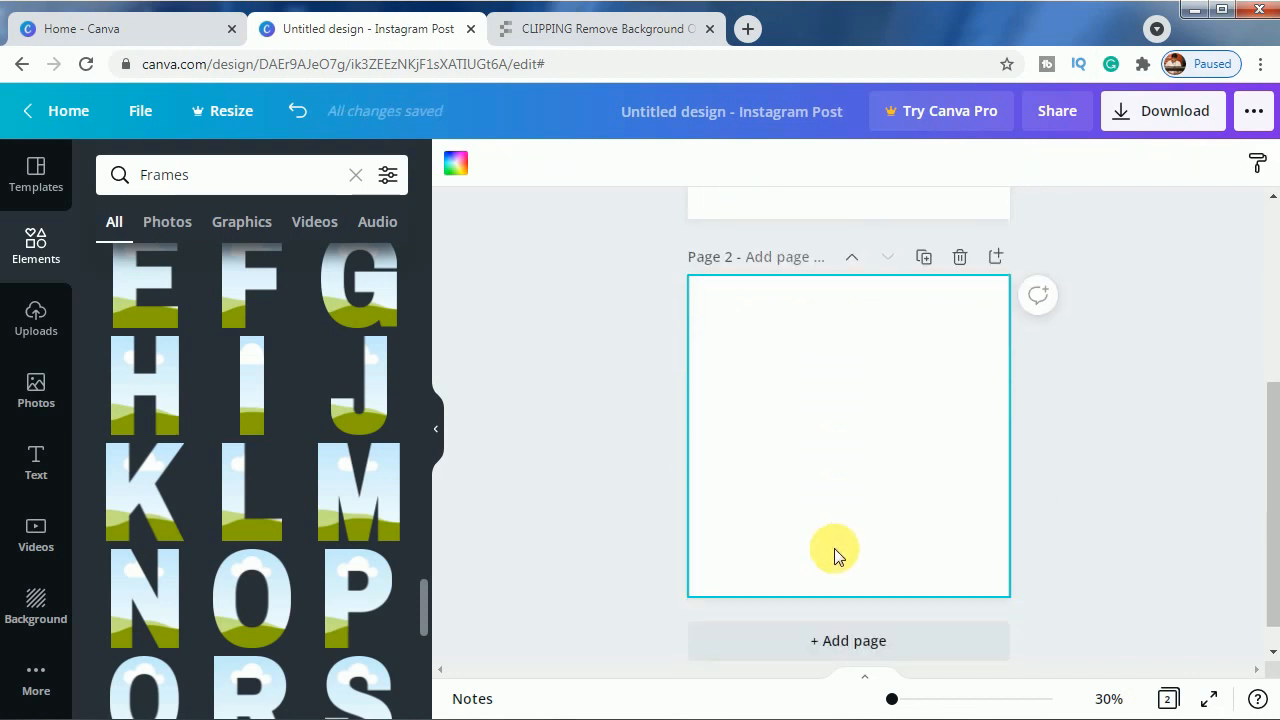
{"action": "key", "text": "ctrl+v"}
{"action": "mouse_move", "coordinate": [818, 483]}
{"action": "left_mouse_down"}
{"action": "mouse_move", "coordinate": [842, 492]}
{"action": "mouse_move", "coordinate": [833, 477]}
{"action": "left_mouse_up"}
{"action": "left_click", "coordinate": [1126, 534]}
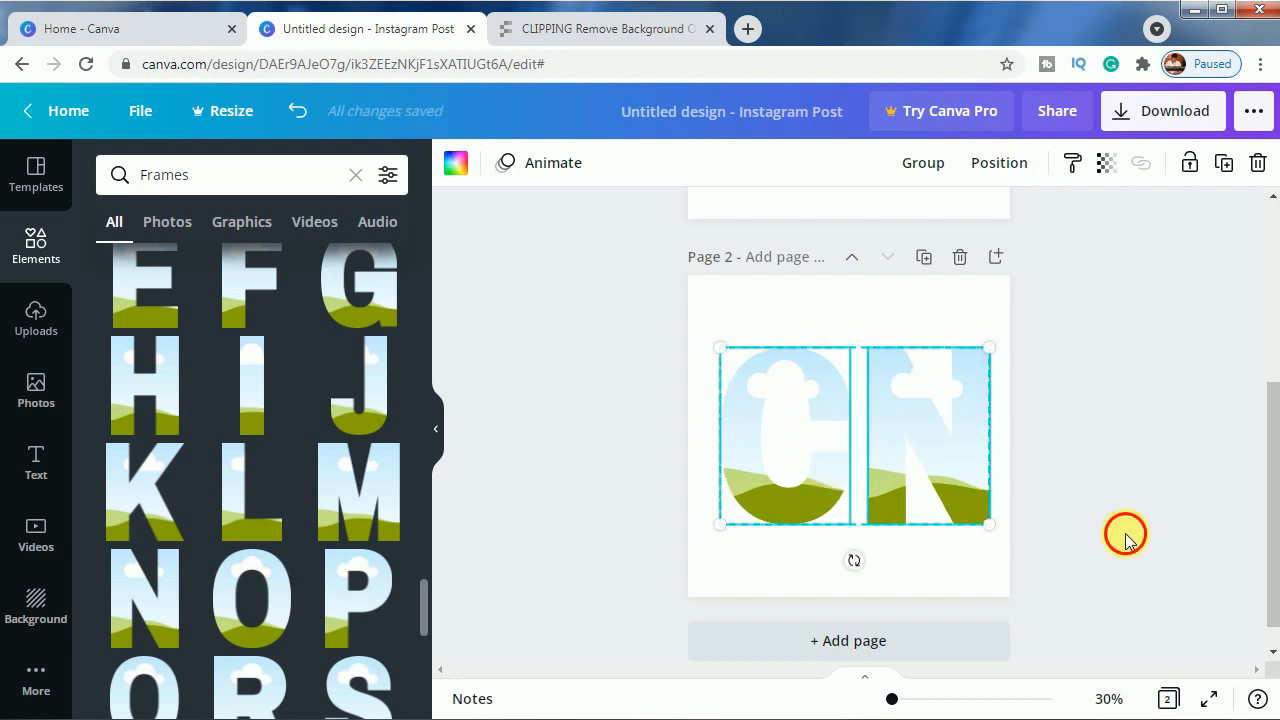
Return to page 1 and show the full list of recently used photos
{"action": "scroll", "coordinate": [1124, 492], "scroll_direction": "up", "scroll_amount": 2}
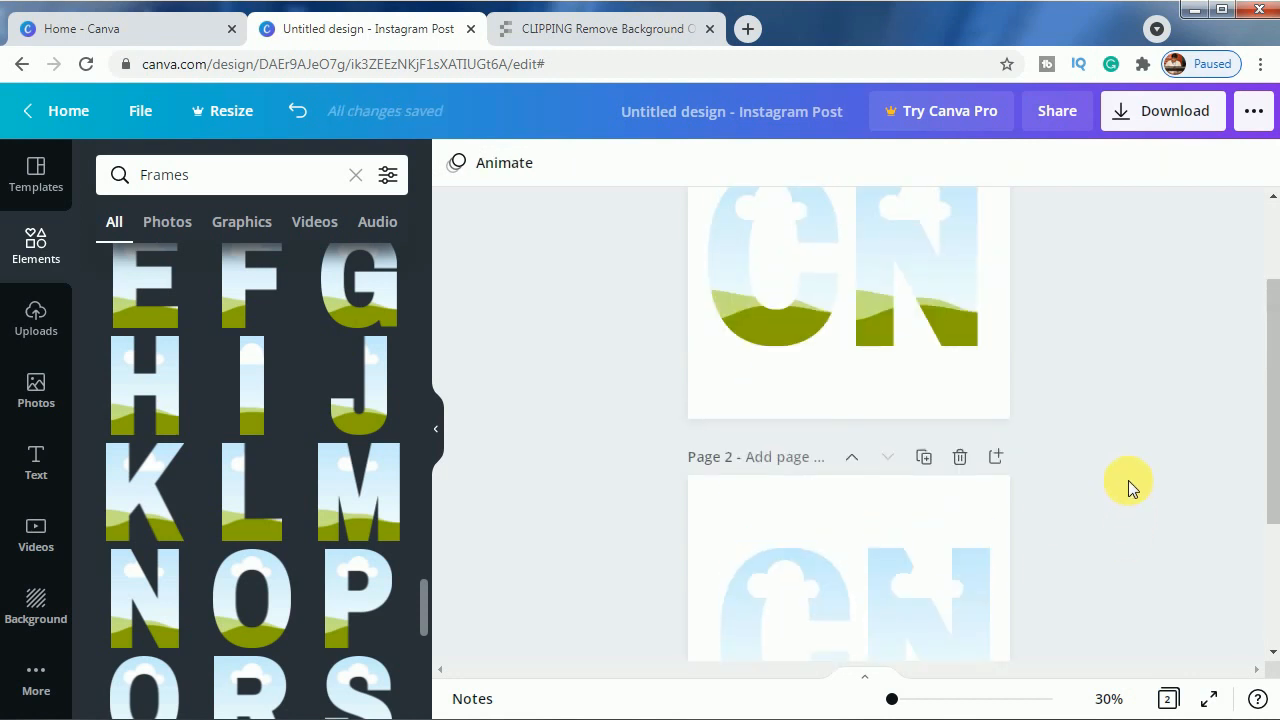
{"action": "scroll", "coordinate": [1128, 480], "scroll_direction": "up", "scroll_amount": 1}
{"action": "scroll", "coordinate": [371, 477], "scroll_direction": "up", "scroll_amount": 2}
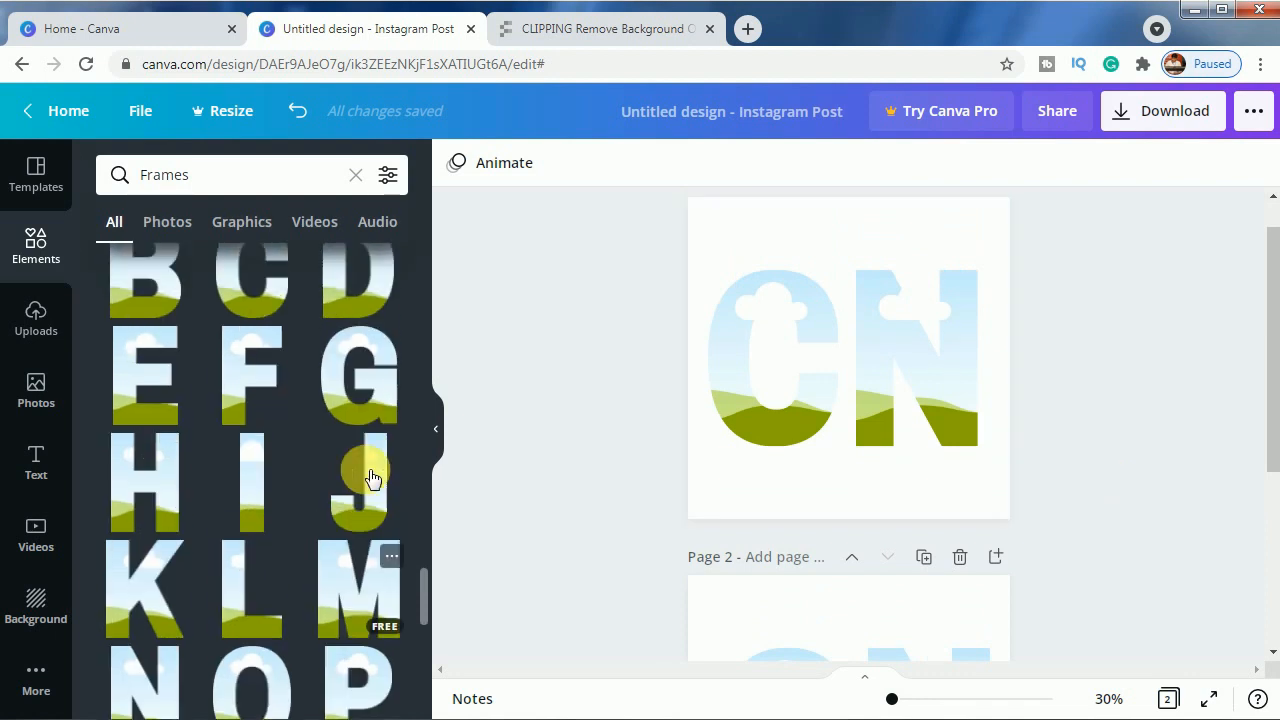
{"action": "scroll", "coordinate": [371, 477], "scroll_direction": "up", "scroll_amount": 3}
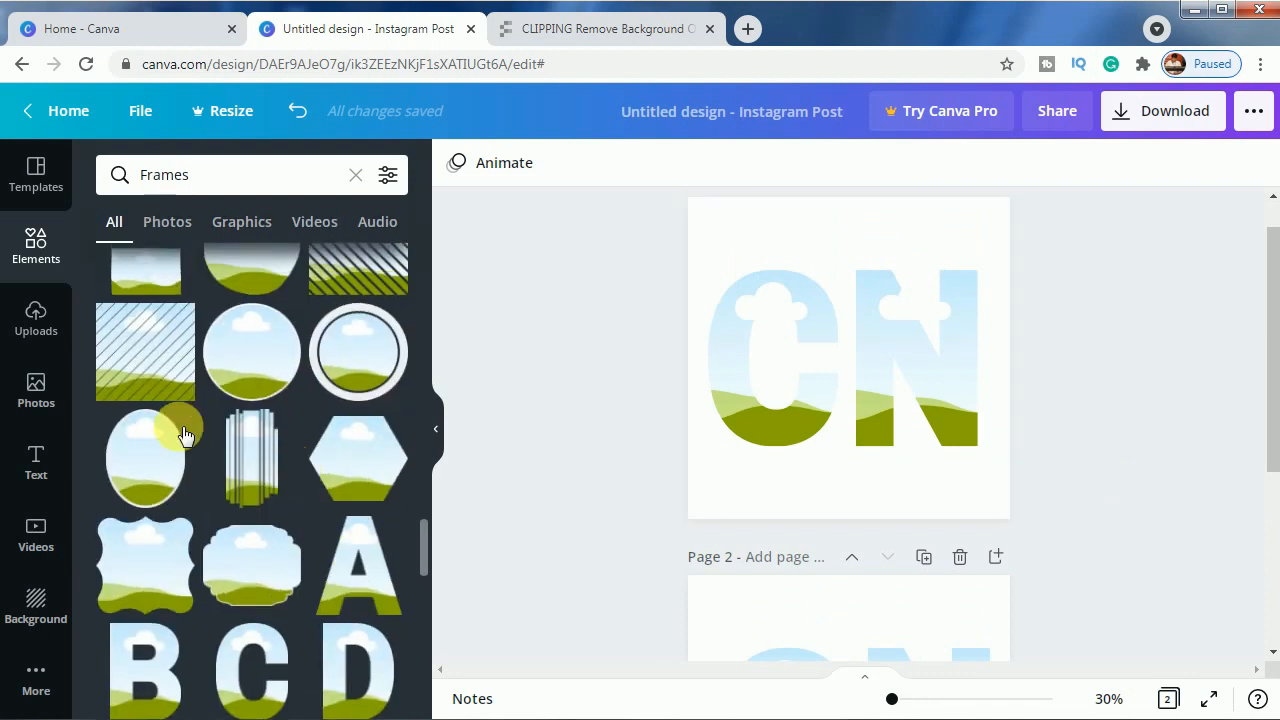
{"action": "left_click", "coordinate": [44, 393]}
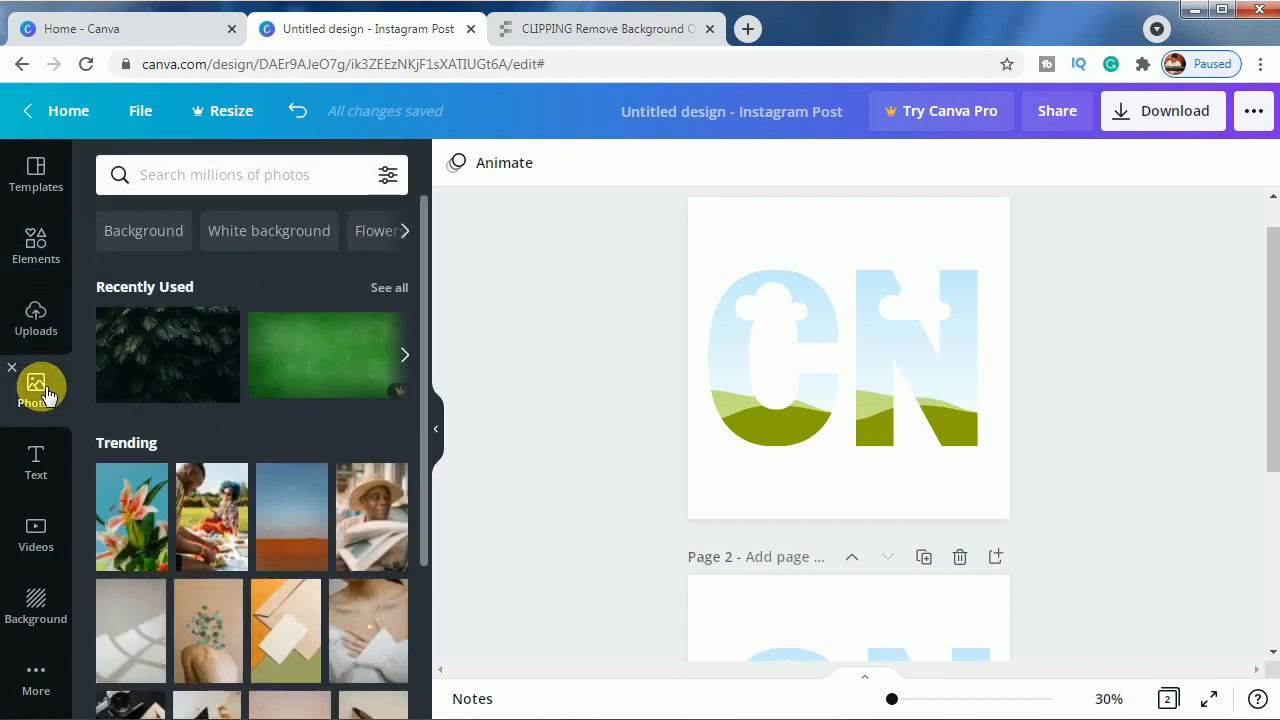
{"action": "left_click", "coordinate": [384, 289]}
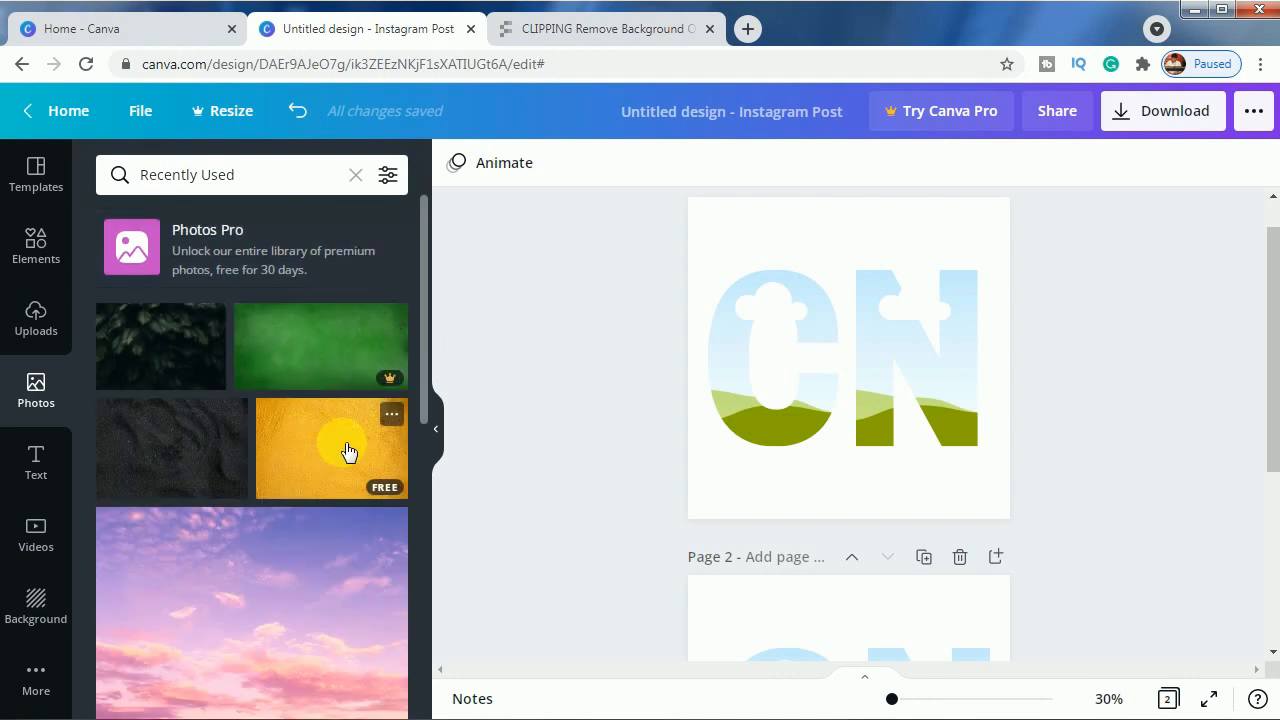
View the details of the yellow texture photo and the black sand texture photo
{"action": "left_click", "coordinate": [391, 410]}
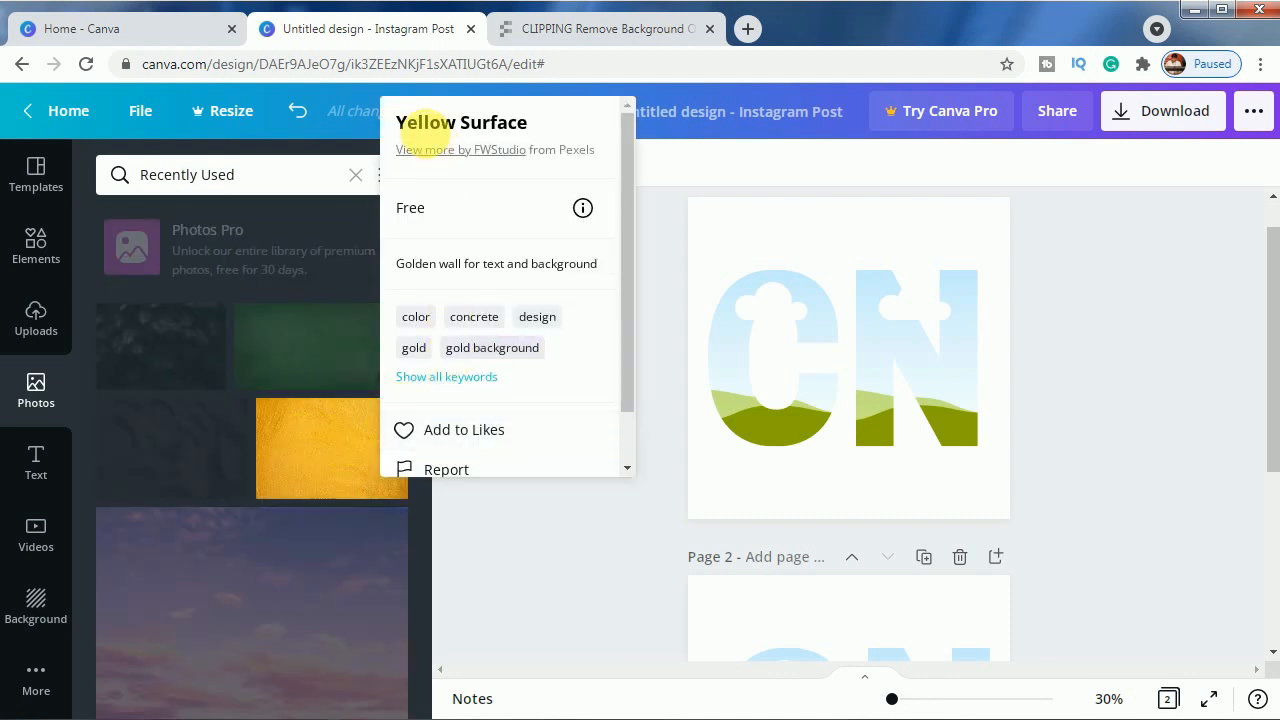
{"action": "left_click", "coordinate": [514, 563]}
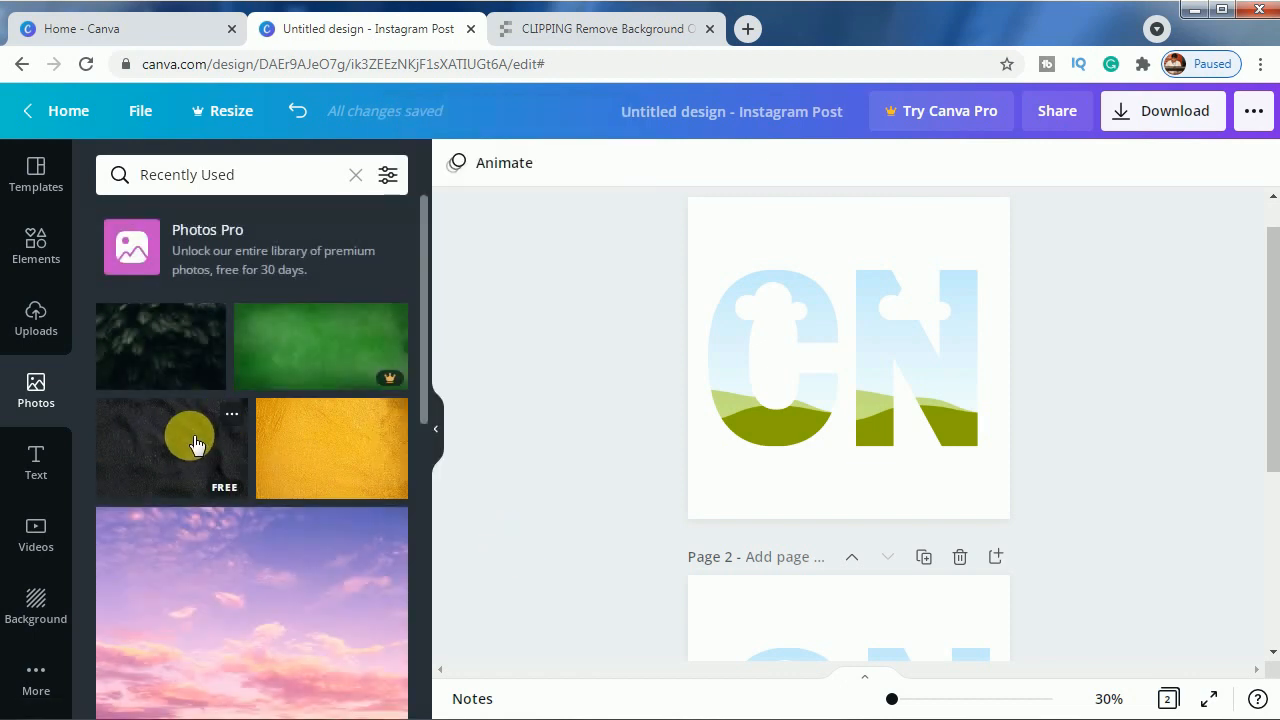
{"action": "left_click", "coordinate": [231, 414]}
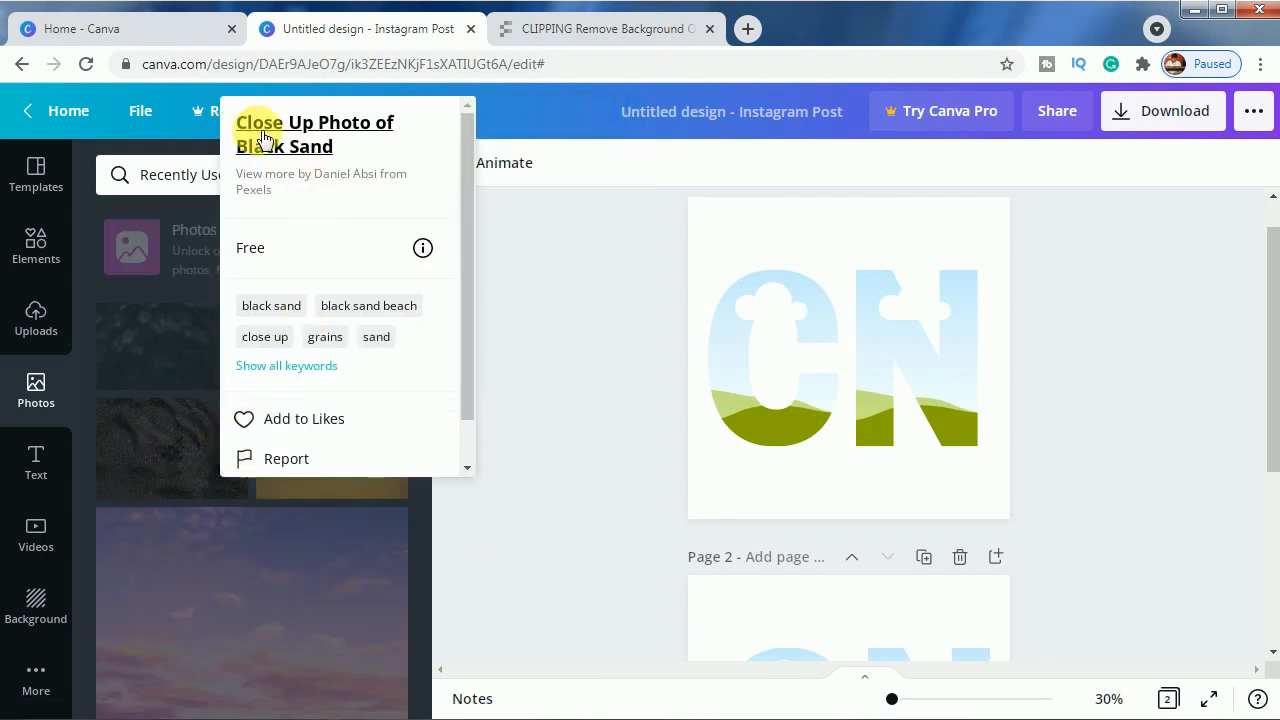
{"action": "left_click", "coordinate": [551, 534]}
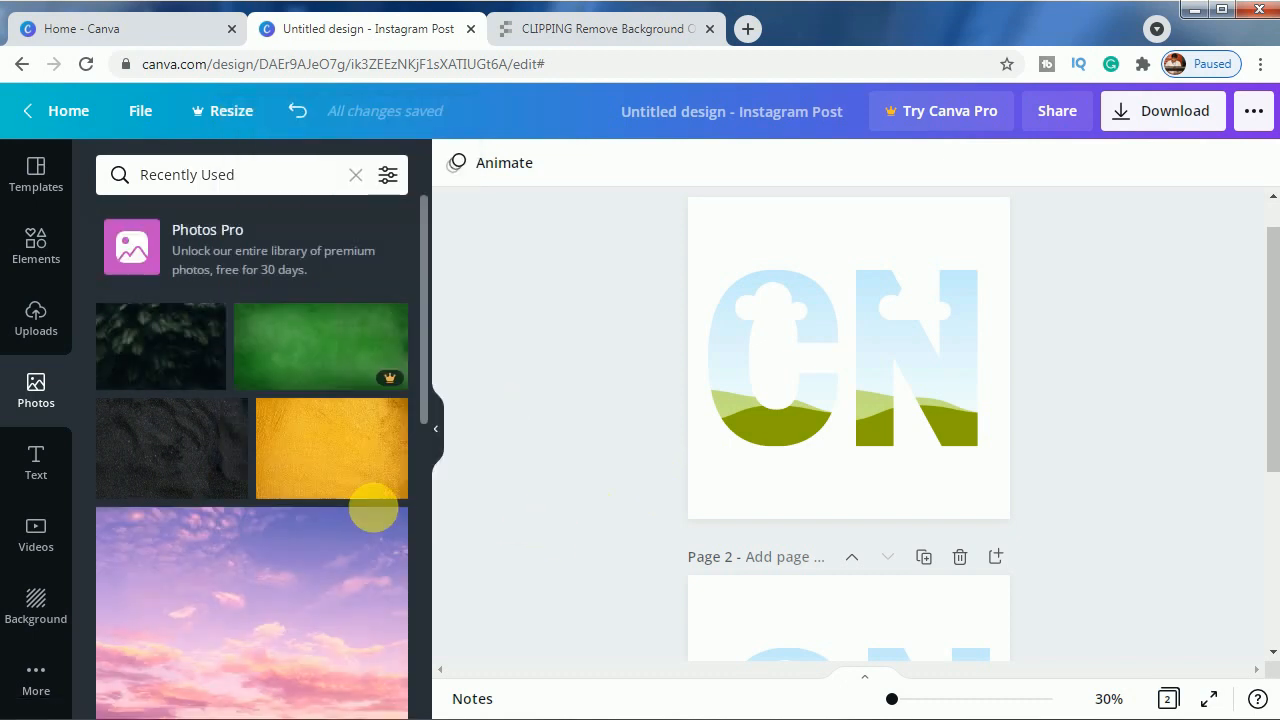
Fill the C frame on page 1 with the black sand photo, adjusting the image crop to extend across both letters
{"action": "left_click", "coordinate": [175, 455]}
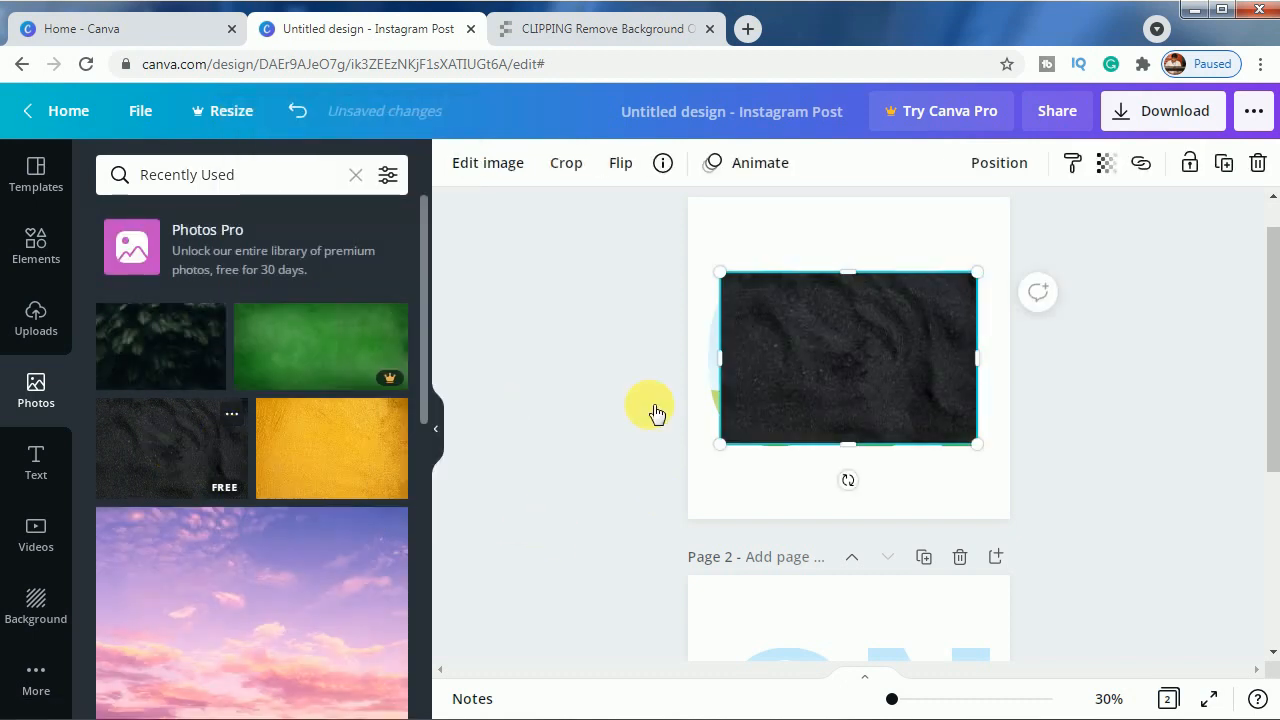
{"action": "left_click_drag", "start_coordinate": [777, 342], "coordinate": [735, 340]}
{"action": "double_click", "coordinate": [735, 339]}
{"action": "left_click_drag", "start_coordinate": [820, 346], "coordinate": [960, 343]}
{"action": "left_click_drag", "start_coordinate": [975, 273], "coordinate": [978, 272]}
{"action": "left_click", "coordinate": [1174, 425]}
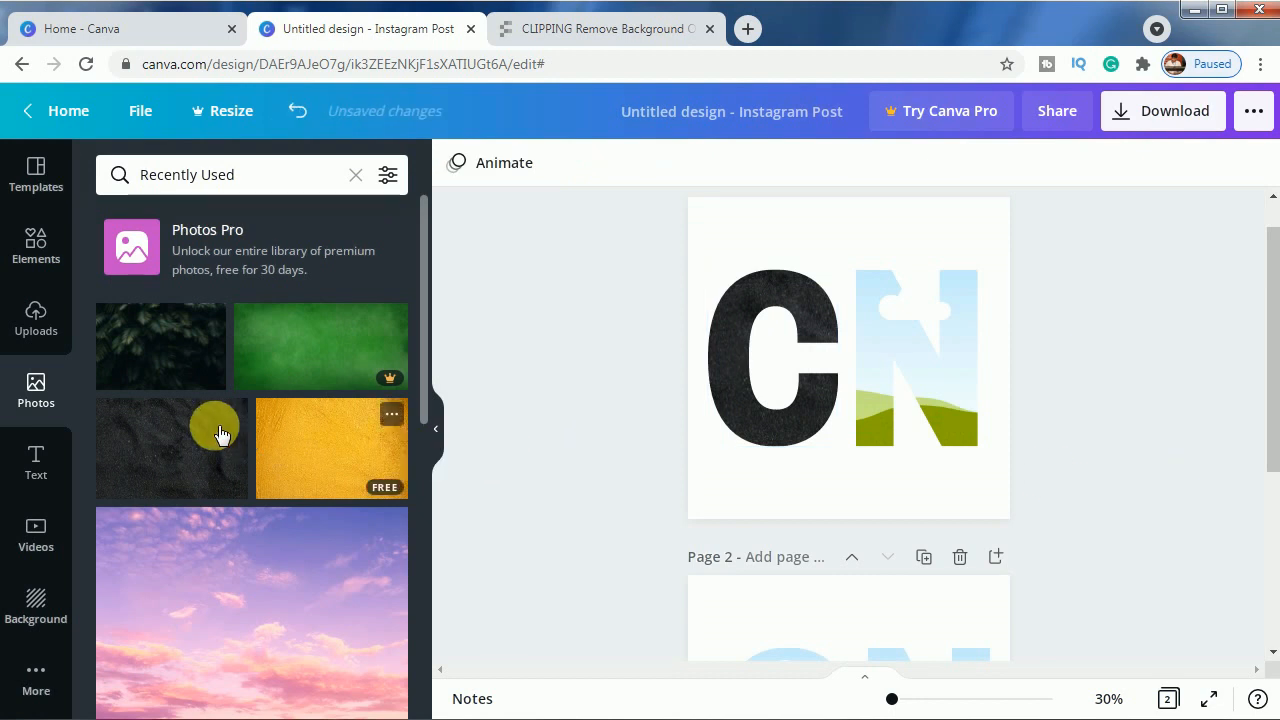
Fill the N frame on page 1 with the same black sand photo, enlarging its crop to span both letters
{"action": "left_click", "coordinate": [200, 429]}
{"action": "left_click_drag", "start_coordinate": [897, 357], "coordinate": [806, 349]}
{"action": "double_click", "coordinate": [902, 350]}
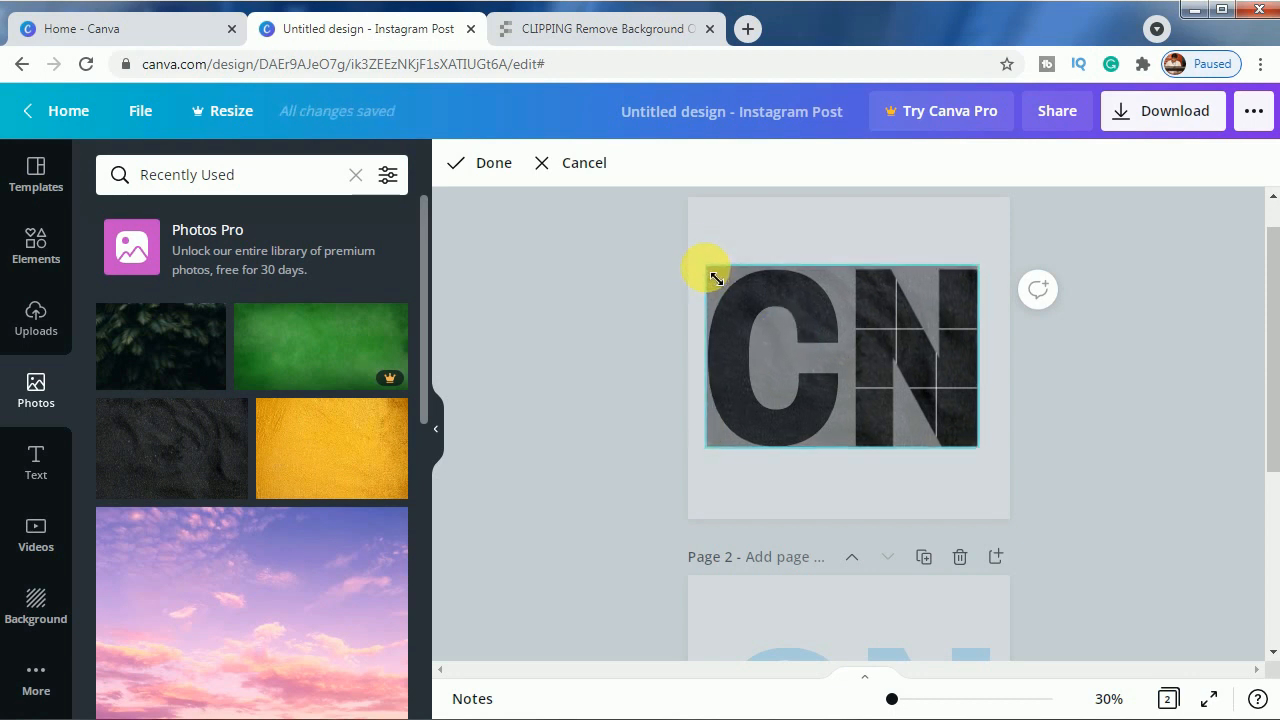
{"action": "left_click", "coordinate": [1105, 478]}
{"action": "left_click", "coordinate": [1105, 471]}
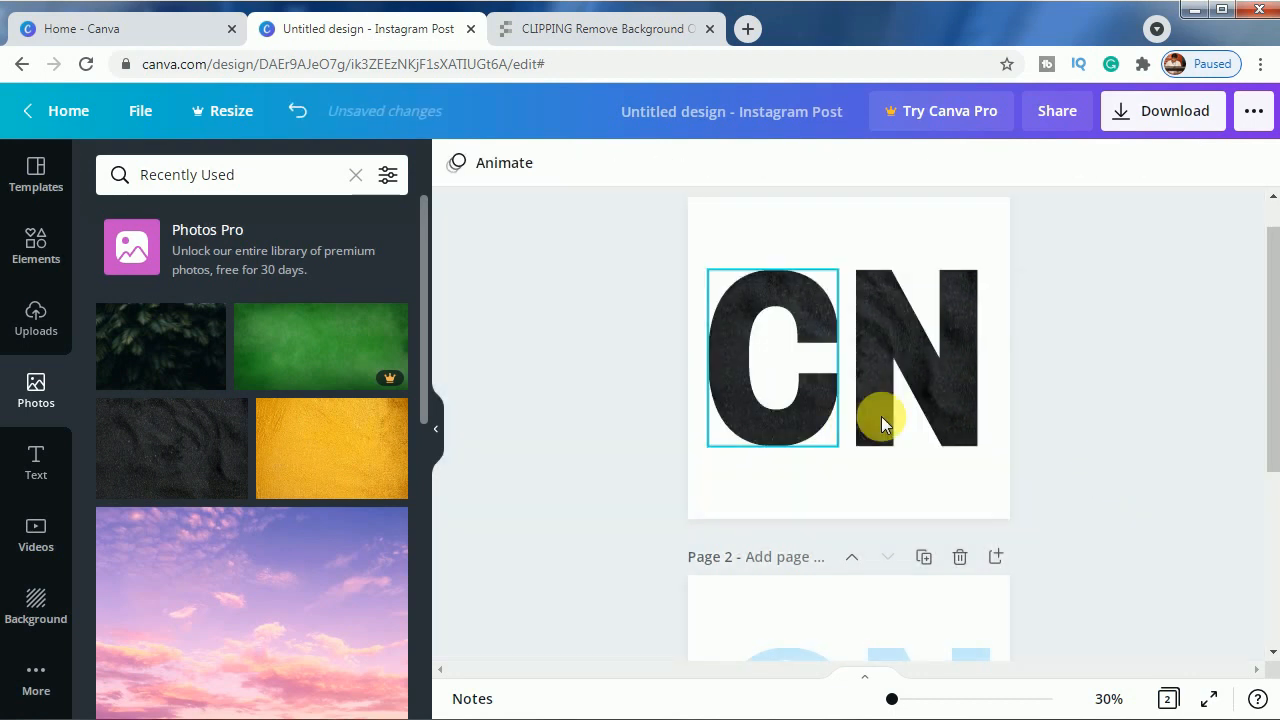
Fill the C frame on page 2 with the Yellow Surface photo, adjusting its crop to stretch across both letters
{"action": "scroll", "coordinate": [683, 555], "scroll_direction": "down", "scroll_amount": 1}
{"action": "scroll", "coordinate": [683, 557], "scroll_direction": "down", "scroll_amount": 3}
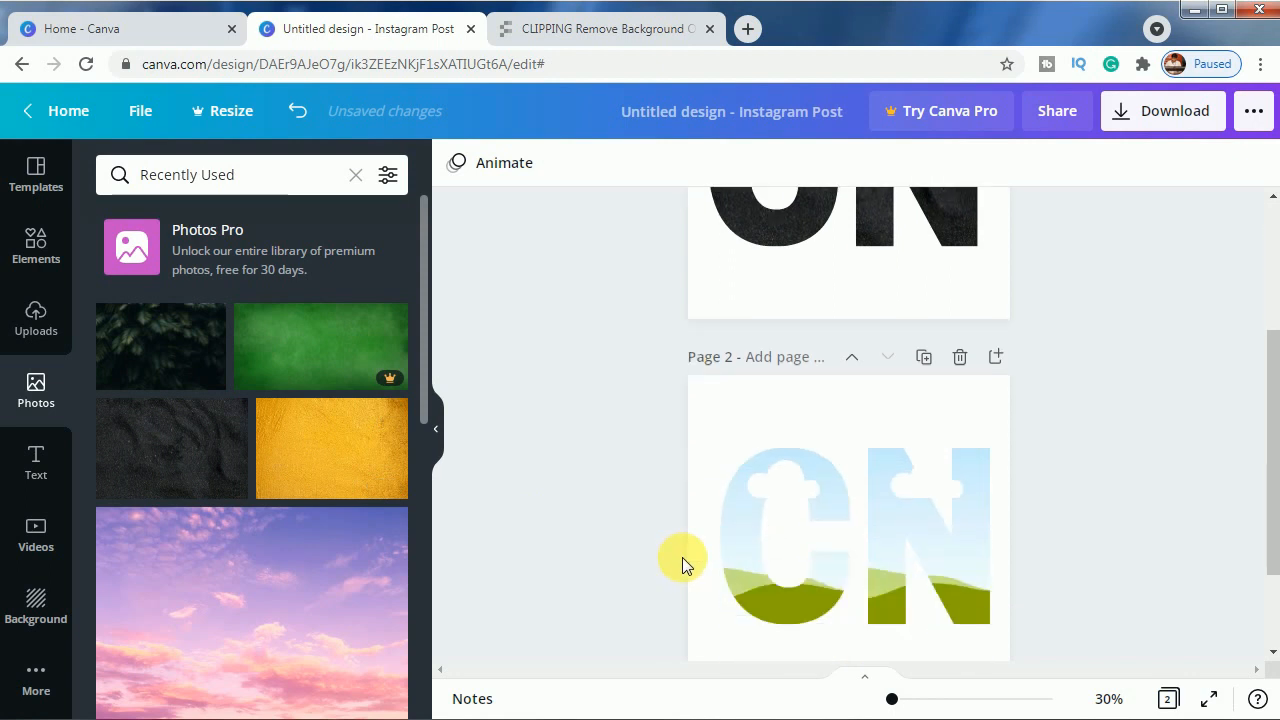
{"action": "scroll", "coordinate": [679, 557], "scroll_direction": "down", "scroll_amount": 2}
{"action": "left_click", "coordinate": [330, 465]}
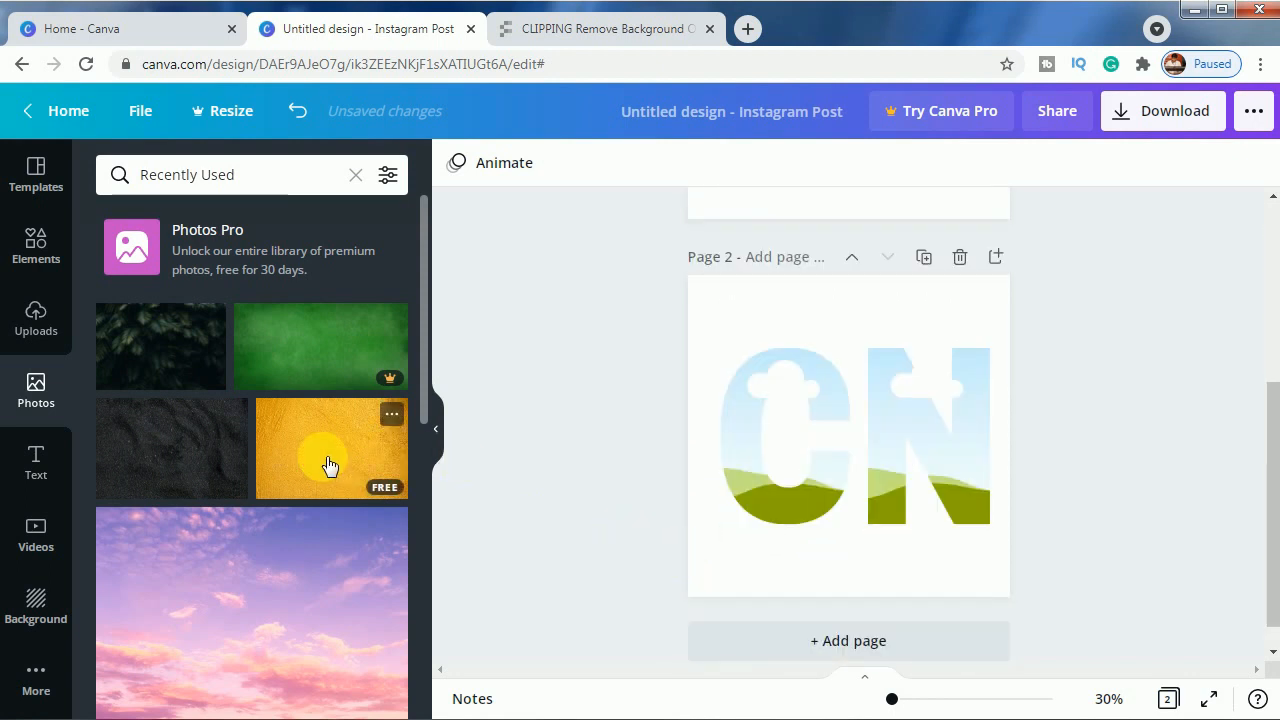
{"action": "left_click_drag", "start_coordinate": [796, 430], "coordinate": [971, 437]}
{"action": "double_click", "coordinate": [776, 380]}
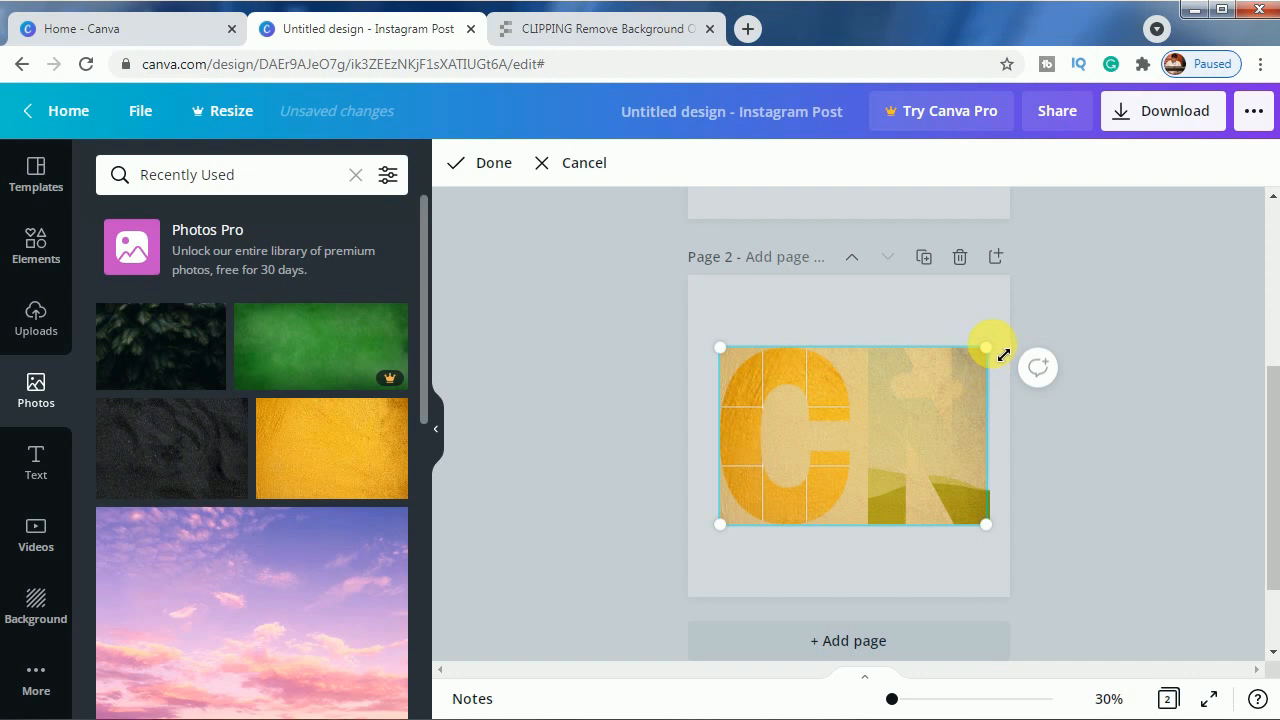
{"action": "left_click", "coordinate": [1112, 490]}
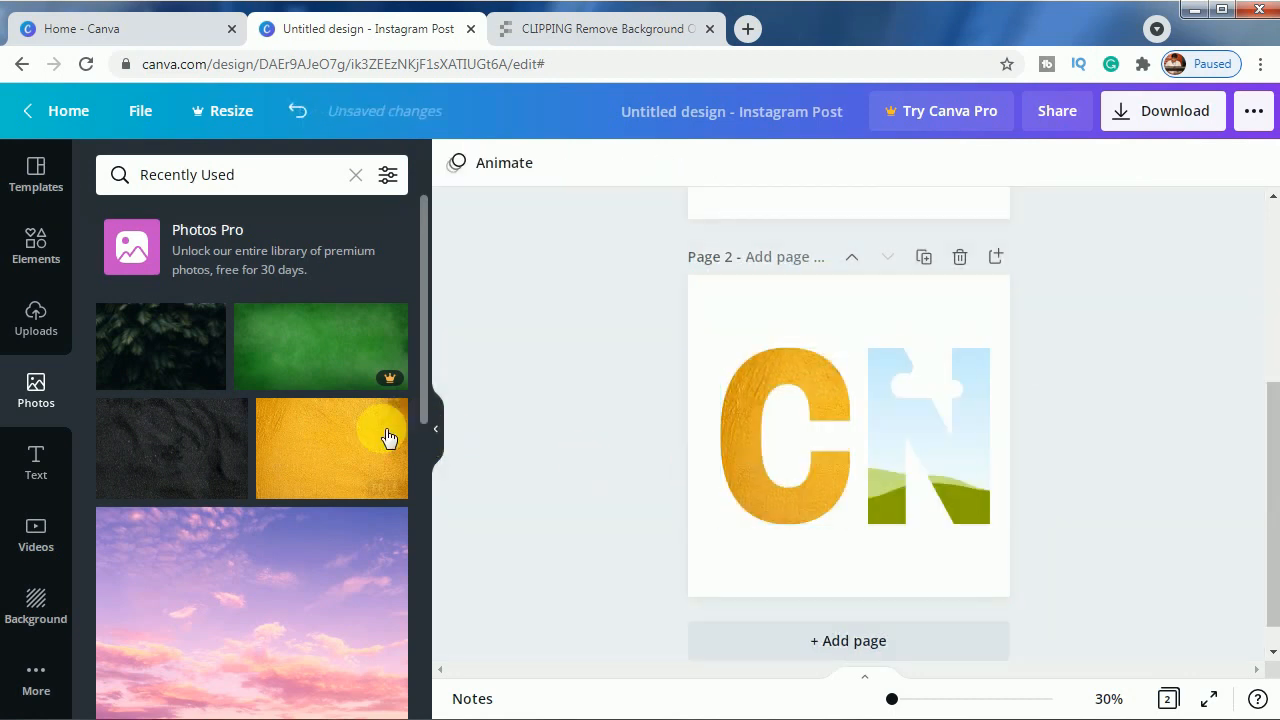
Fill the N frame on page 2 with the Yellow Surface photo and enlarge its crop to cover both letters
{"action": "left_click", "coordinate": [388, 438]}
{"action": "left_click_drag", "start_coordinate": [877, 429], "coordinate": [818, 453]}
{"action": "double_click", "coordinate": [900, 425]}
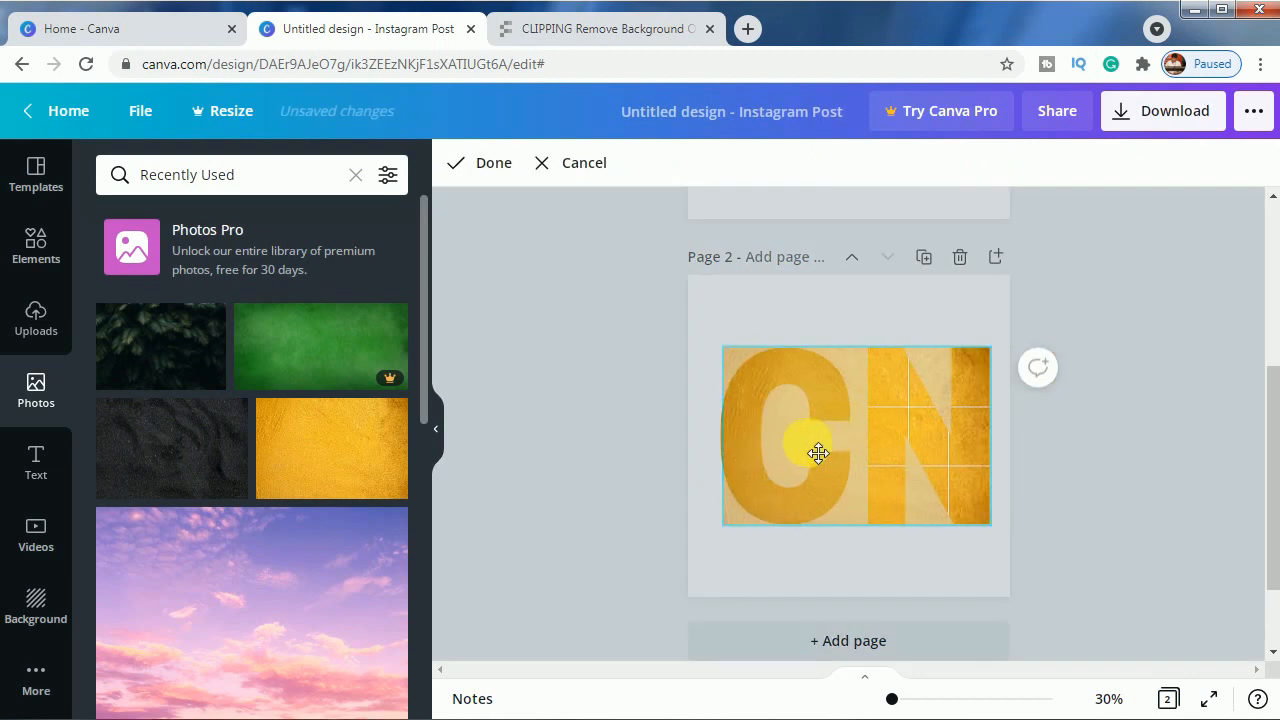
{"action": "left_click_drag", "start_coordinate": [733, 359], "coordinate": [732, 357]}
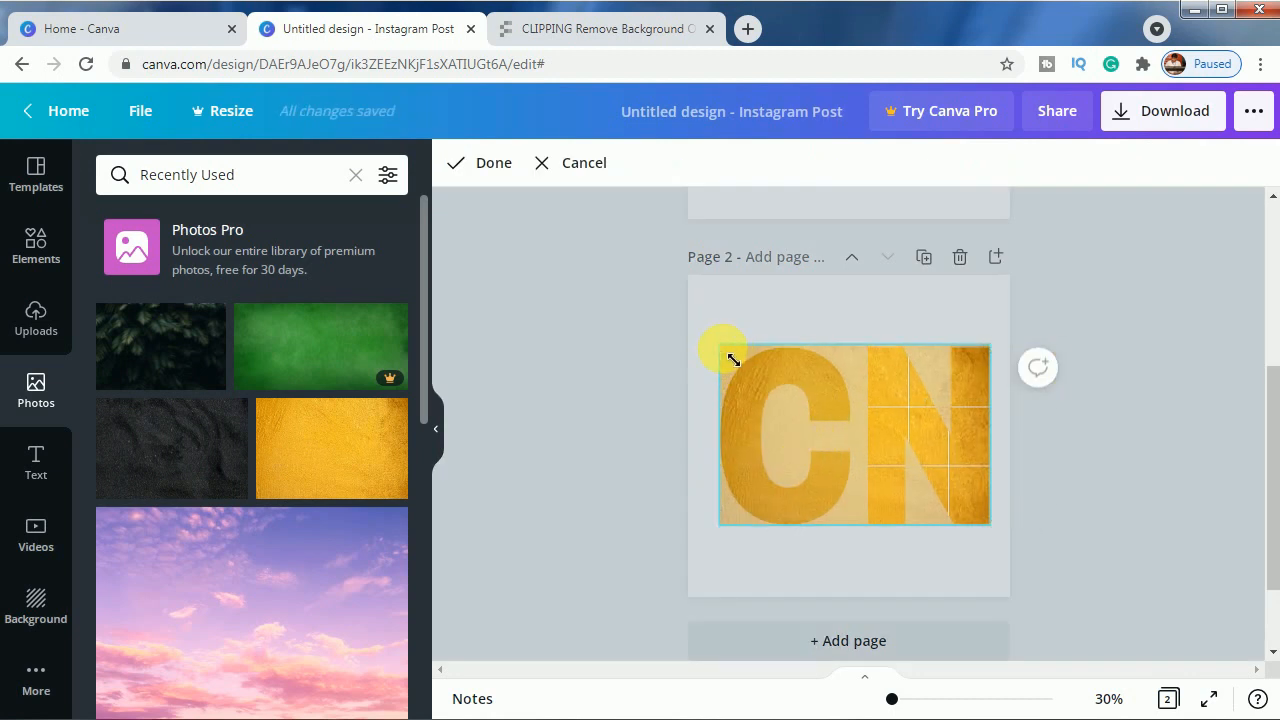
{"action": "left_click", "coordinate": [1243, 586]}
Show the rulers and place a horizontal guide across the middle of page 1
{"action": "scroll", "coordinate": [1182, 535], "scroll_direction": "up", "scroll_amount": 3}
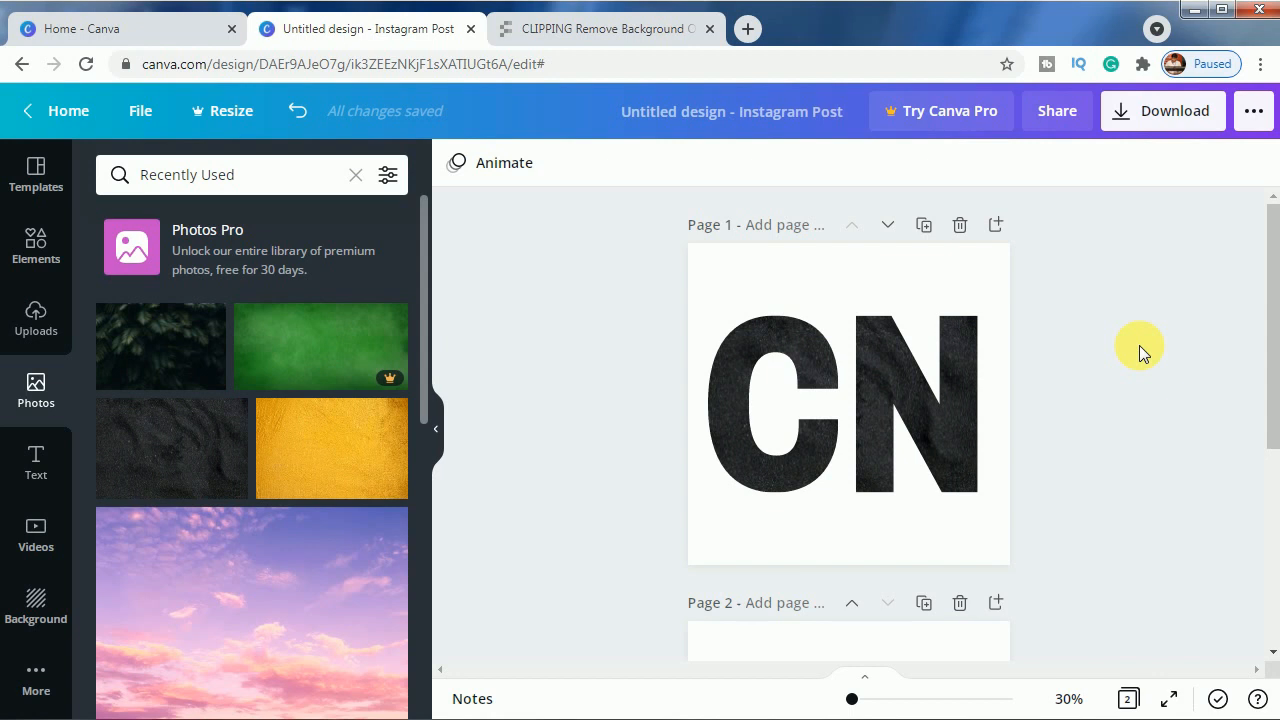
{"action": "key", "text": "shift+r"}
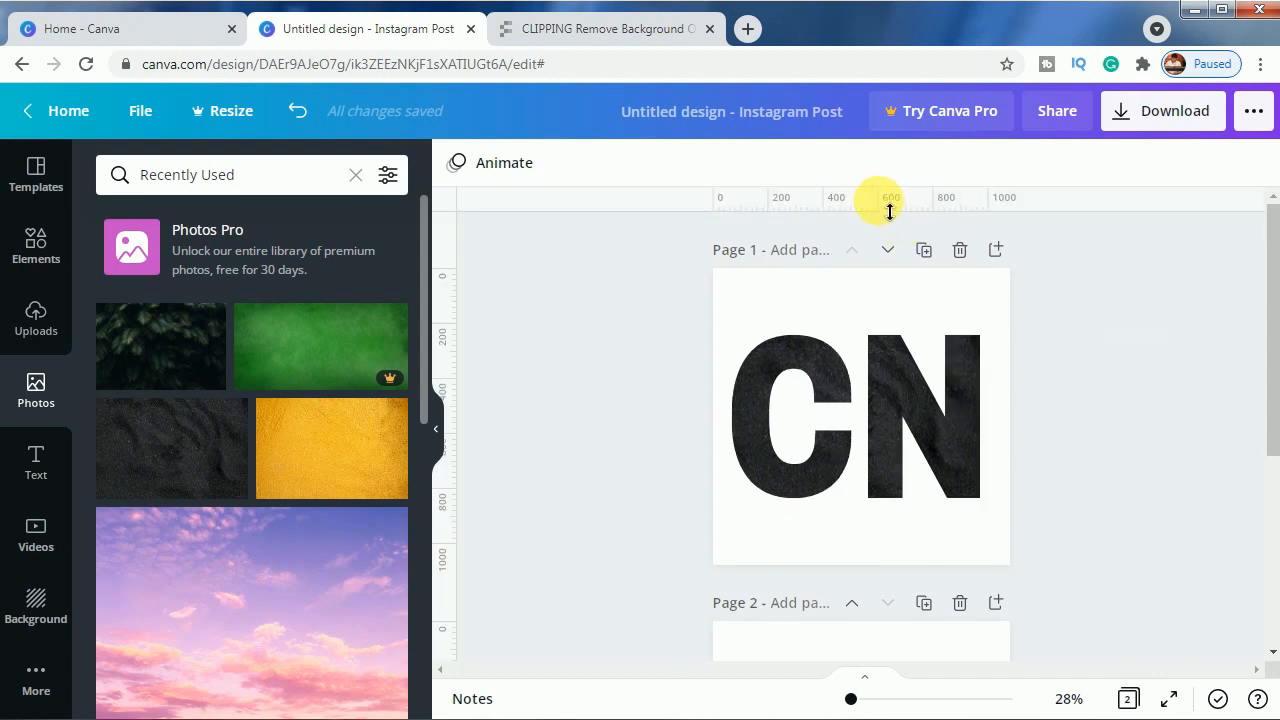
{"action": "left_click_drag", "start_coordinate": [889, 231], "coordinate": [894, 421]}
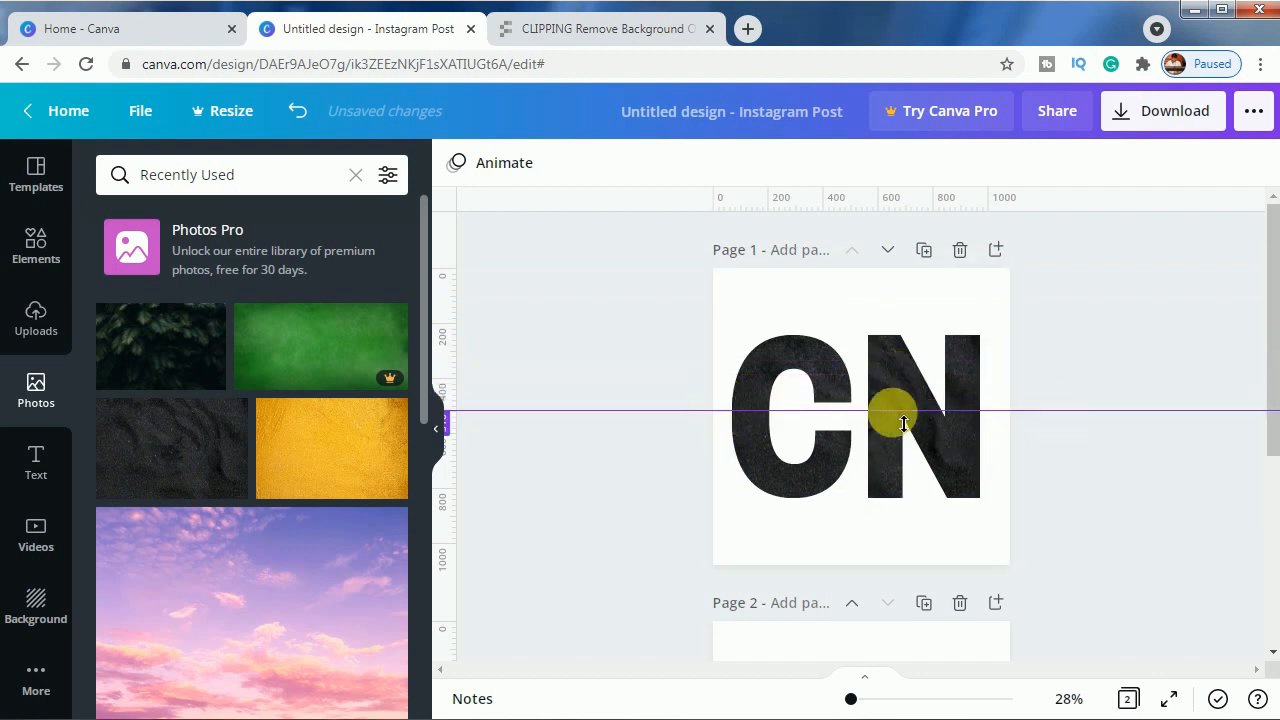
Select both black letters on page 1 and rotate them together to -35°
{"action": "key", "text": "ctrl+a"}
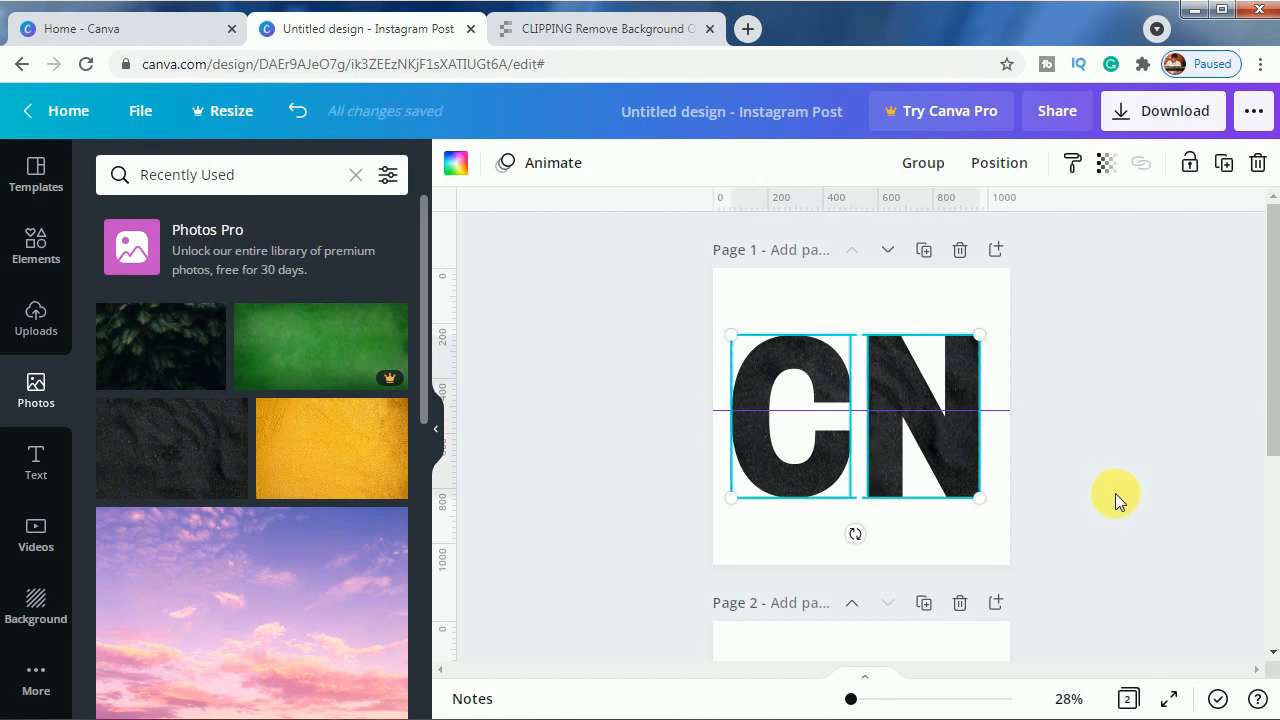
{"action": "left_click_drag", "start_coordinate": [855, 533], "coordinate": [945, 541]}
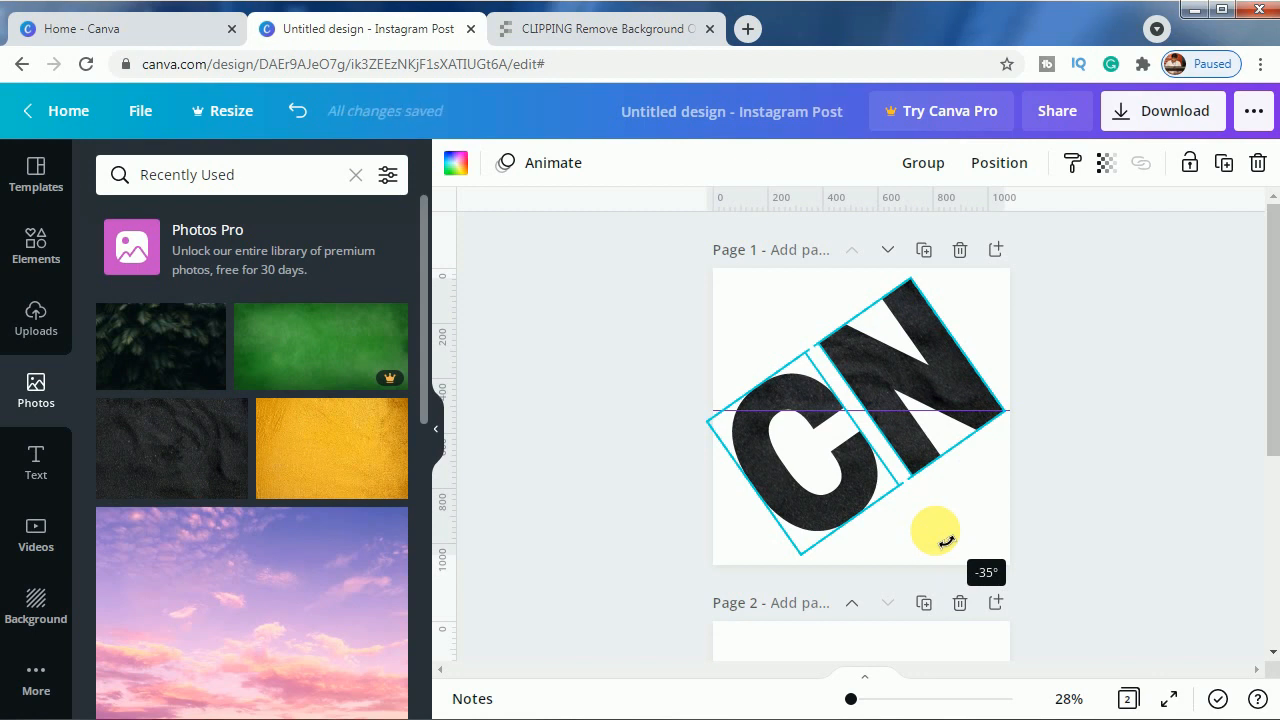
{"action": "left_click_drag", "start_coordinate": [945, 541], "coordinate": [970, 525]}
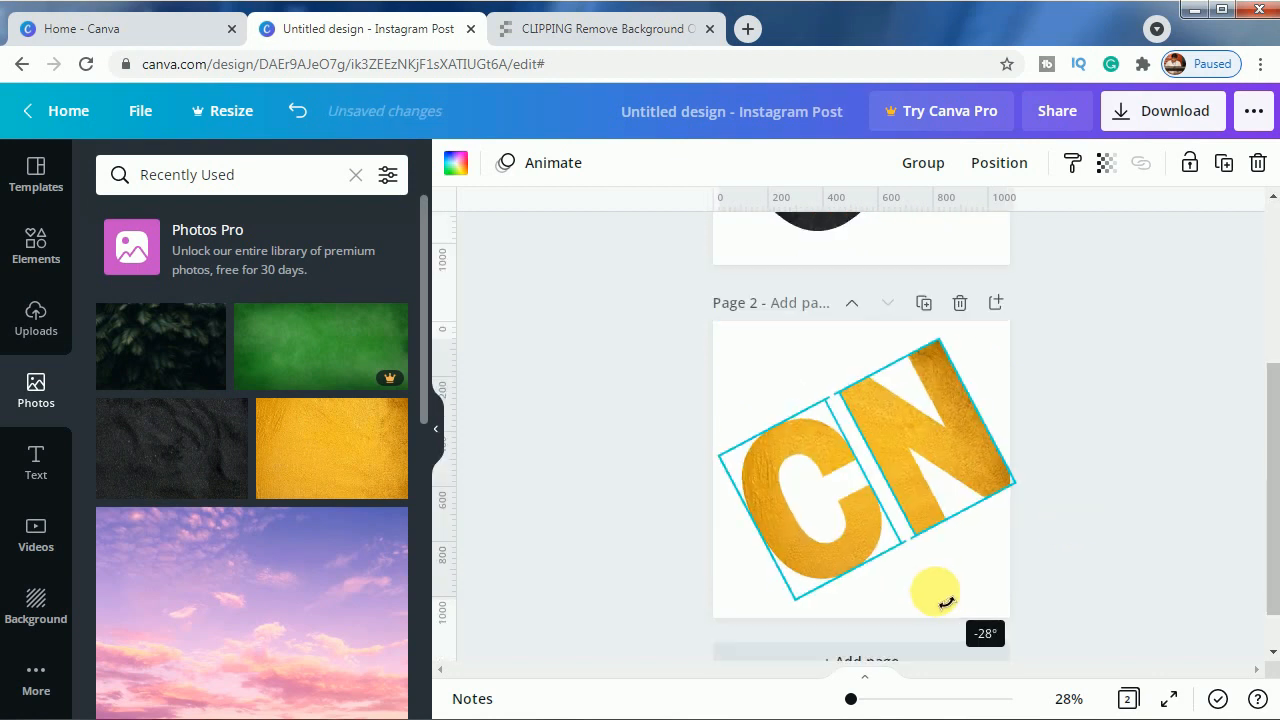
Tilt and position the gold letters on page 2 to match page 1, with a horizontal guide across the page's middle
{"action": "mouse_move", "coordinate": [934, 591]}
{"action": "left_mouse_down"}
{"action": "mouse_move", "coordinate": [960, 598]}
{"action": "mouse_move", "coordinate": [951, 586]}
{"action": "left_mouse_up"}
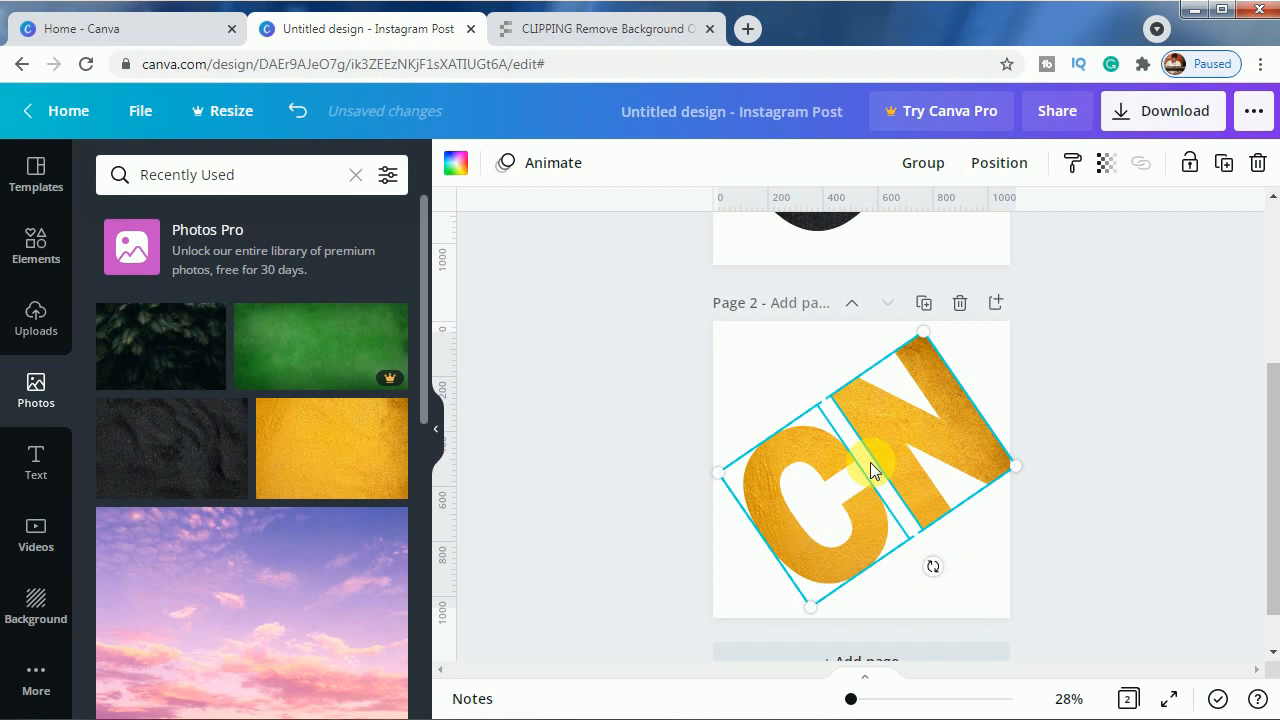
{"action": "left_click", "coordinate": [1122, 471]}
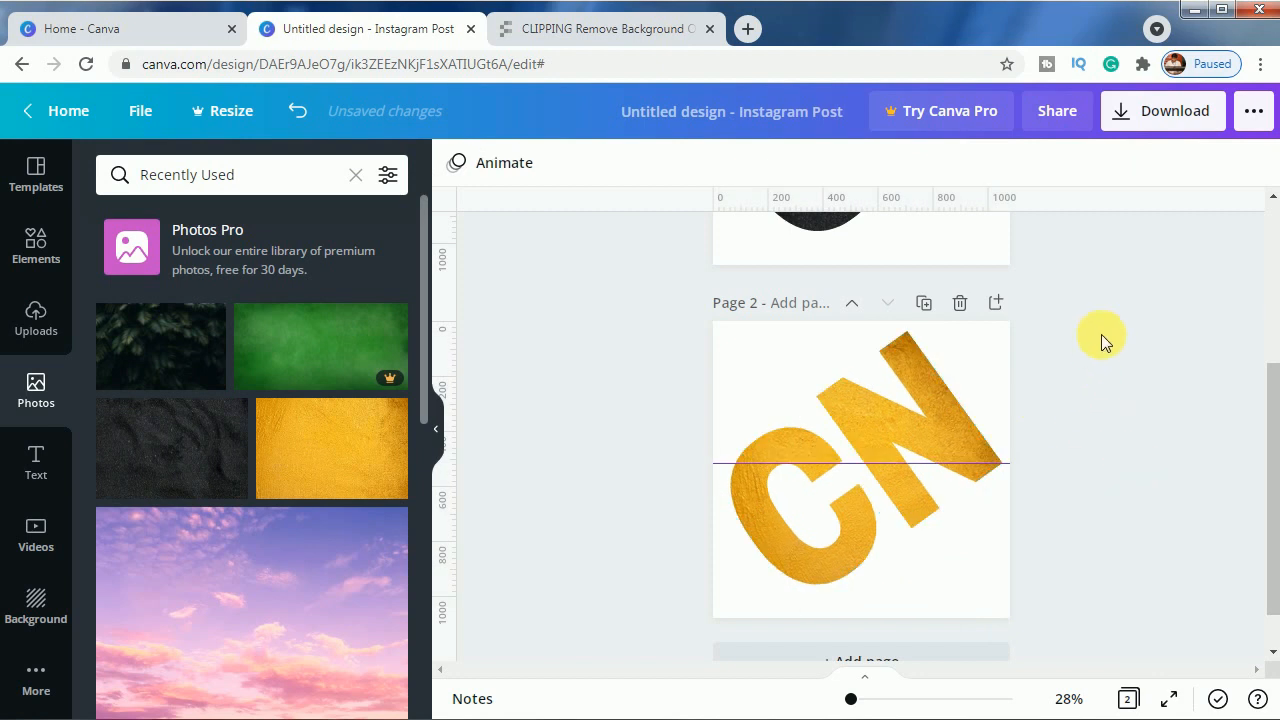
{"action": "scroll", "coordinate": [1111, 354], "scroll_direction": "up", "scroll_amount": 3}
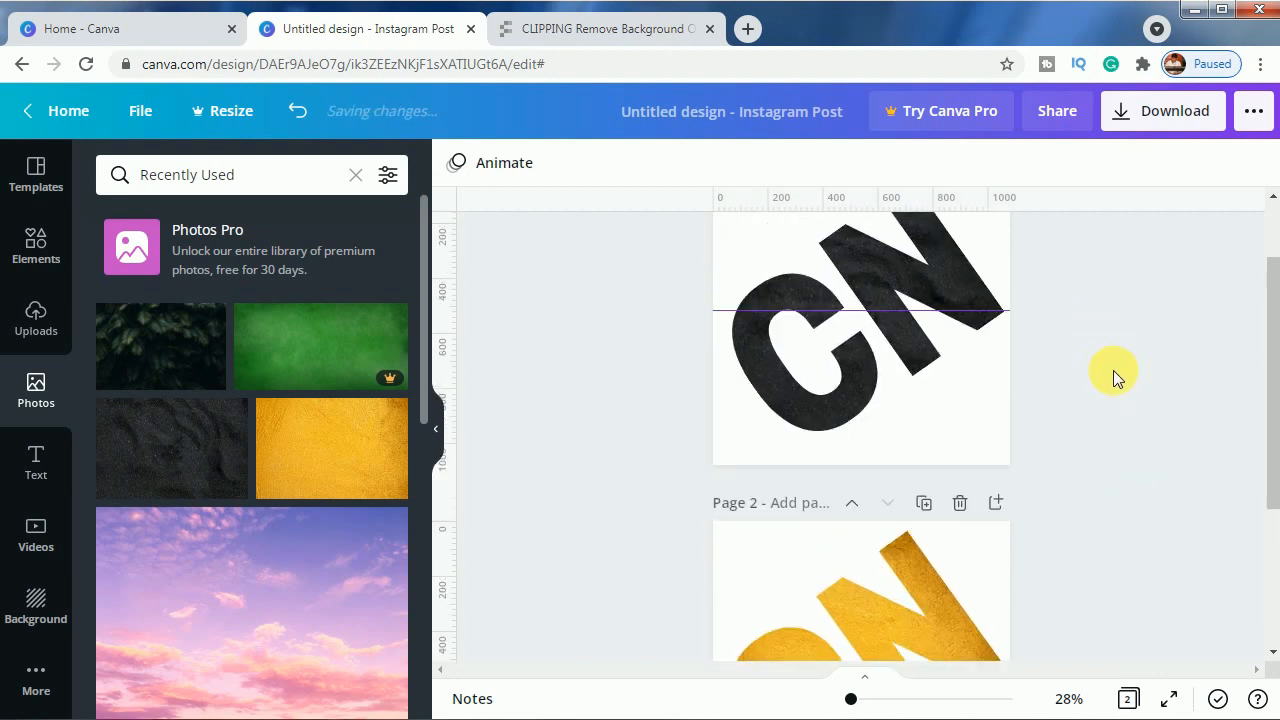
{"action": "scroll", "coordinate": [1113, 378], "scroll_direction": "up", "scroll_amount": 2}
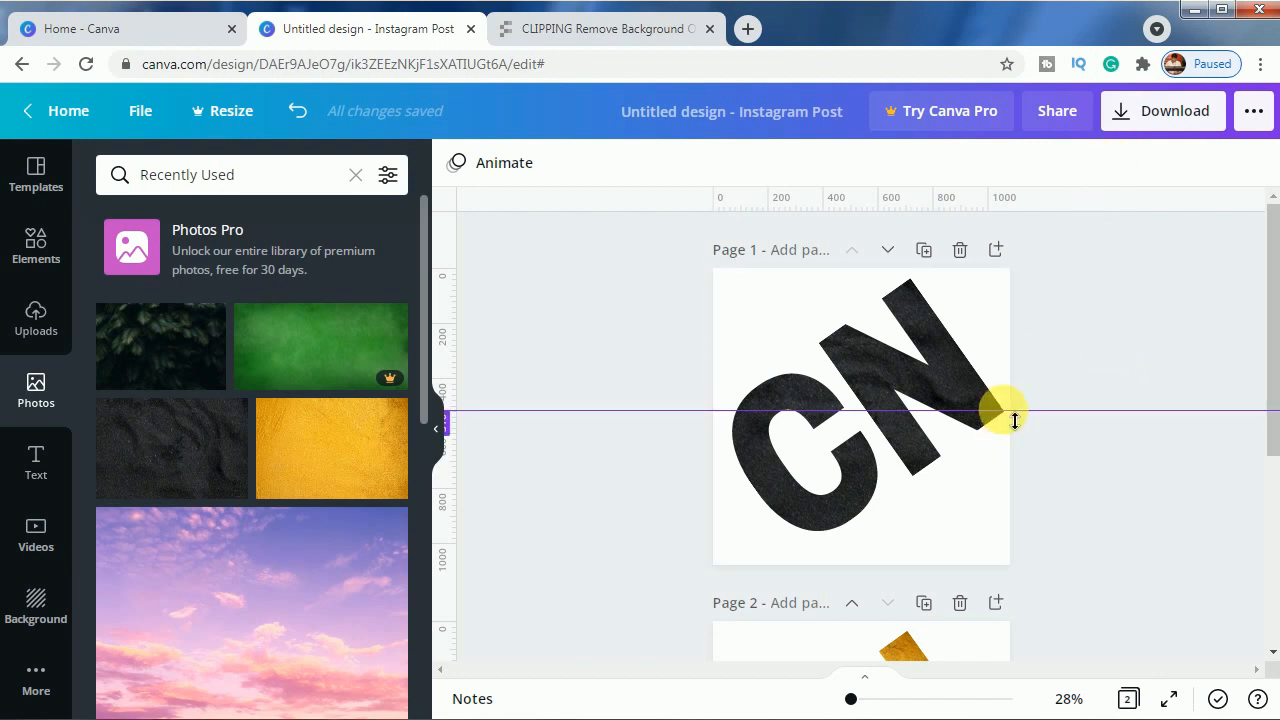
Remove the horizontal guide across the middle of page 1
{"action": "left_click_drag", "start_coordinate": [1013, 422], "coordinate": [1020, 165]}
{"action": "scroll", "coordinate": [1041, 348], "scroll_direction": "down", "scroll_amount": 5}
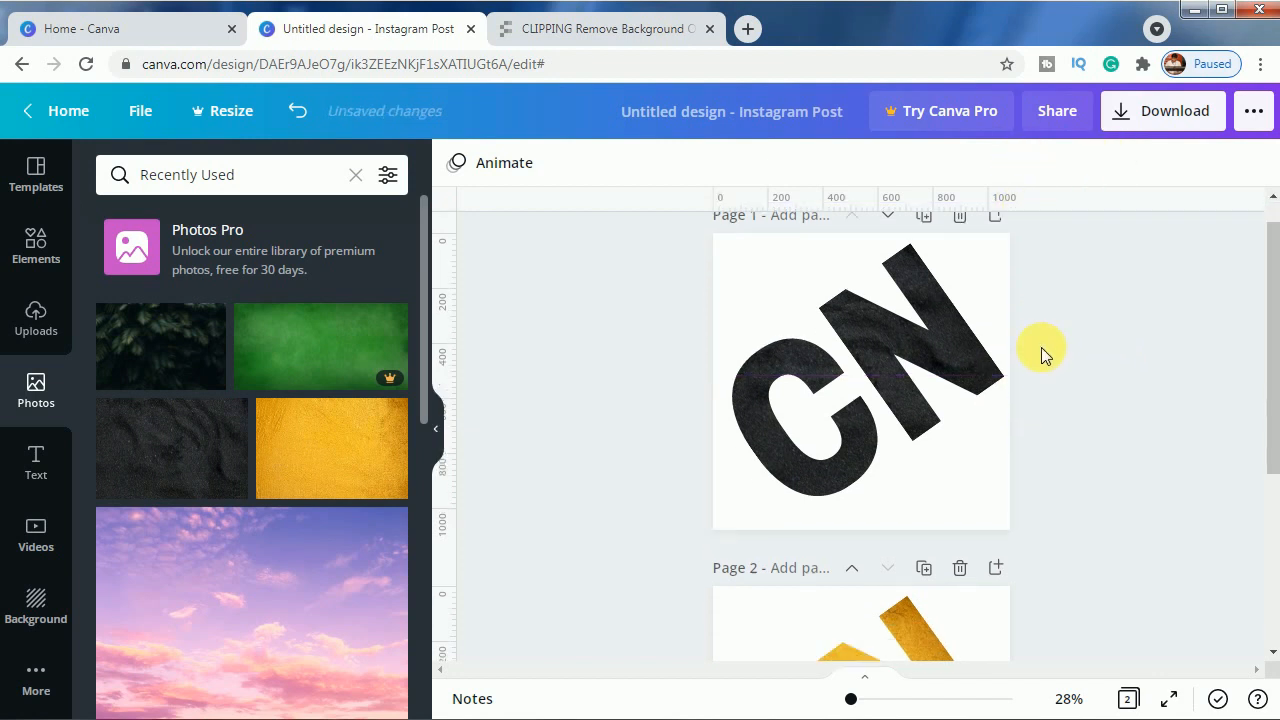
{"action": "scroll", "coordinate": [1041, 348], "scroll_direction": "up", "scroll_amount": 2}
{"action": "left_click", "coordinate": [992, 470]}
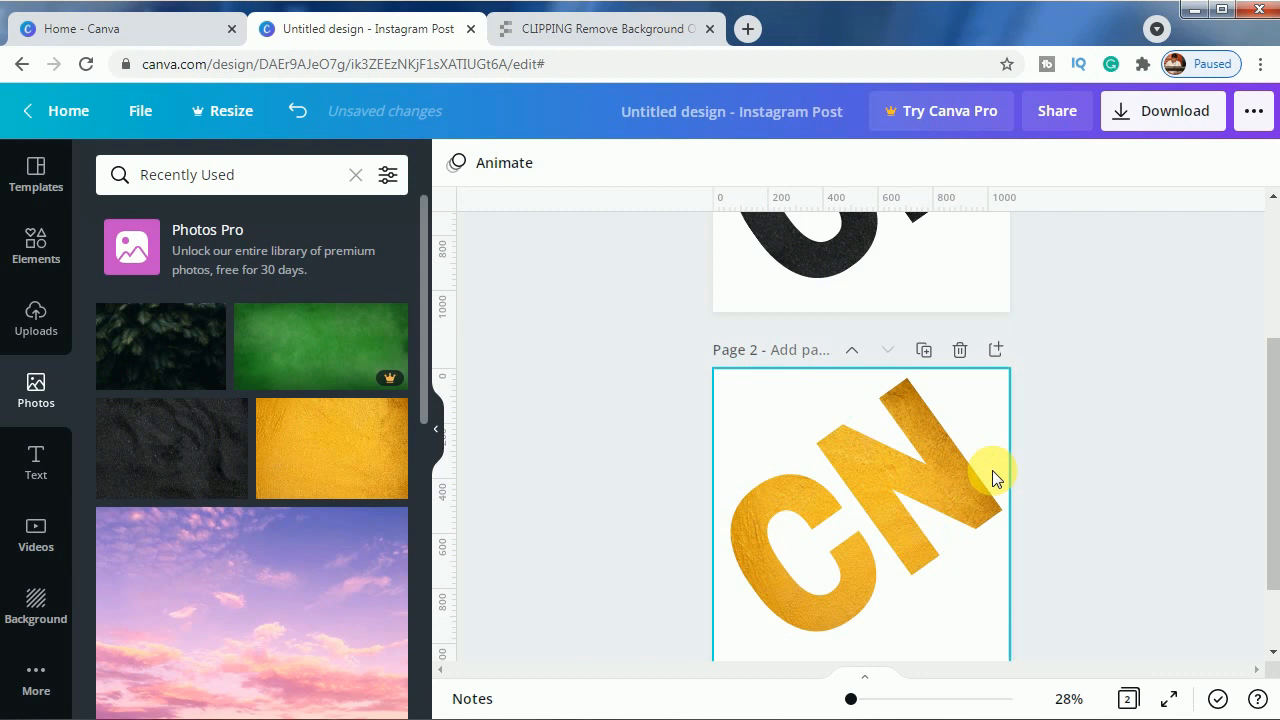
Download only page 1, with the black letters, as a PNG
{"action": "left_click", "coordinate": [1150, 110]}
{"action": "left_click", "coordinate": [1098, 472]}
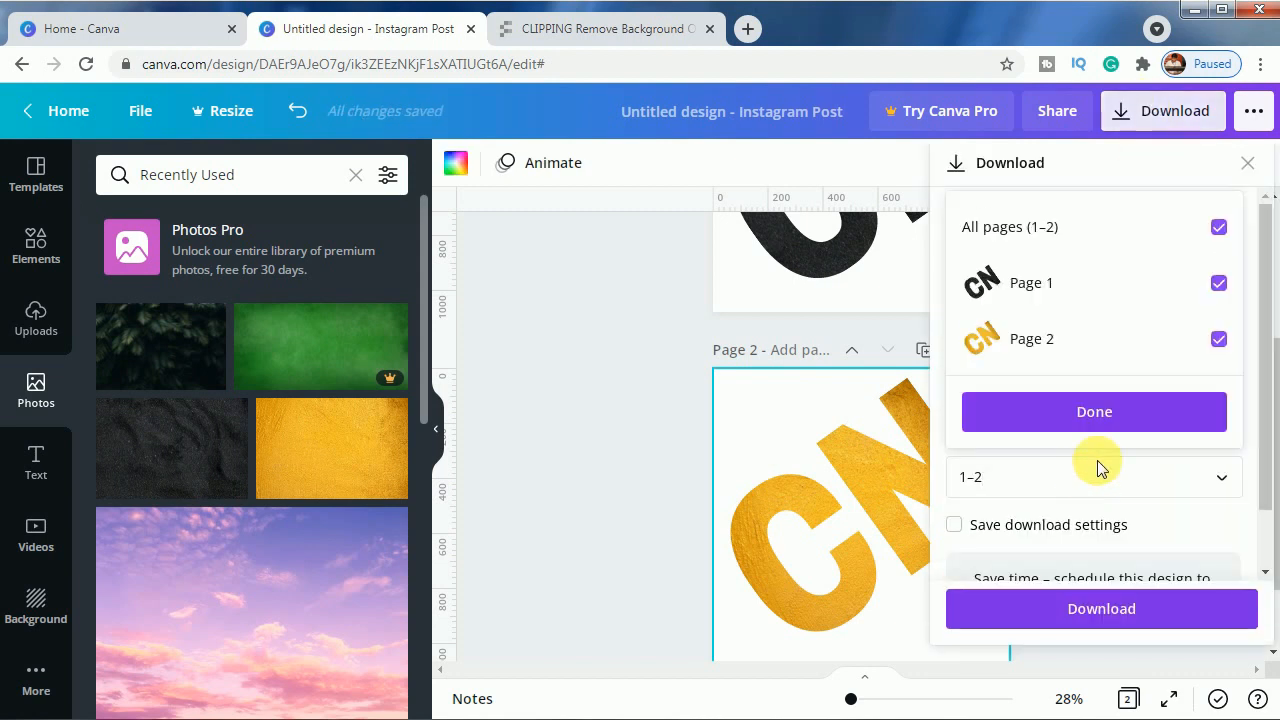
{"action": "left_click", "coordinate": [1218, 227]}
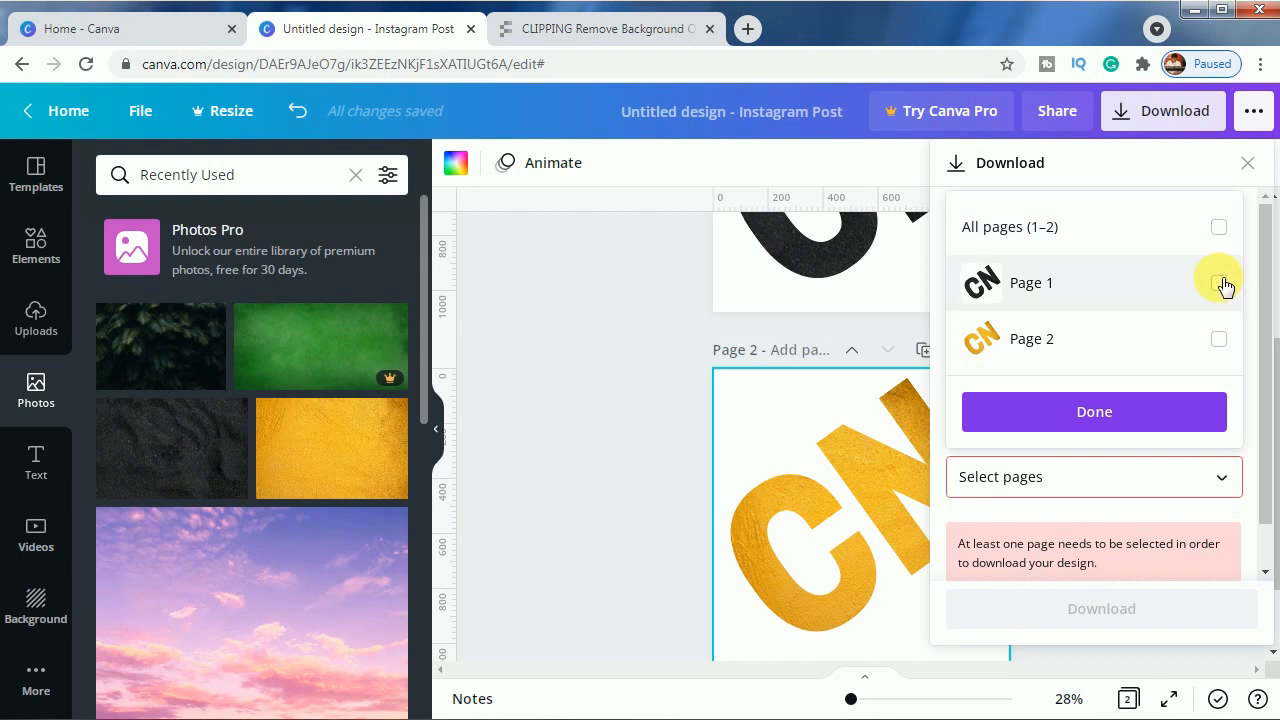
{"action": "left_click", "coordinate": [1218, 283]}
{"action": "left_click", "coordinate": [1094, 409]}
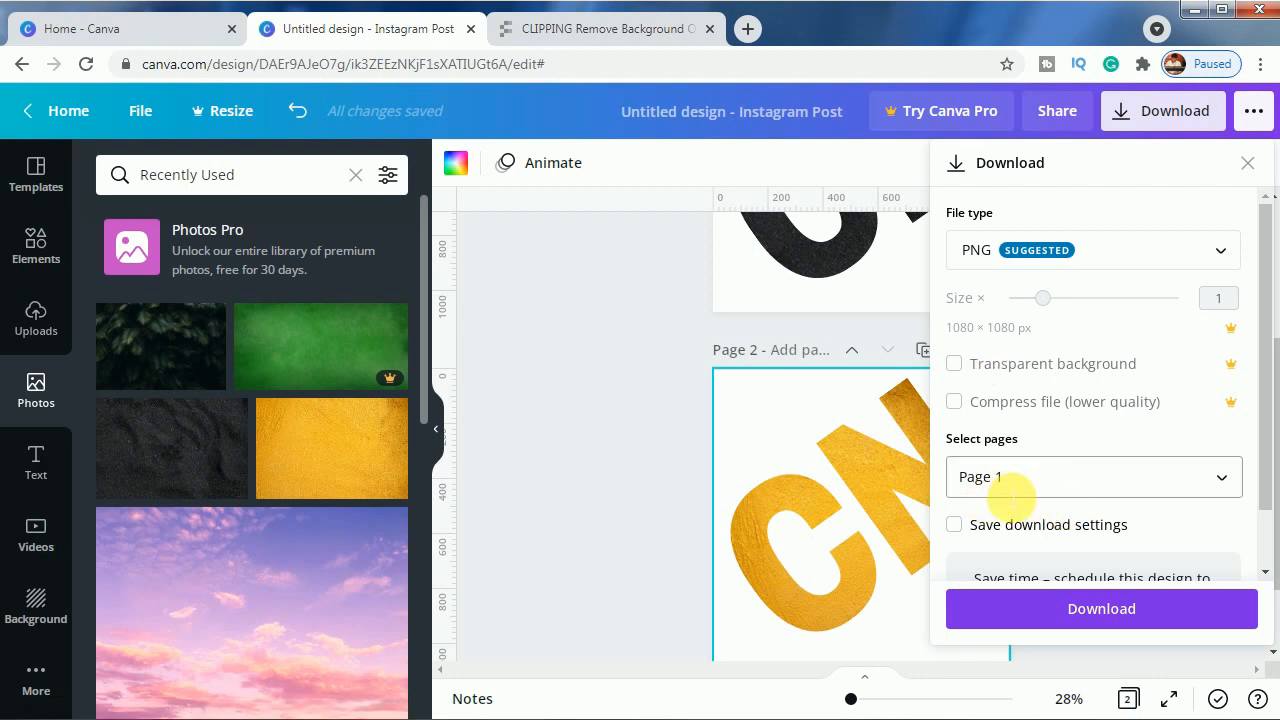
{"action": "left_click", "coordinate": [1067, 614]}
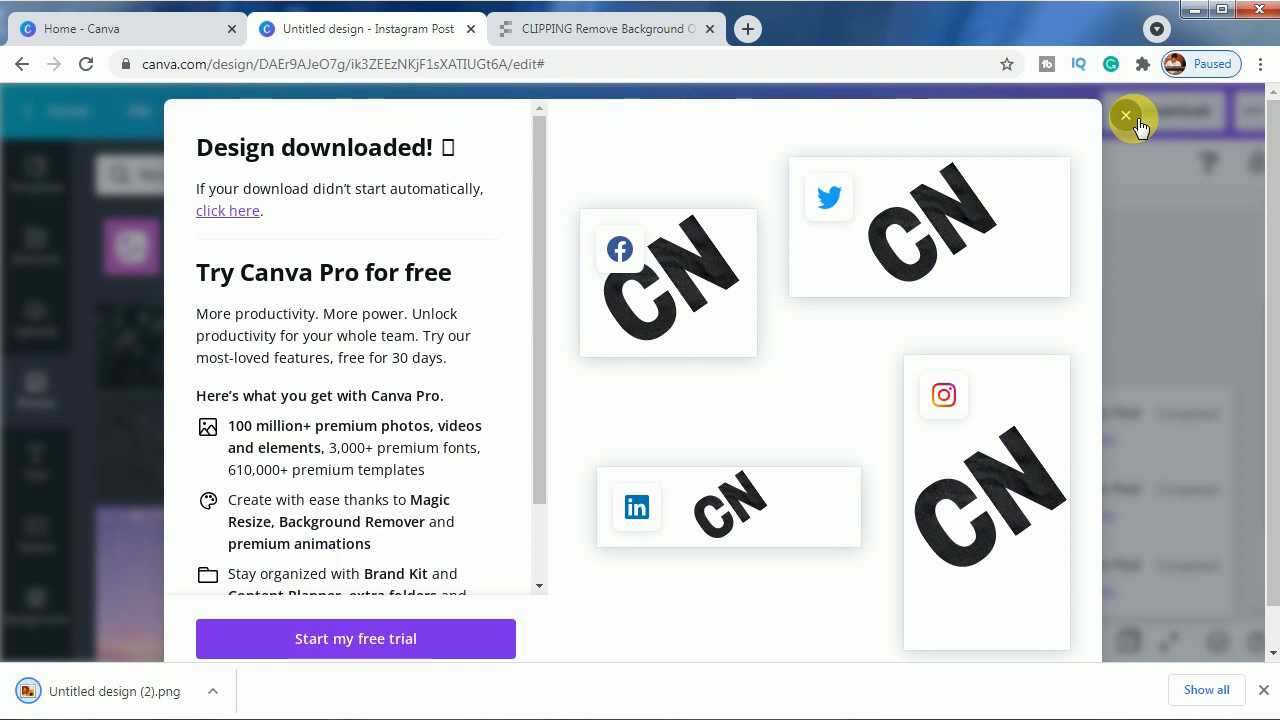
{"action": "left_click", "coordinate": [1130, 117]}
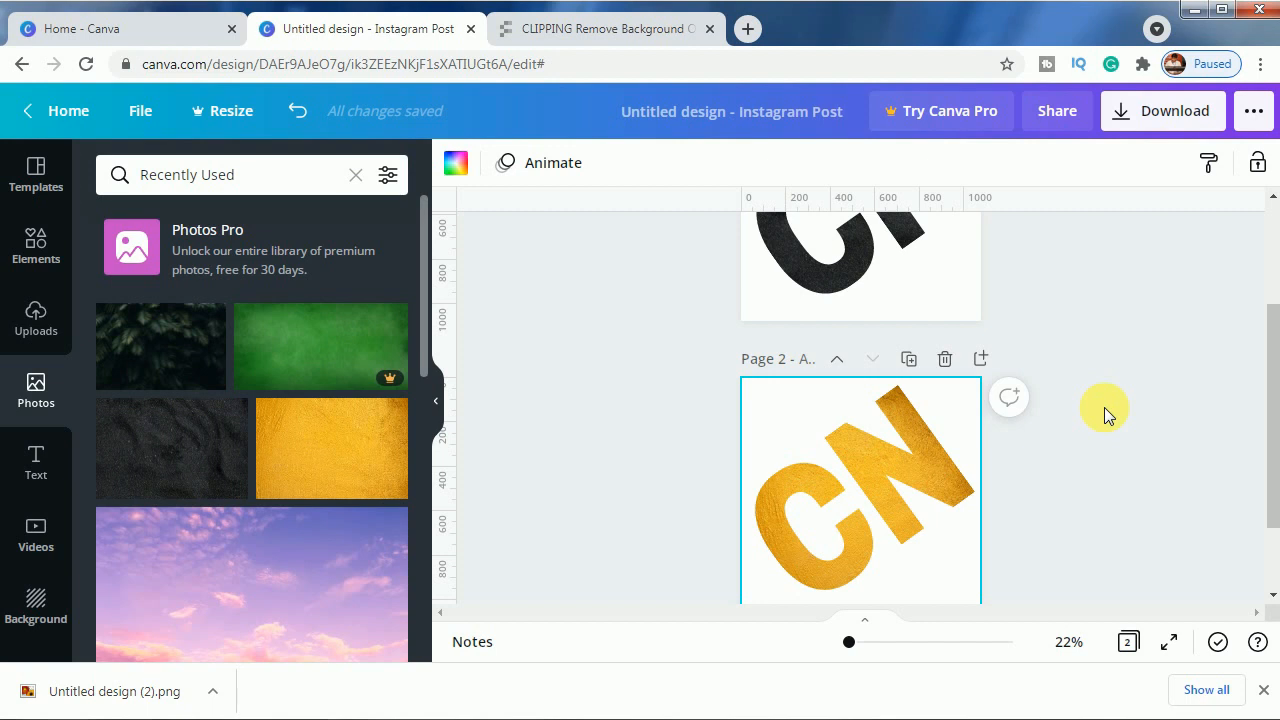
Download only page 2, with the gold letters, as a PNG
{"action": "left_click", "coordinate": [1166, 111]}
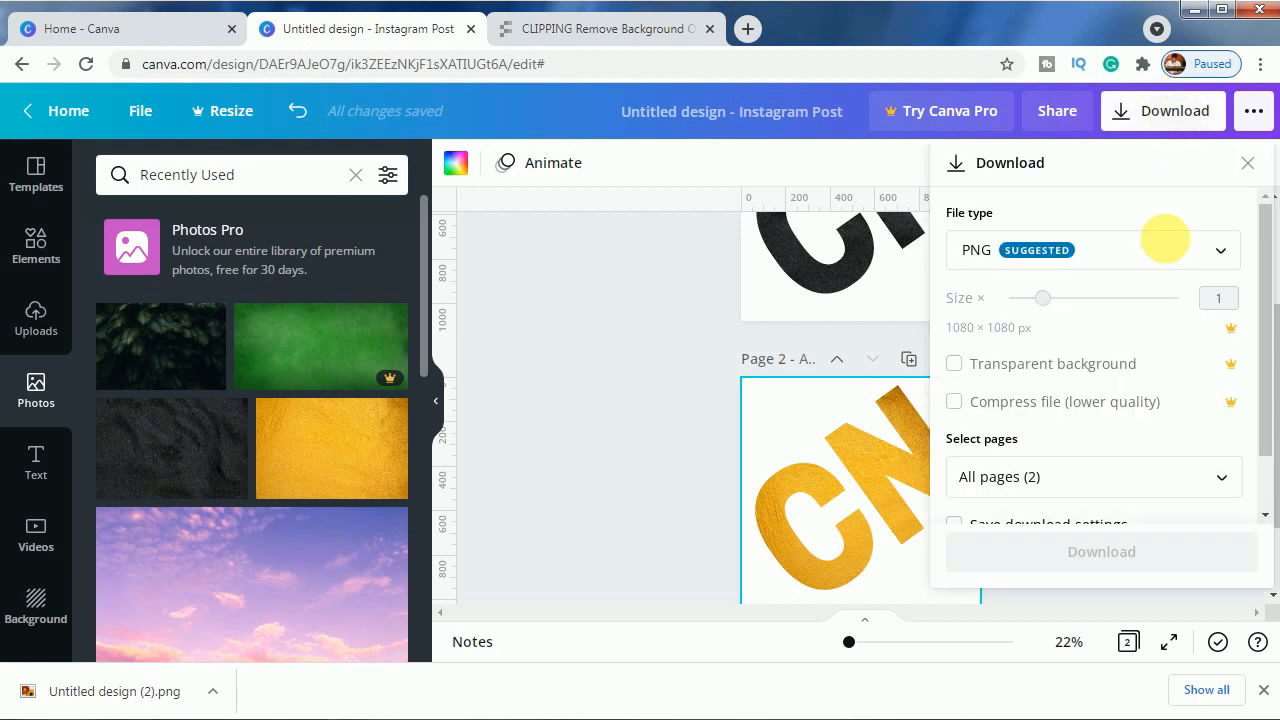
{"action": "scroll", "coordinate": [1180, 476], "scroll_direction": "down", "scroll_amount": 2}
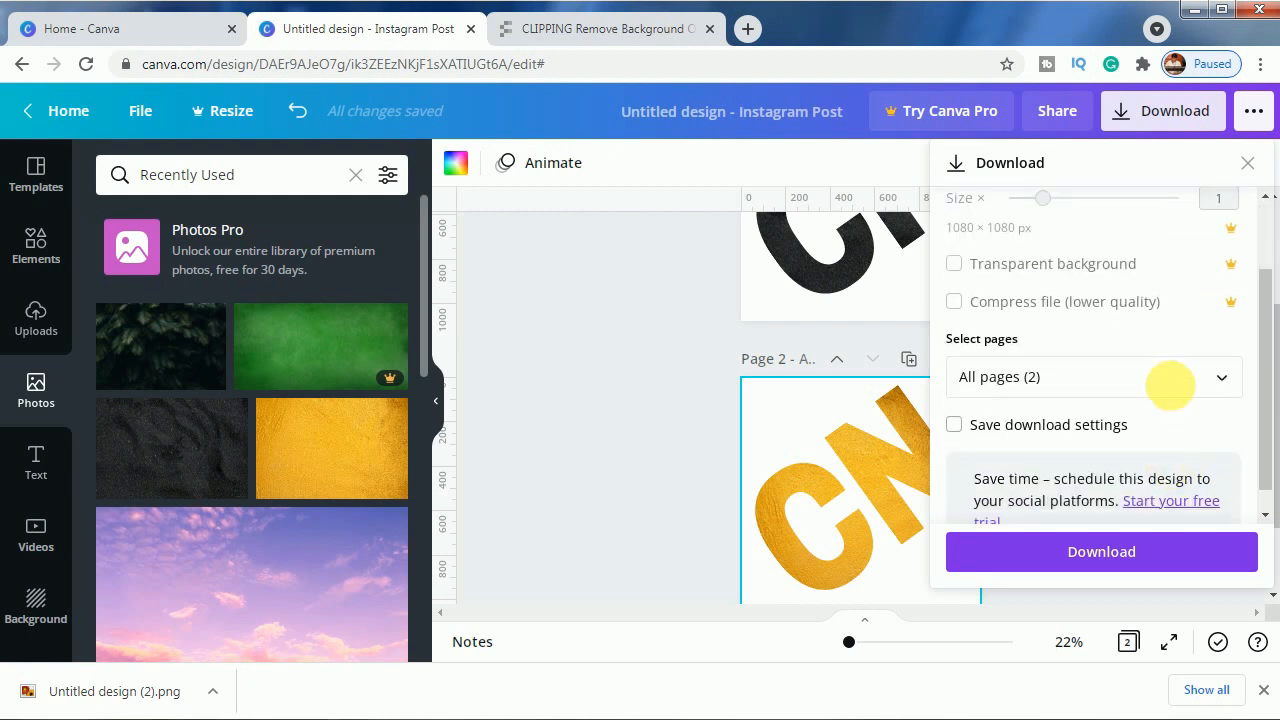
{"action": "left_click", "coordinate": [1168, 378]}
{"action": "left_click", "coordinate": [1220, 129]}
{"action": "left_click", "coordinate": [1220, 241]}
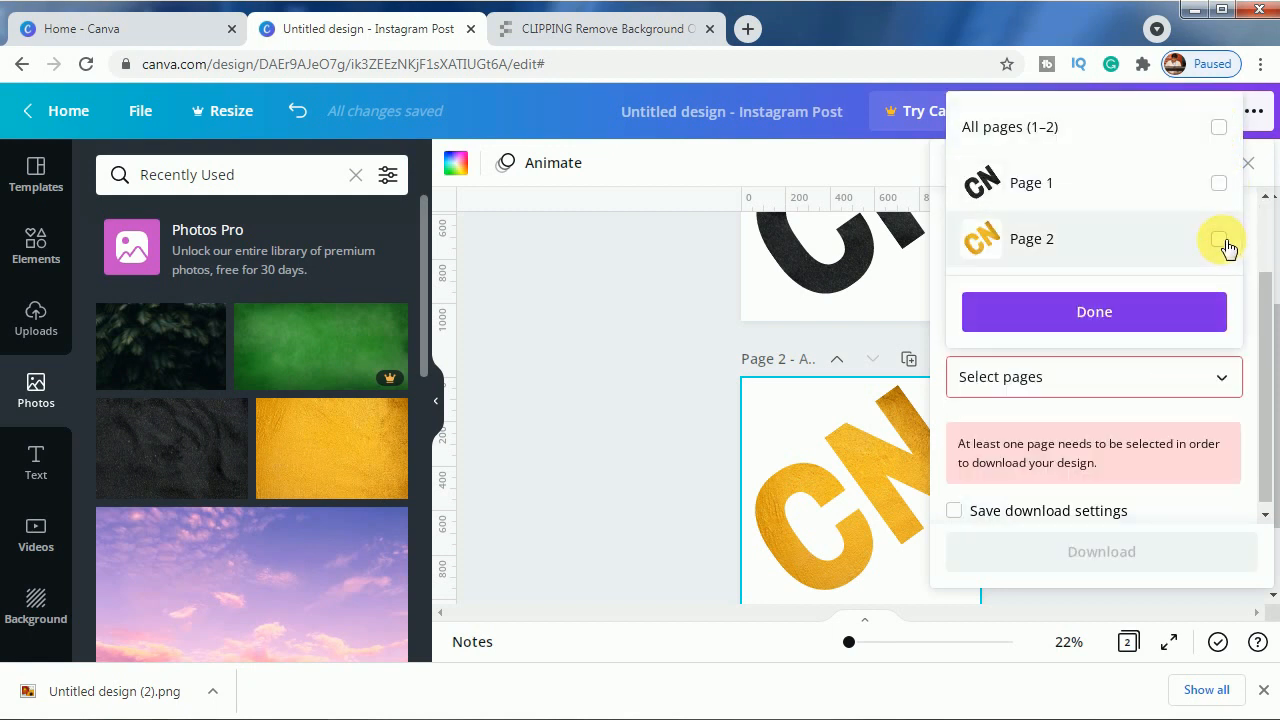
{"action": "left_click", "coordinate": [1141, 349]}
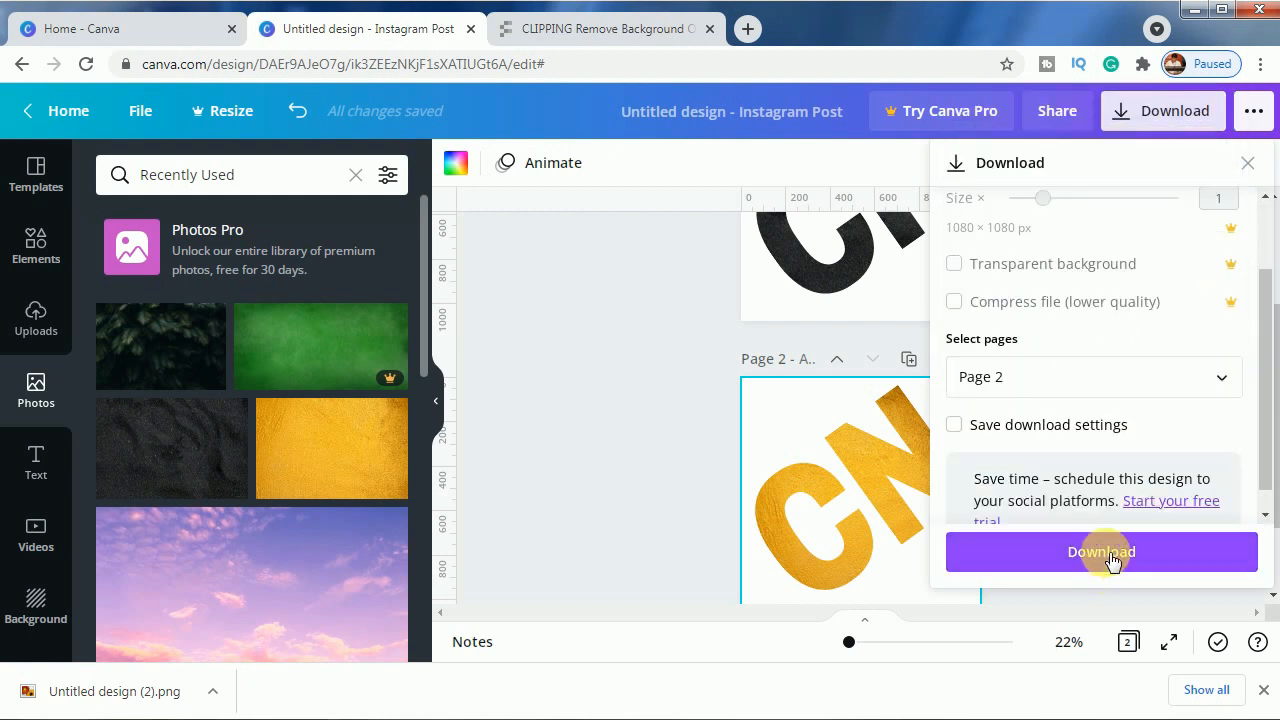
{"action": "left_click", "coordinate": [1110, 555]}
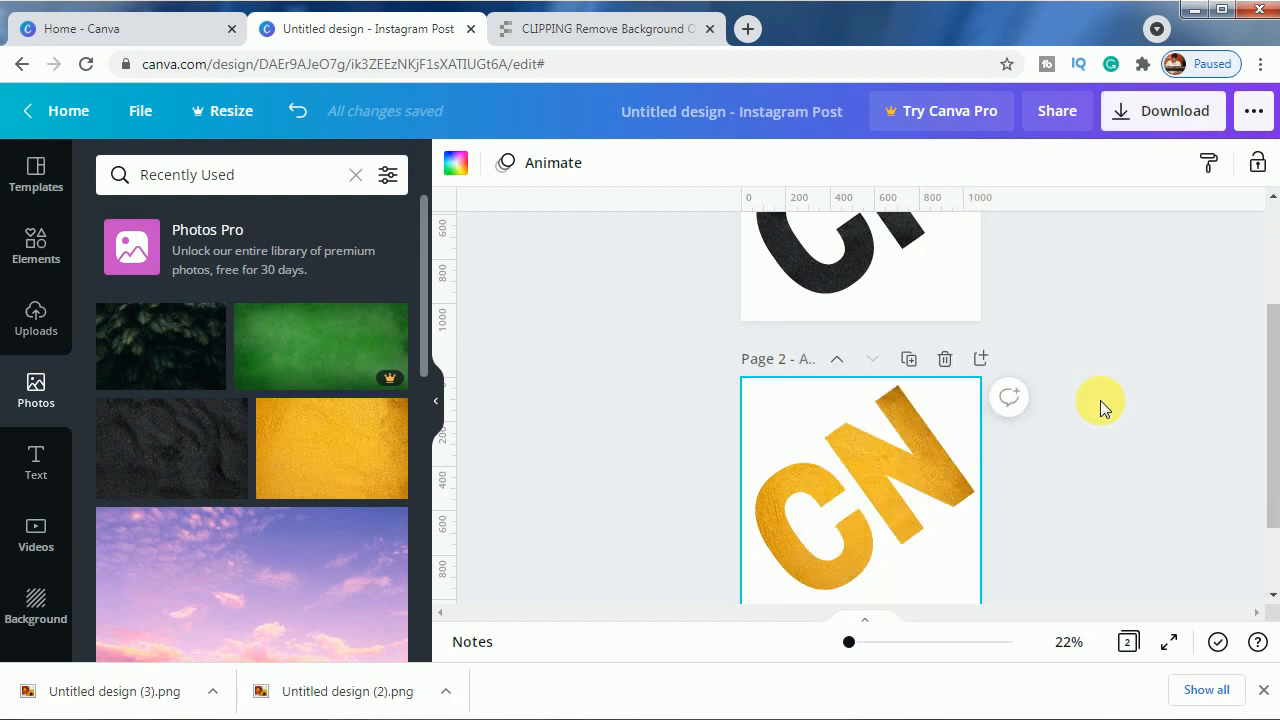
{"action": "left_click", "coordinate": [1263, 689]}
Switch to FocoClipping, upload the black Untitled design (2) image for background removal and download the cutout
{"action": "left_click", "coordinate": [573, 24]}
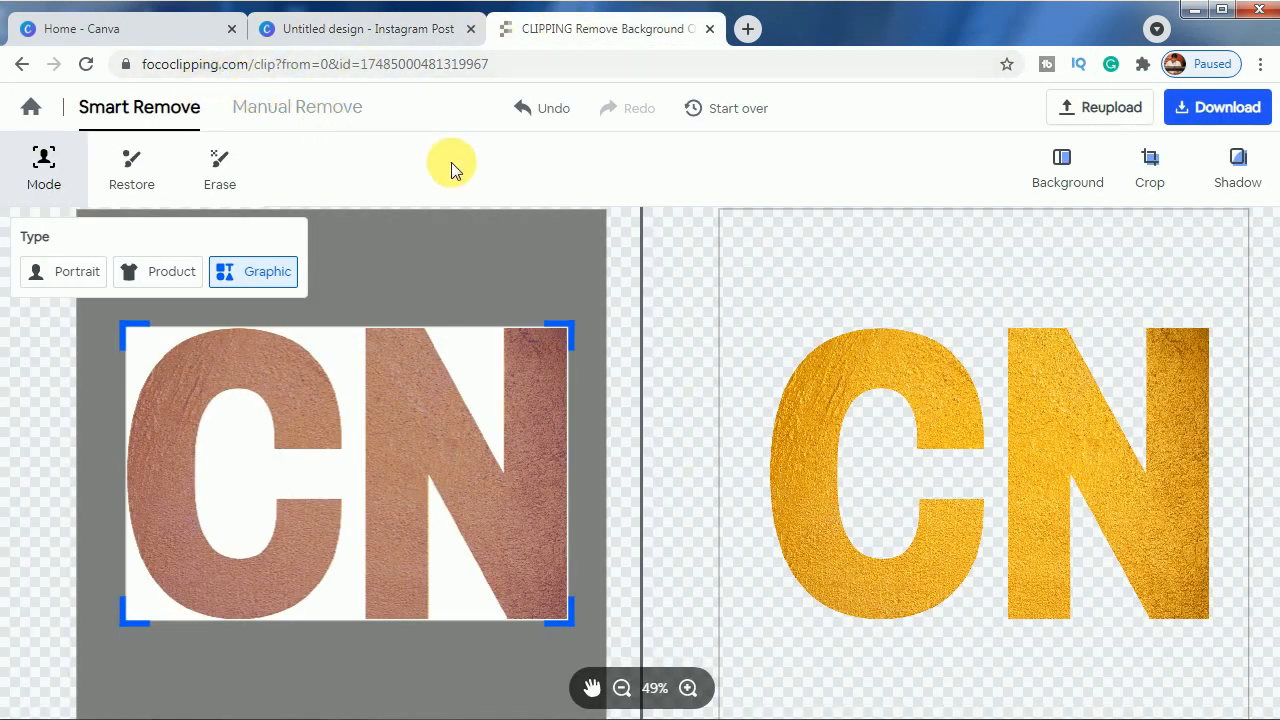
{"action": "left_click", "coordinate": [1075, 115]}
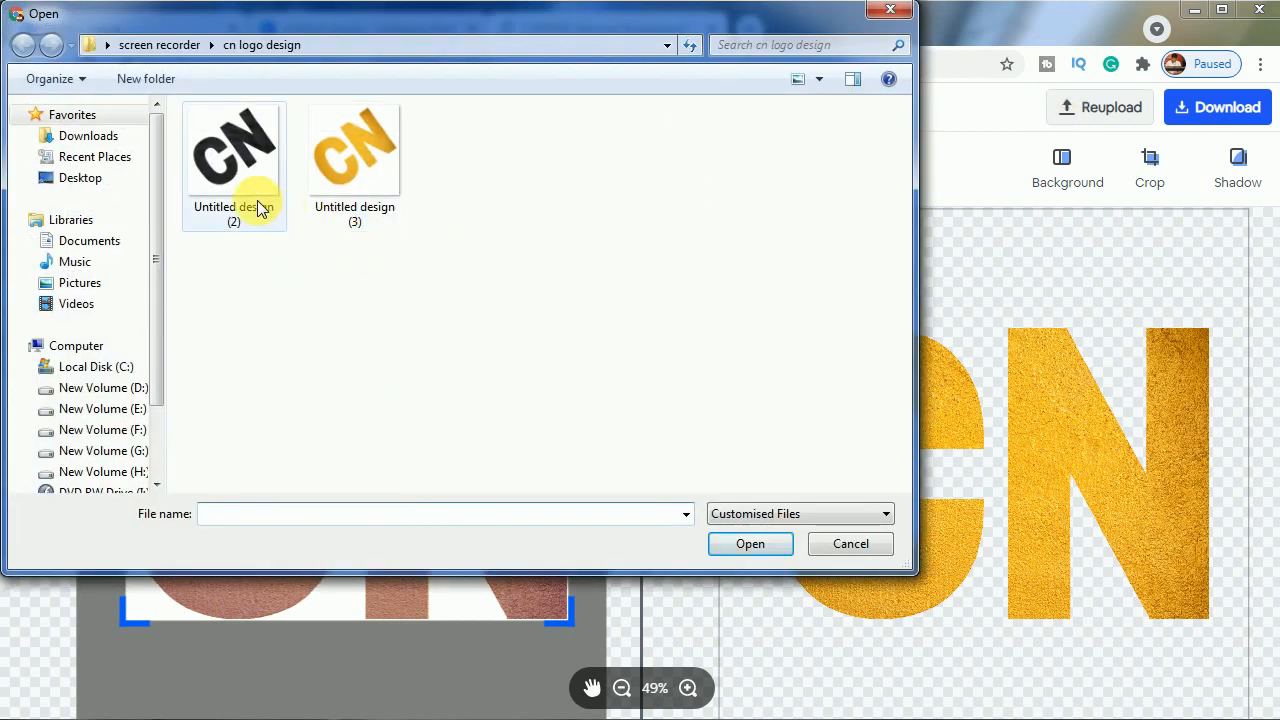
{"action": "left_click", "coordinate": [257, 200]}
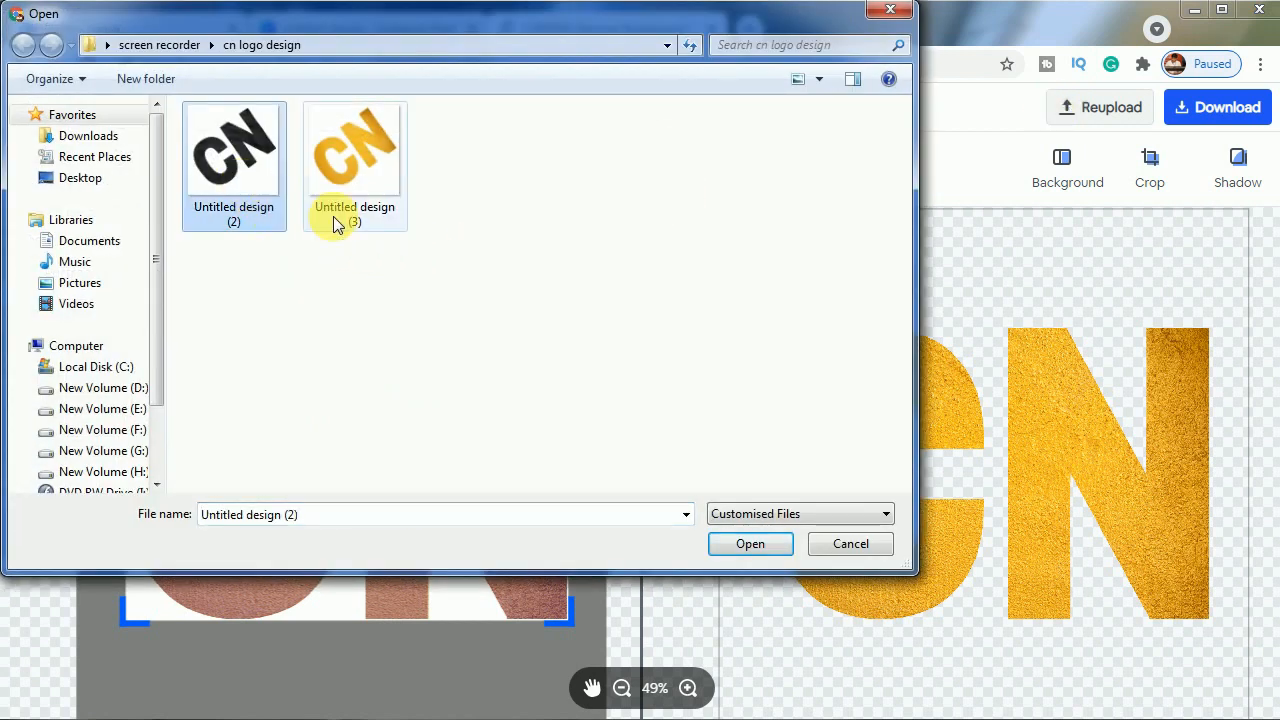
{"action": "left_click", "coordinate": [748, 545]}
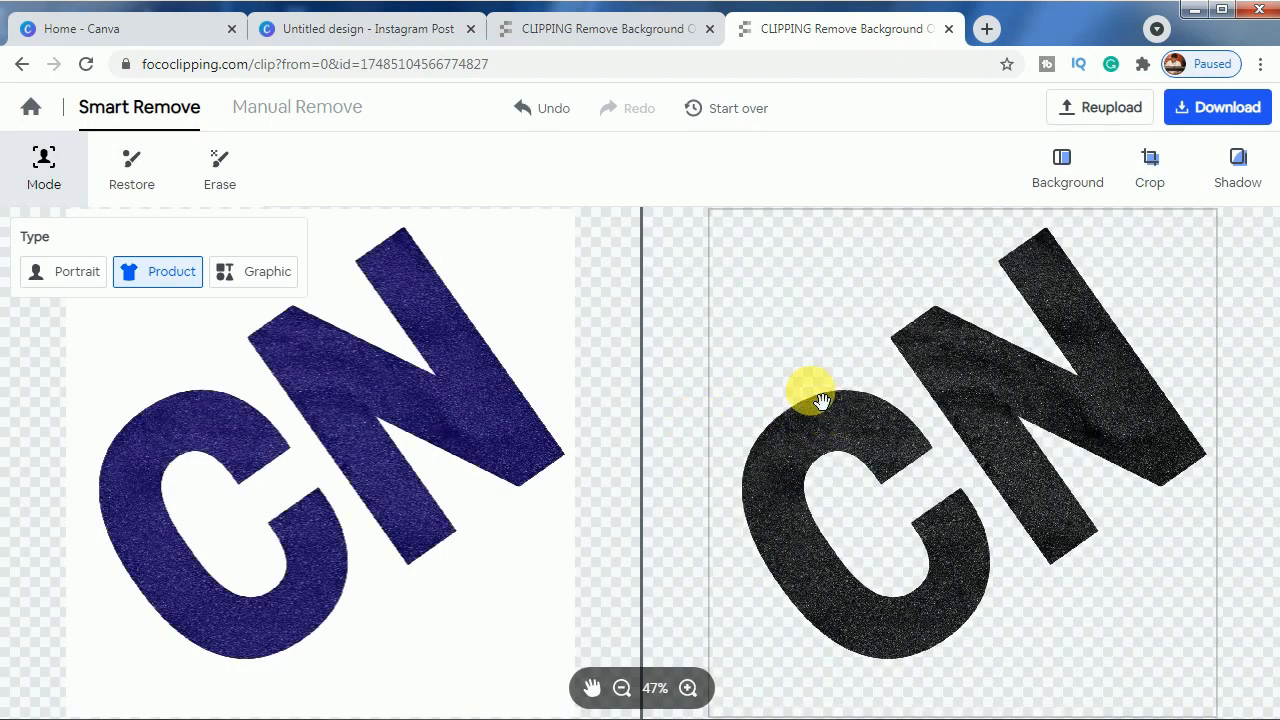
{"action": "left_click", "coordinate": [1222, 118]}
{"action": "left_click", "coordinate": [768, 492]}
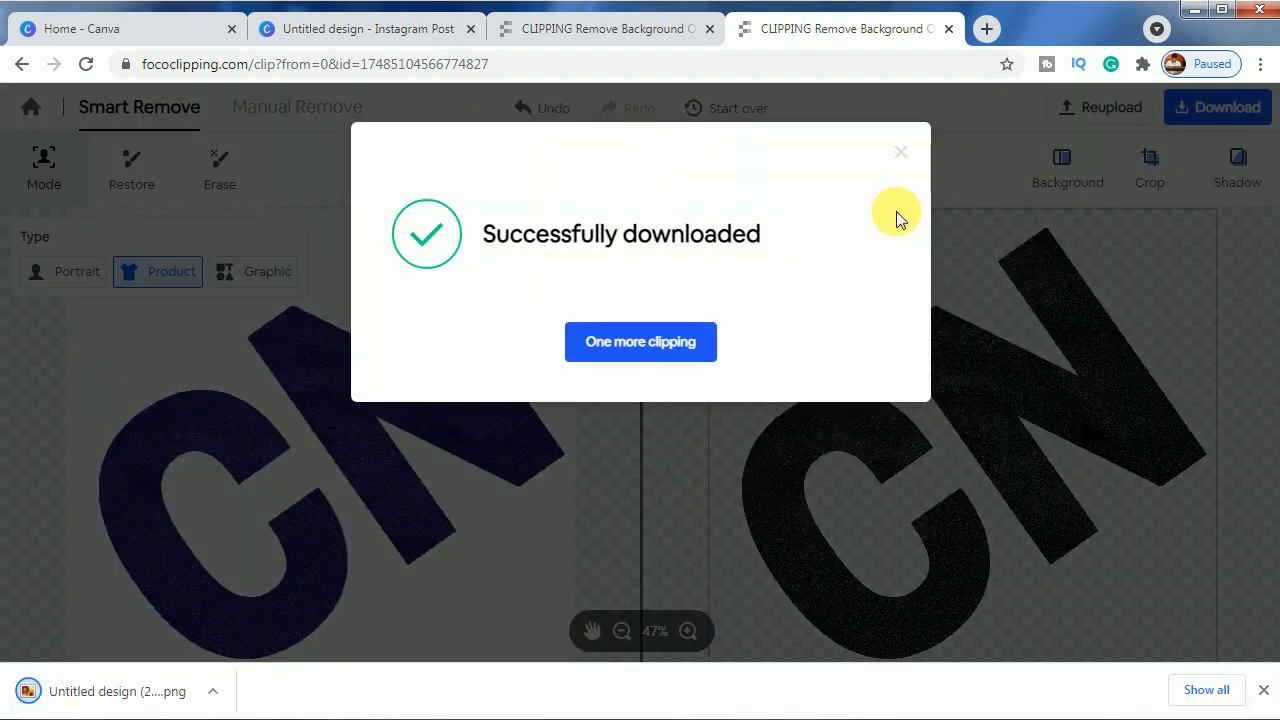
{"action": "left_click", "coordinate": [901, 152]}
Upload the gold Untitled design (3) image for background removal and download its cutout
{"action": "left_click", "coordinate": [1069, 118]}
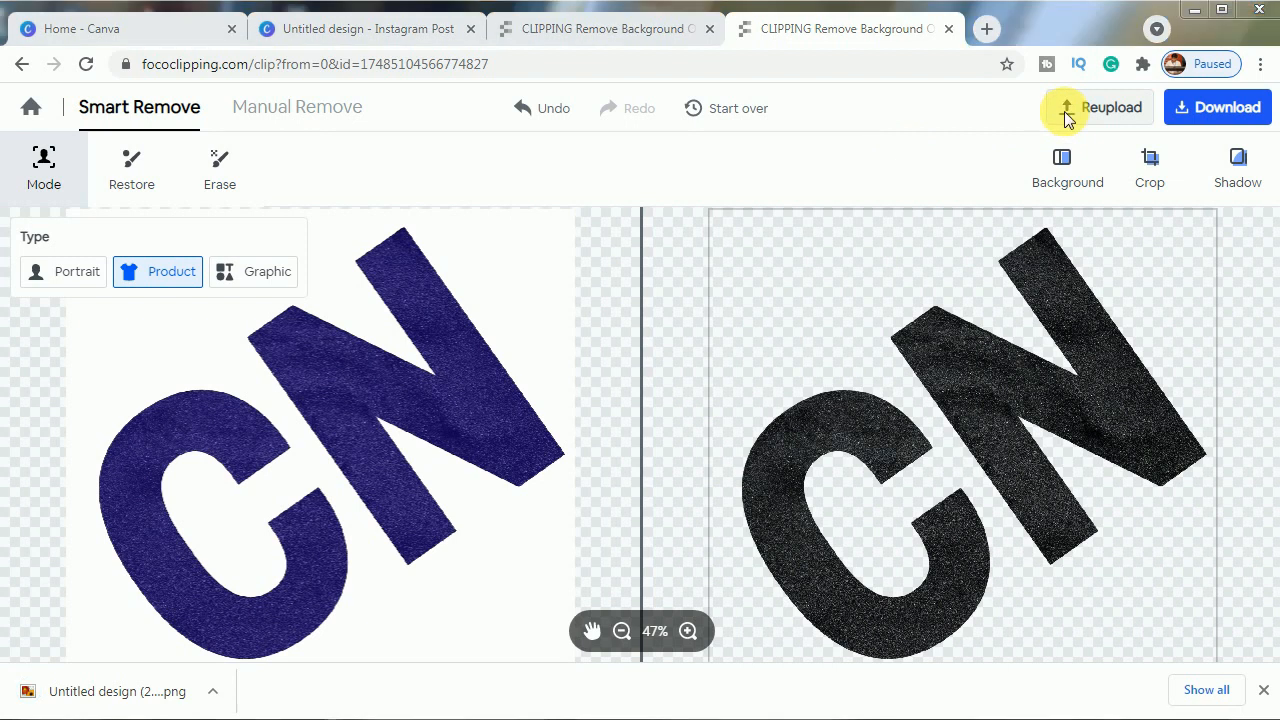
{"action": "left_click", "coordinate": [494, 204]}
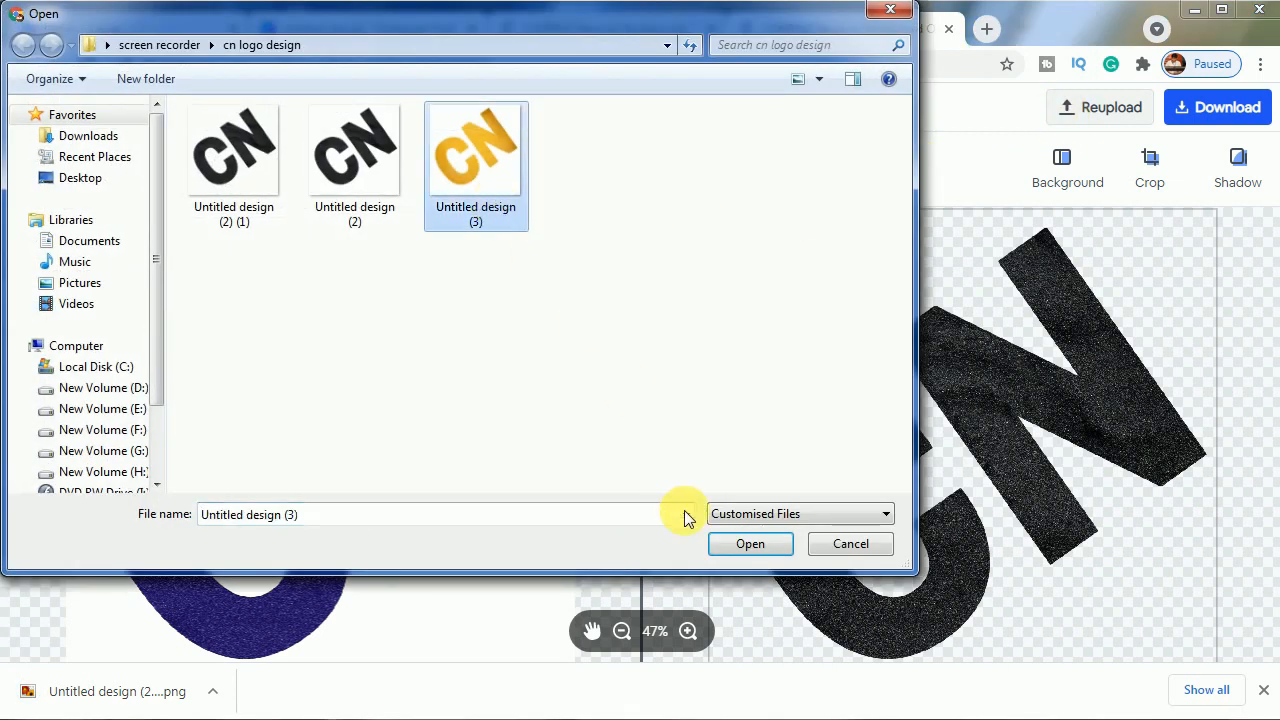
{"action": "left_click", "coordinate": [735, 547]}
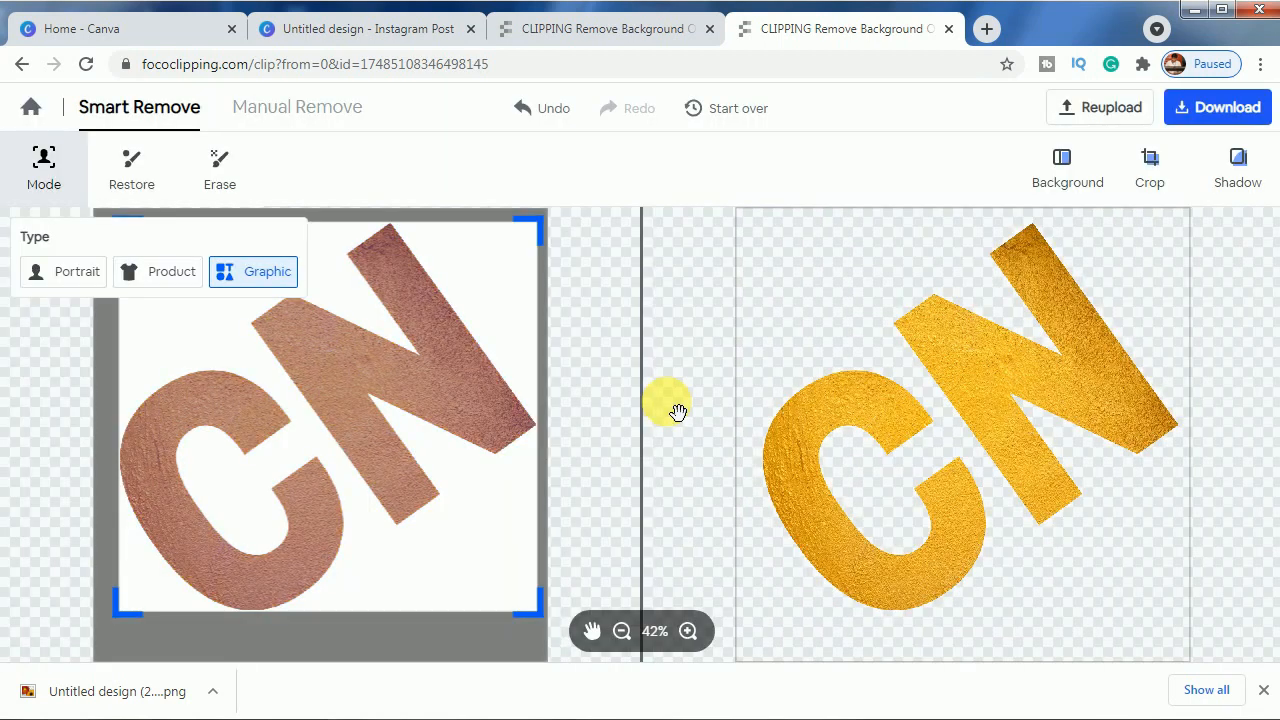
{"action": "left_click", "coordinate": [1188, 108]}
{"action": "left_click", "coordinate": [785, 467]}
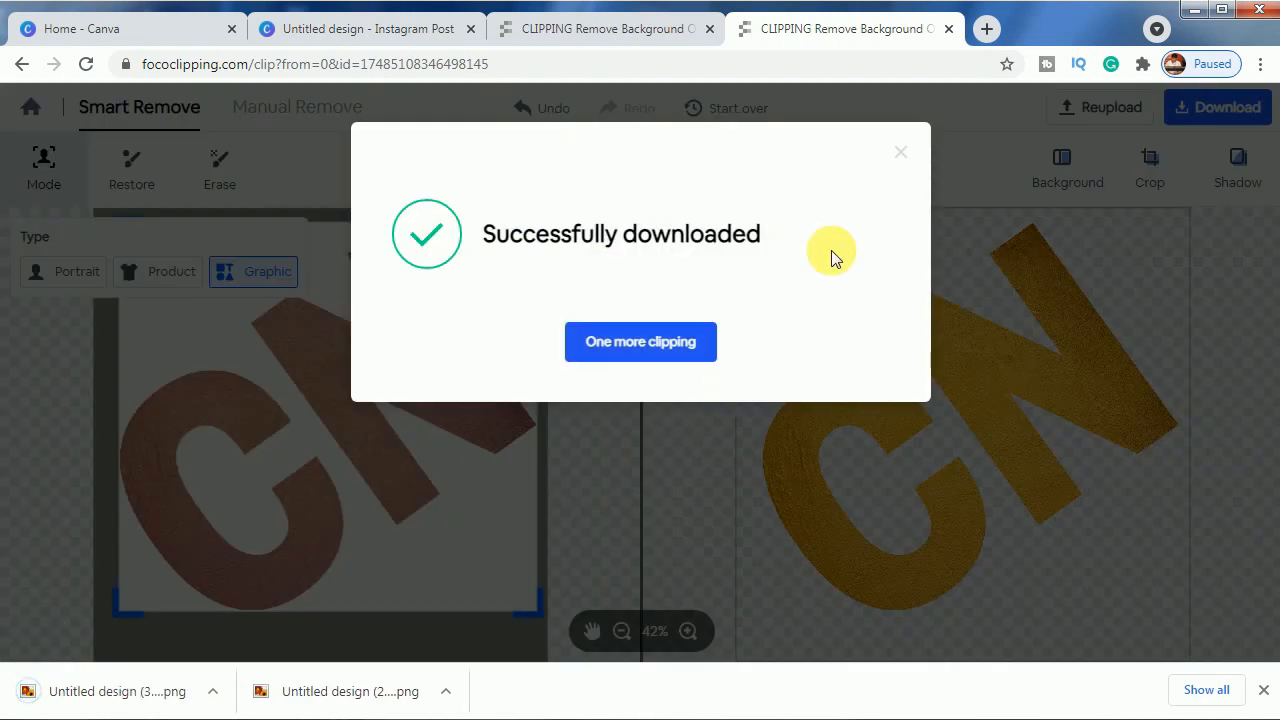
{"action": "left_click", "coordinate": [906, 157]}
Switch back to the Canva design, delete page 2 and clear both letter frames from page 1
{"action": "left_click", "coordinate": [334, 29]}
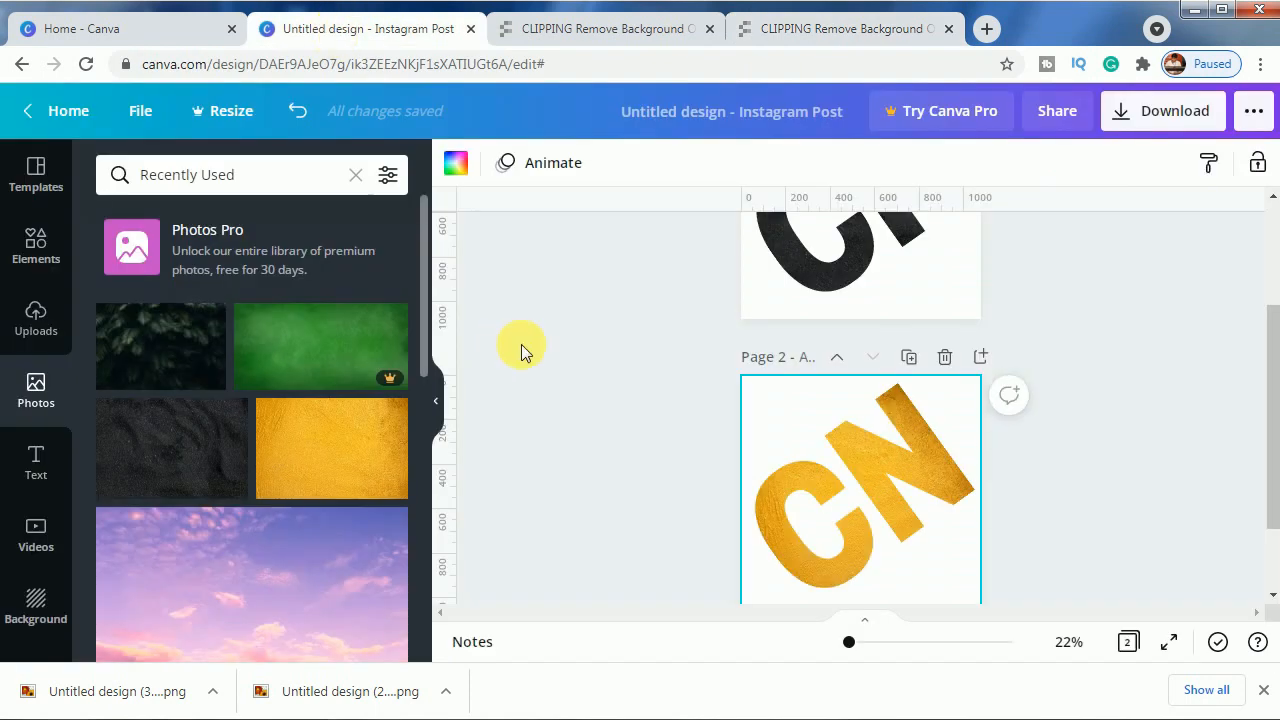
{"action": "left_click", "coordinate": [944, 357]}
{"action": "left_click_drag", "start_coordinate": [916, 382], "coordinate": [823, 418]}
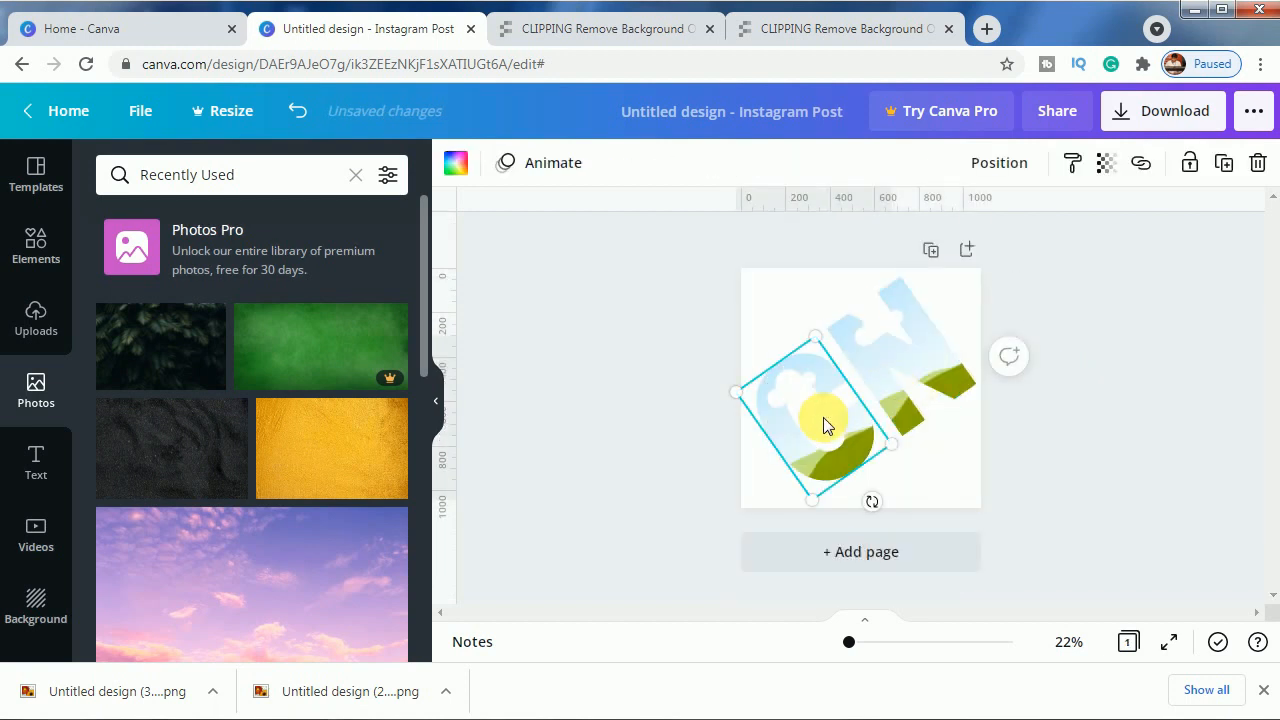
{"action": "key", "text": "Delete"}
{"action": "left_click", "coordinate": [890, 387]}
{"action": "key", "text": "Delete"}
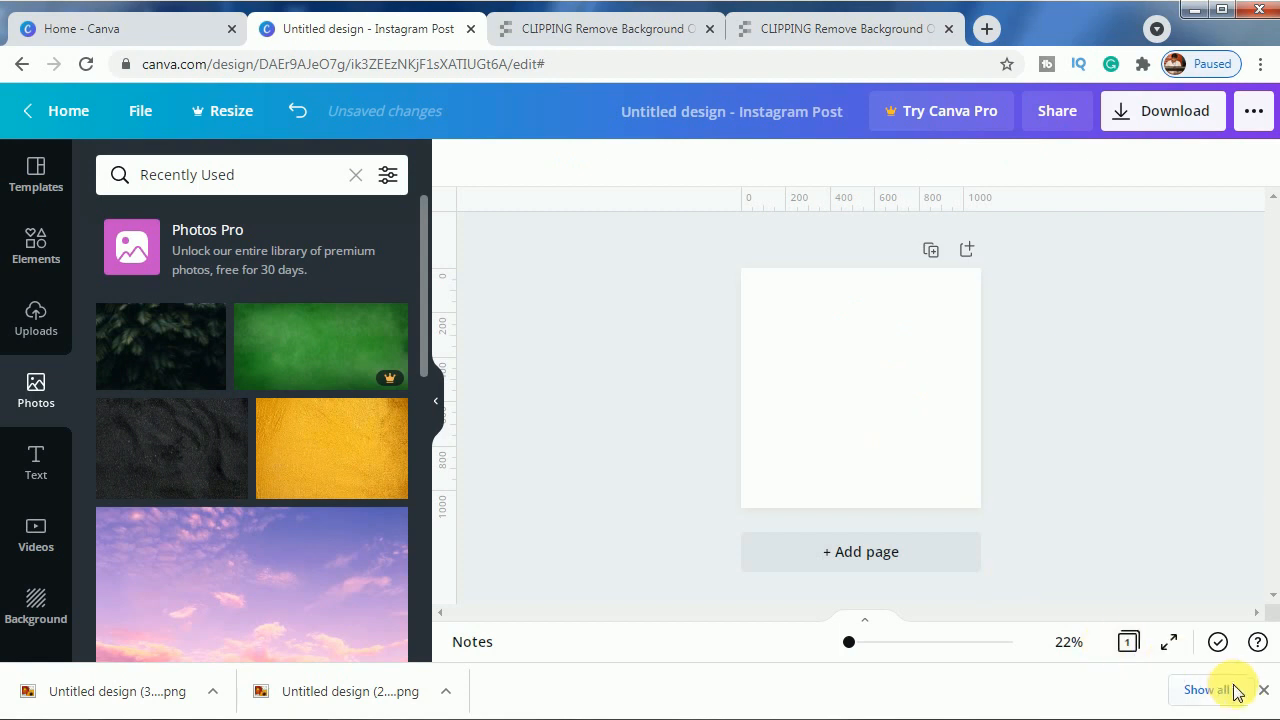
{"action": "left_click", "coordinate": [1263, 690]}
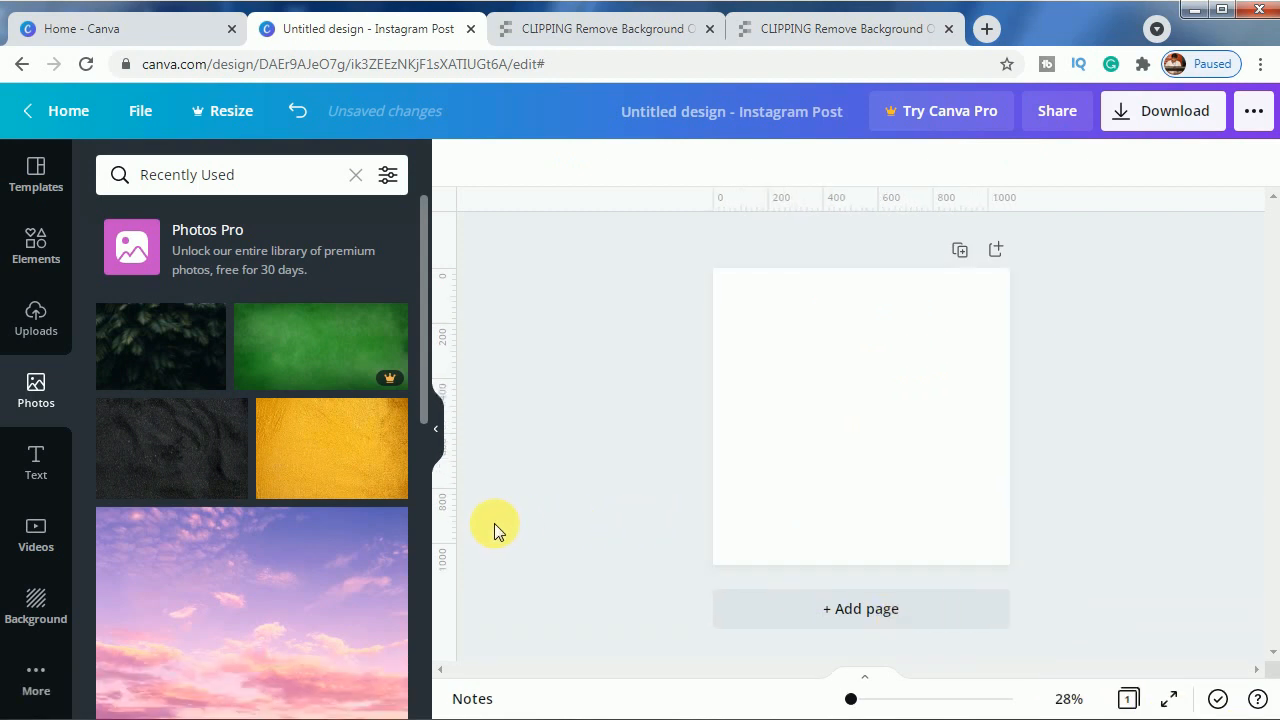
Upload the background-free images Untitled design (2) (1) and Untitled design (3) (1) to the media library
{"action": "left_click", "coordinate": [33, 318]}
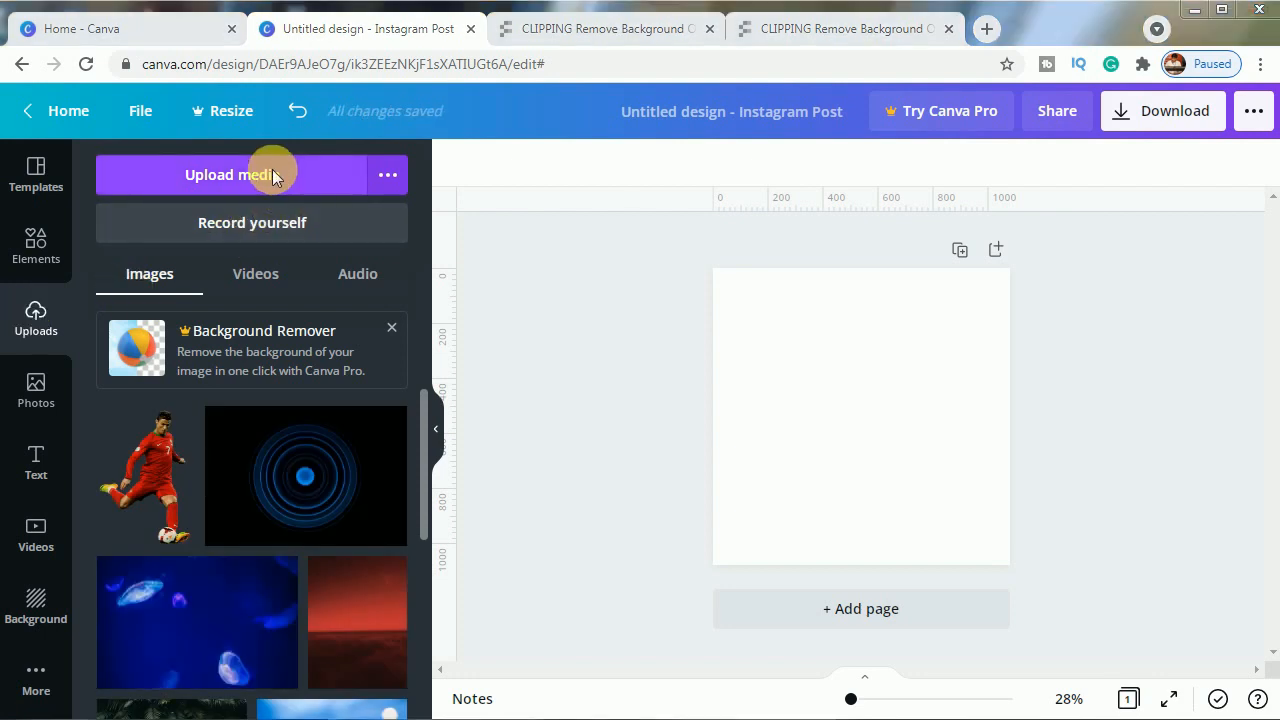
{"action": "left_click", "coordinate": [272, 170]}
{"action": "left_click", "coordinate": [245, 173]}
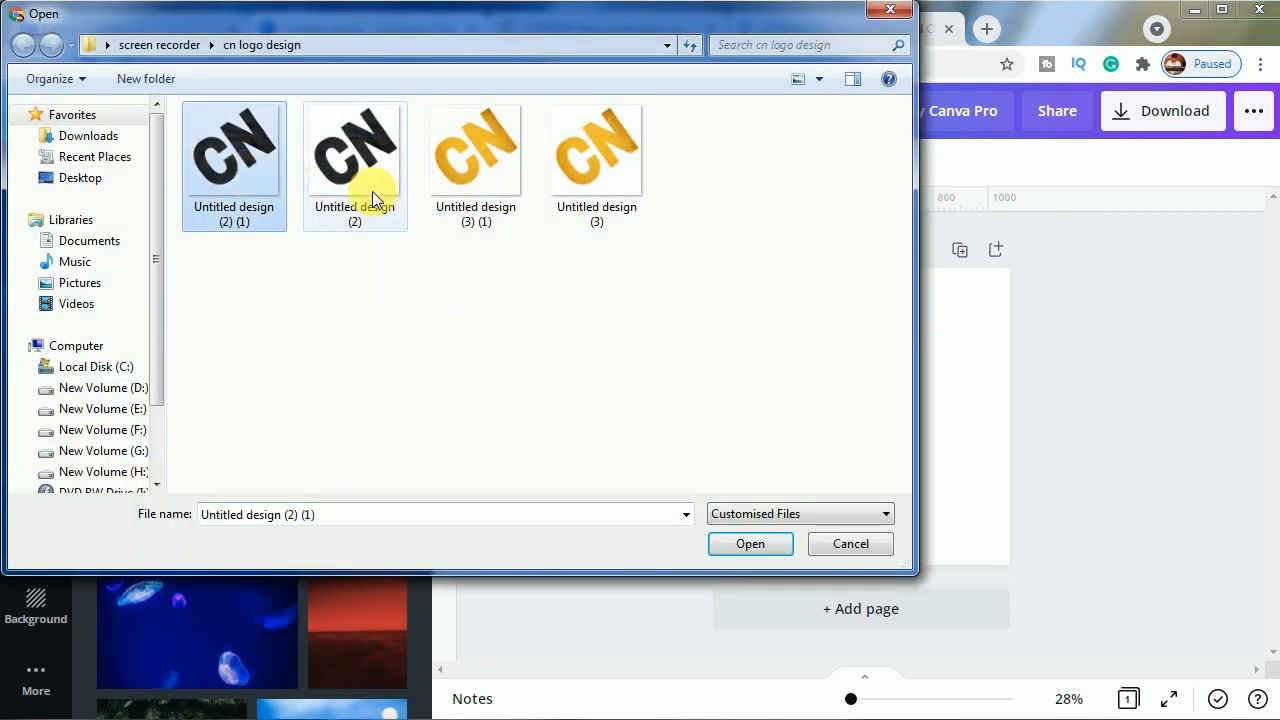
{"action": "left_click", "coordinate": [488, 192], "text": "ctrl"}
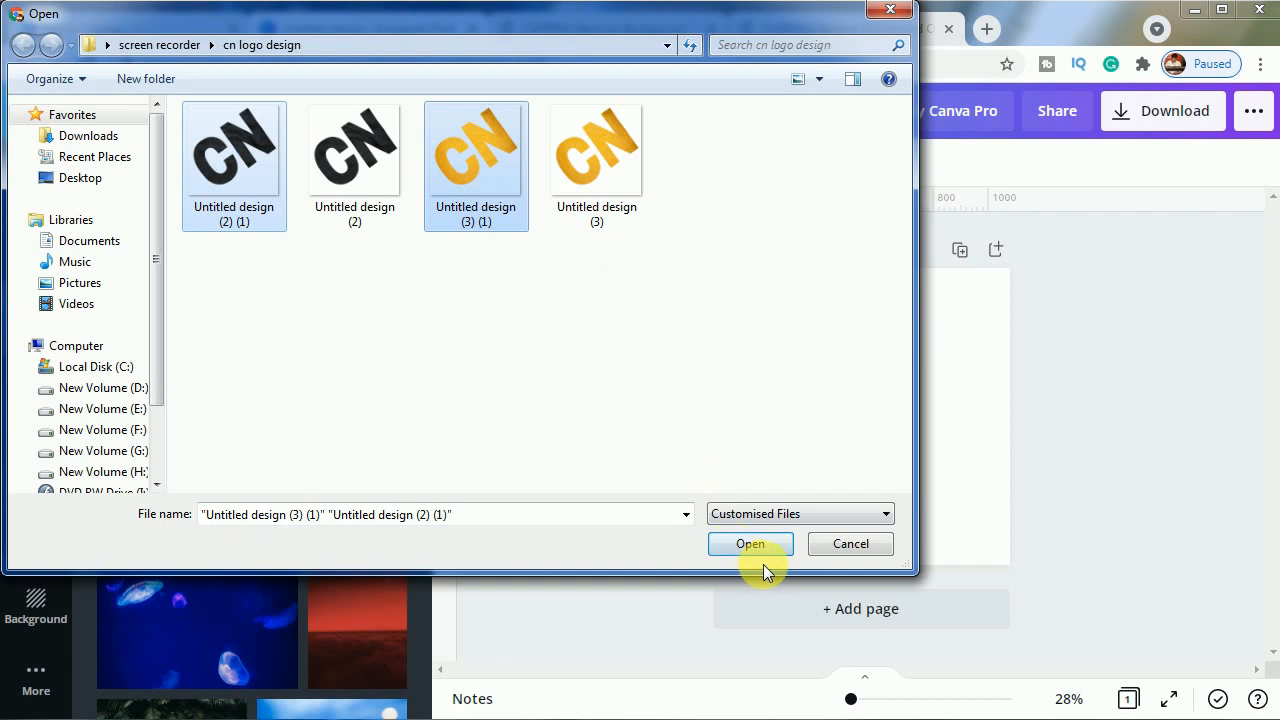
{"action": "left_click", "coordinate": [745, 543]}
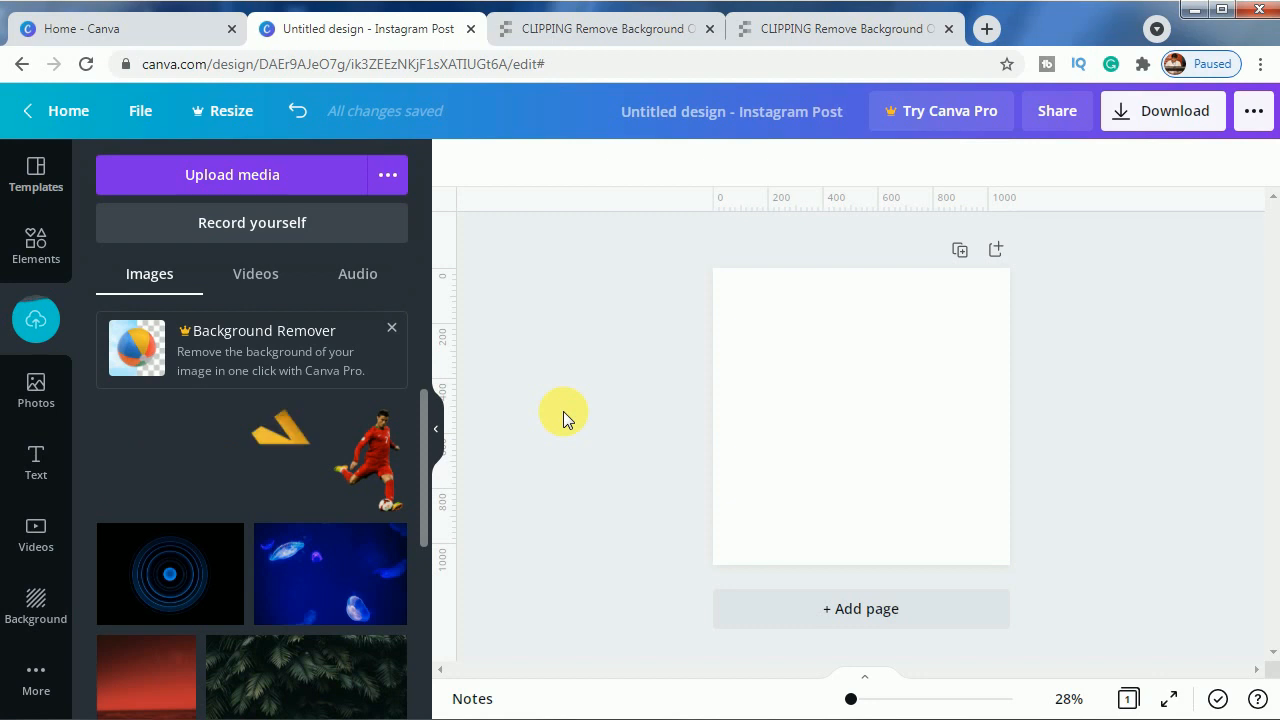
{"action": "left_click", "coordinate": [563, 411]}
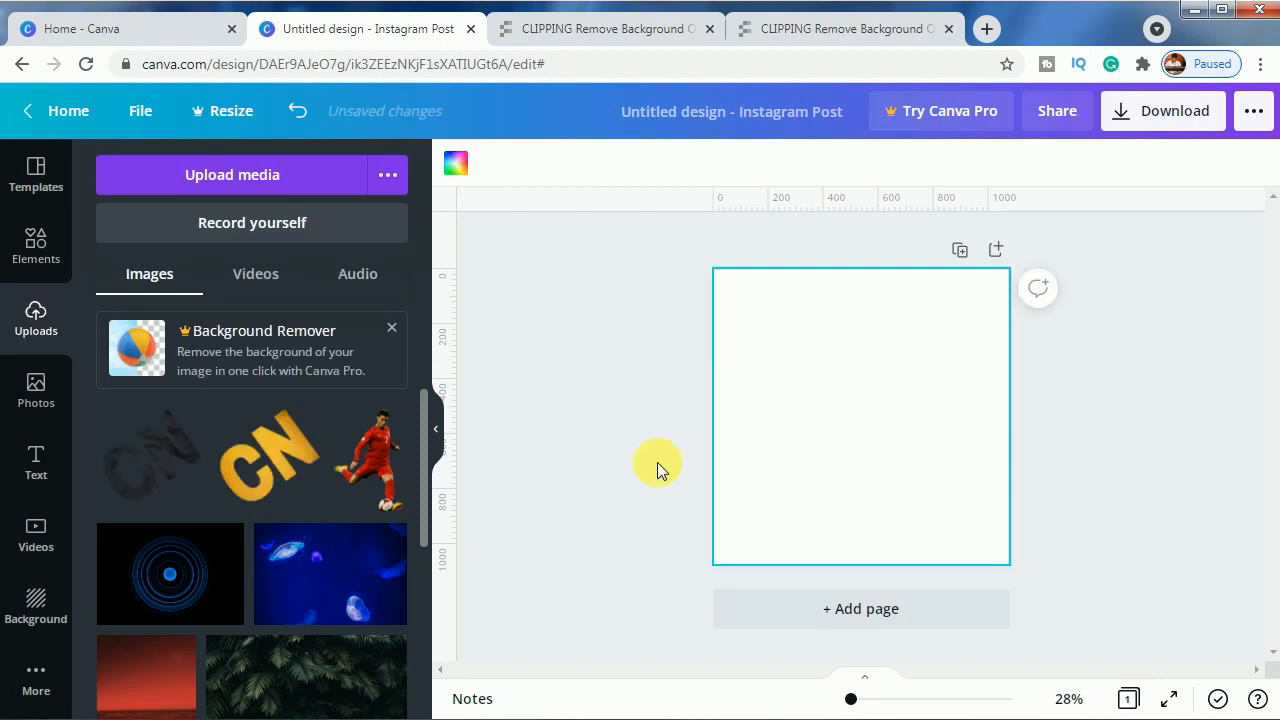
Add the gold CN cutout to the blank page and enlarge it to about 900 × 900
{"action": "left_click", "coordinate": [290, 453]}
{"action": "left_click_drag", "start_coordinate": [774, 521], "coordinate": [739, 559]}
{"action": "left_click_drag", "start_coordinate": [952, 326], "coordinate": [987, 314]}
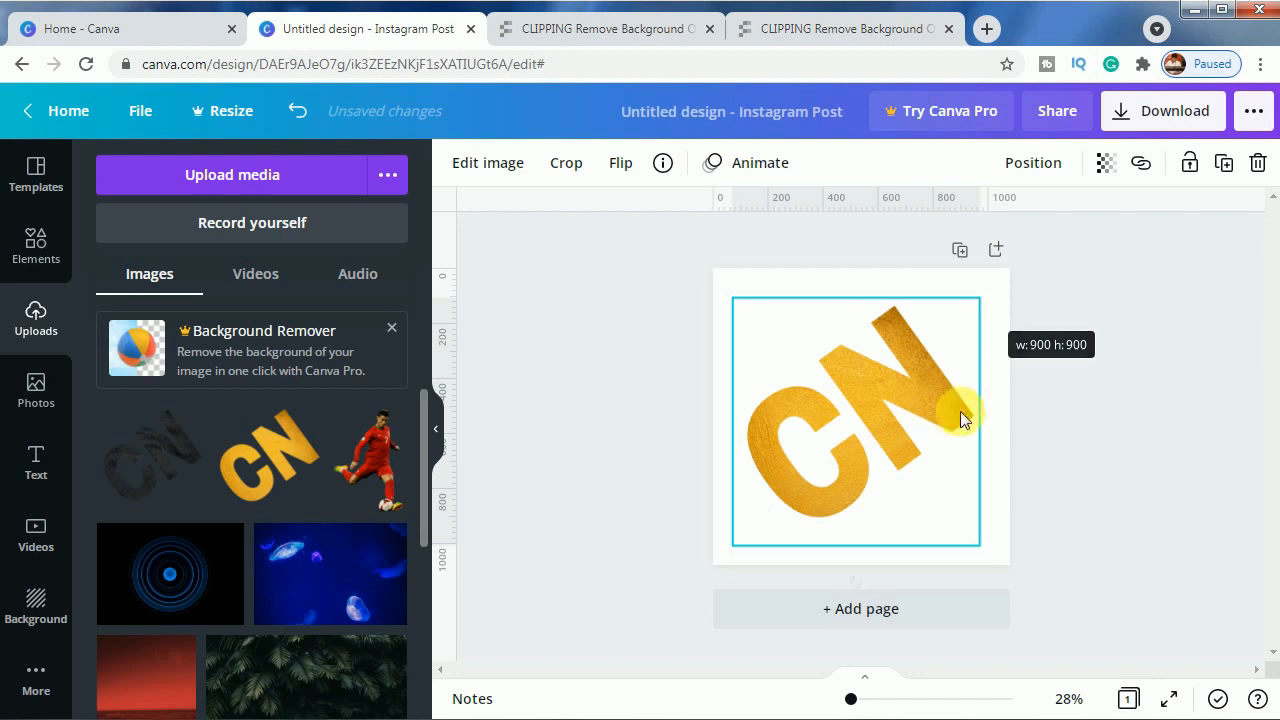
{"action": "left_click", "coordinate": [1148, 528]}
Add the black CN cutout, enlarge it to the gold one's size and align it directly over the gold letters
{"action": "left_click", "coordinate": [138, 457]}
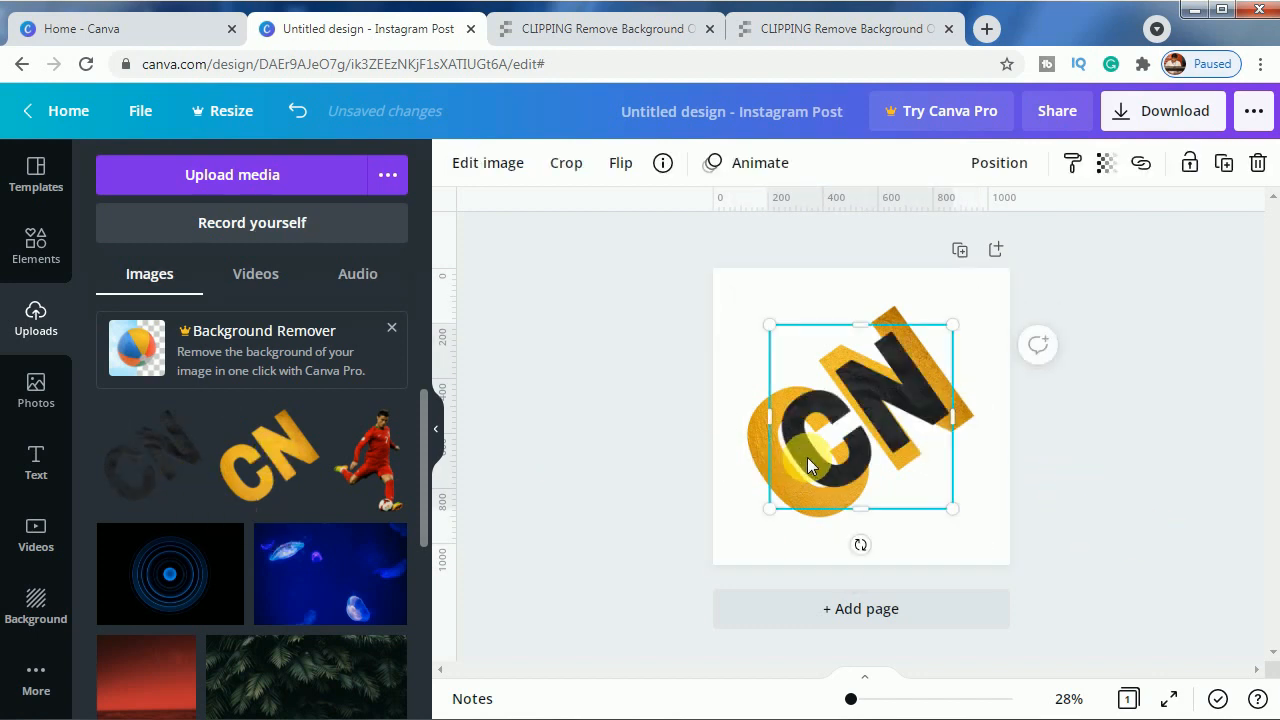
{"action": "left_click_drag", "start_coordinate": [768, 508], "coordinate": [742, 554]}
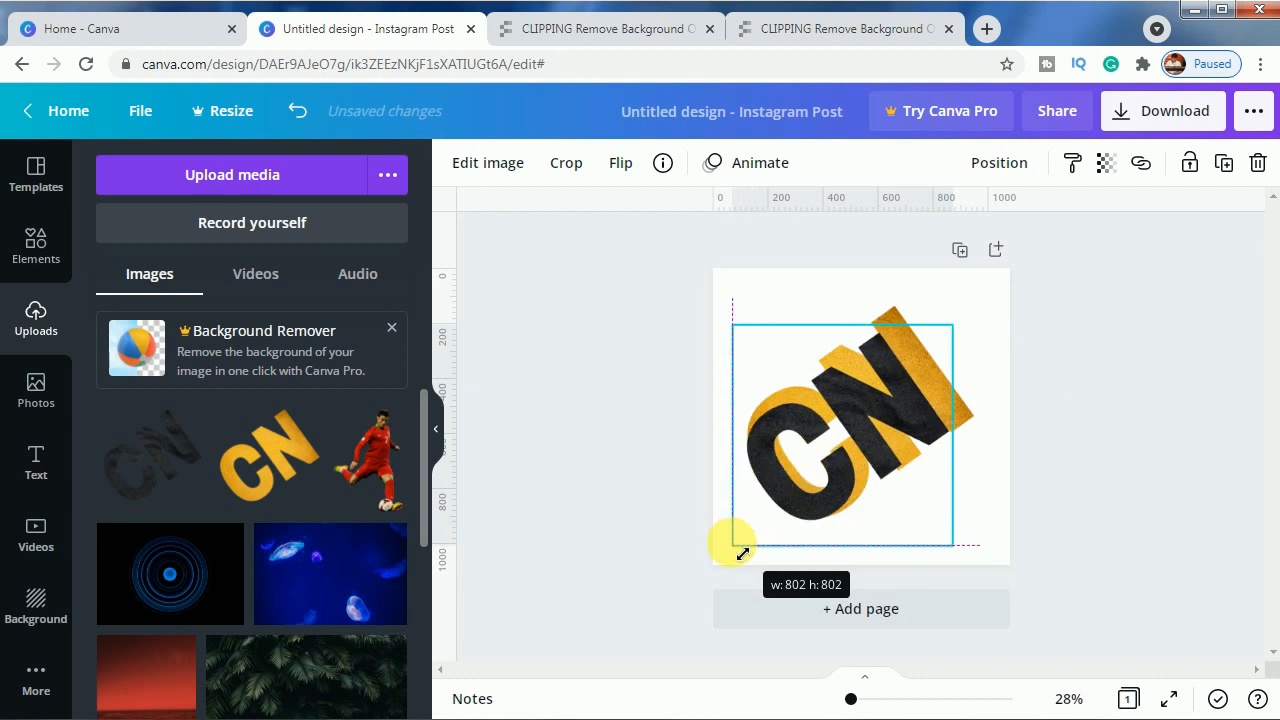
{"action": "left_click_drag", "start_coordinate": [956, 326], "coordinate": [980, 298]}
{"action": "mouse_move", "coordinate": [883, 416]}
{"action": "left_mouse_down"}
{"action": "mouse_move", "coordinate": [871, 429]}
{"action": "mouse_move", "coordinate": [890, 434]}
{"action": "left_mouse_up"}
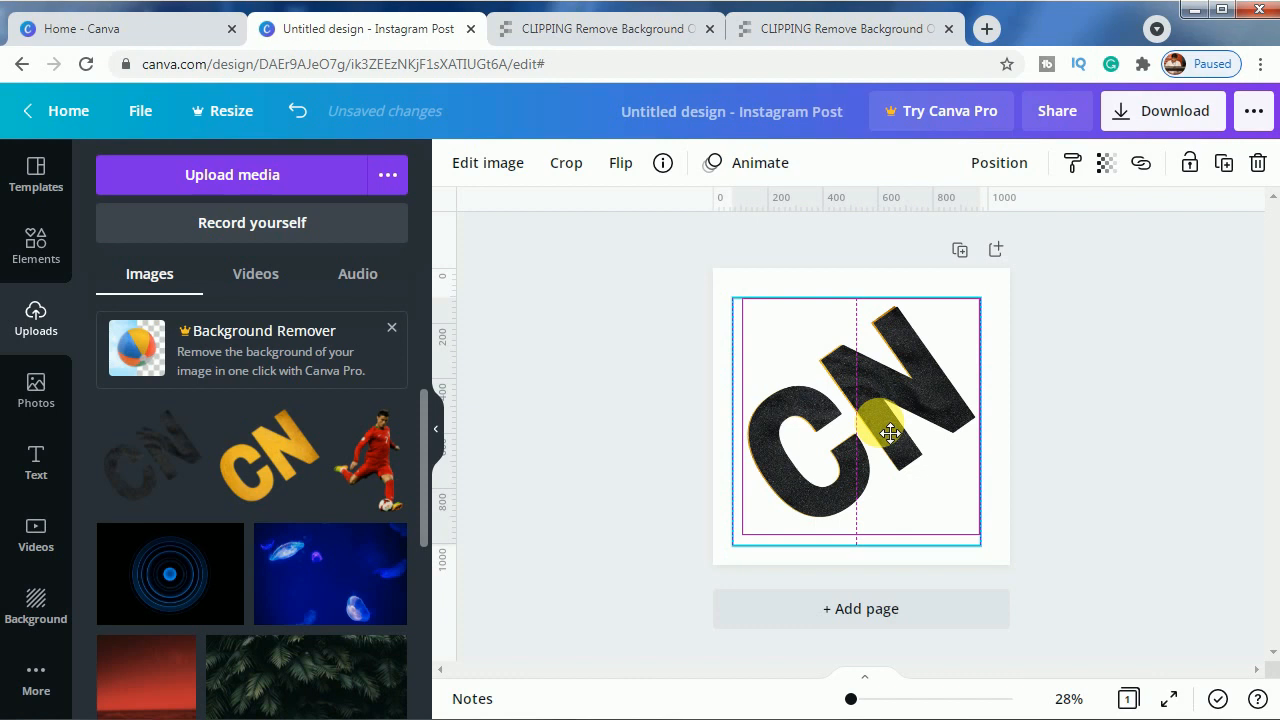
{"action": "left_click_drag", "start_coordinate": [890, 434], "coordinate": [890, 434]}
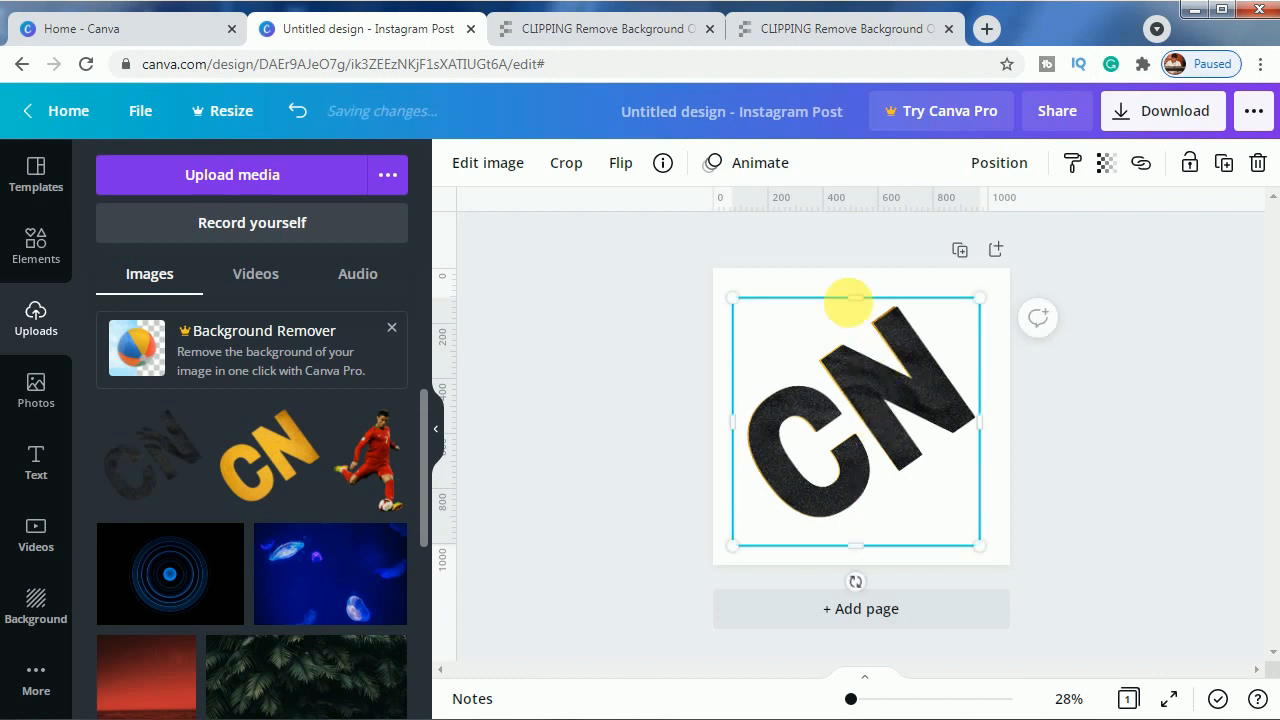
Crop the black CN image to its upper half and the gold one to its lower half, about 900 × 468
{"action": "left_click_drag", "start_coordinate": [868, 555], "coordinate": [871, 423]}
{"action": "left_click", "coordinate": [862, 430]}
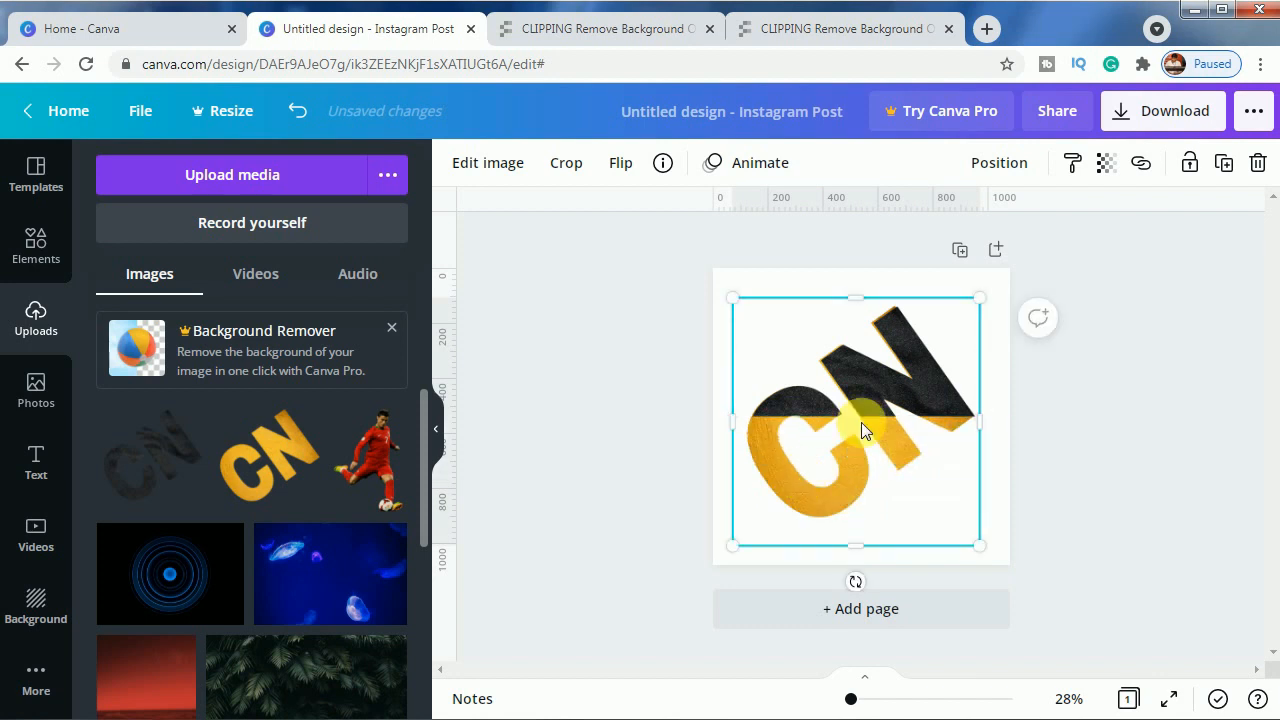
{"action": "left_click_drag", "start_coordinate": [857, 298], "coordinate": [870, 430]}
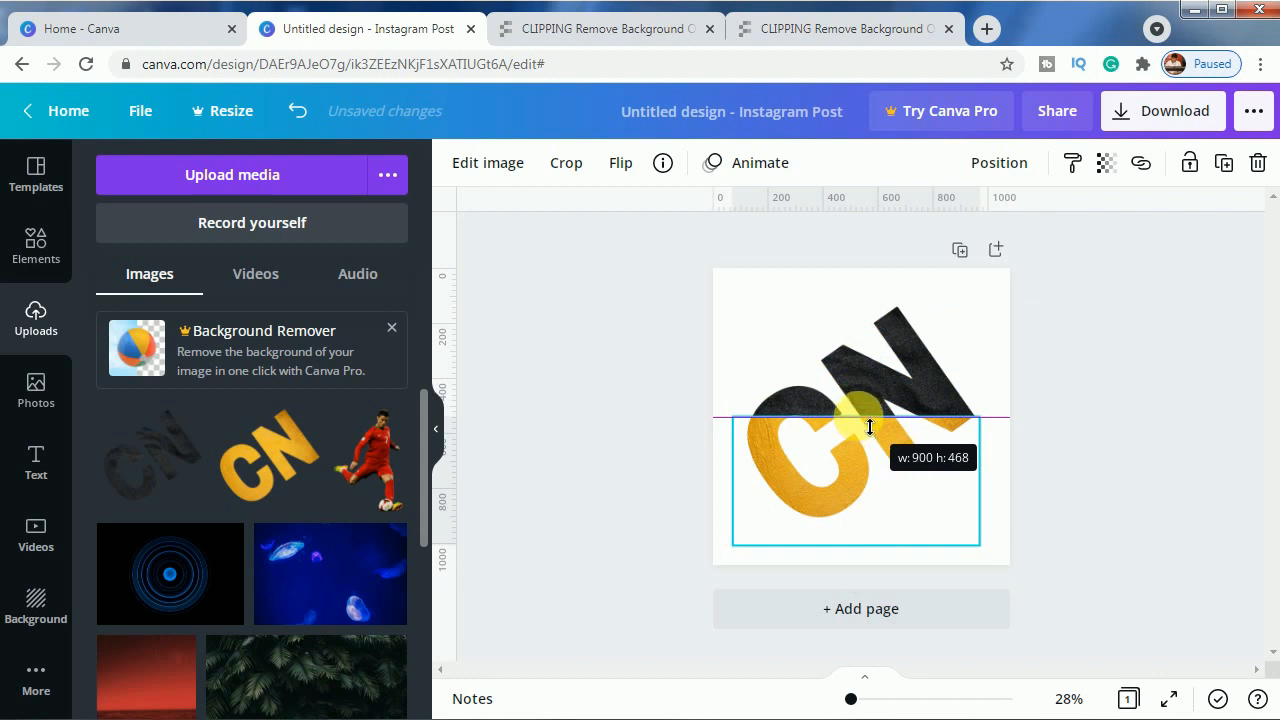
{"action": "left_click", "coordinate": [1087, 455]}
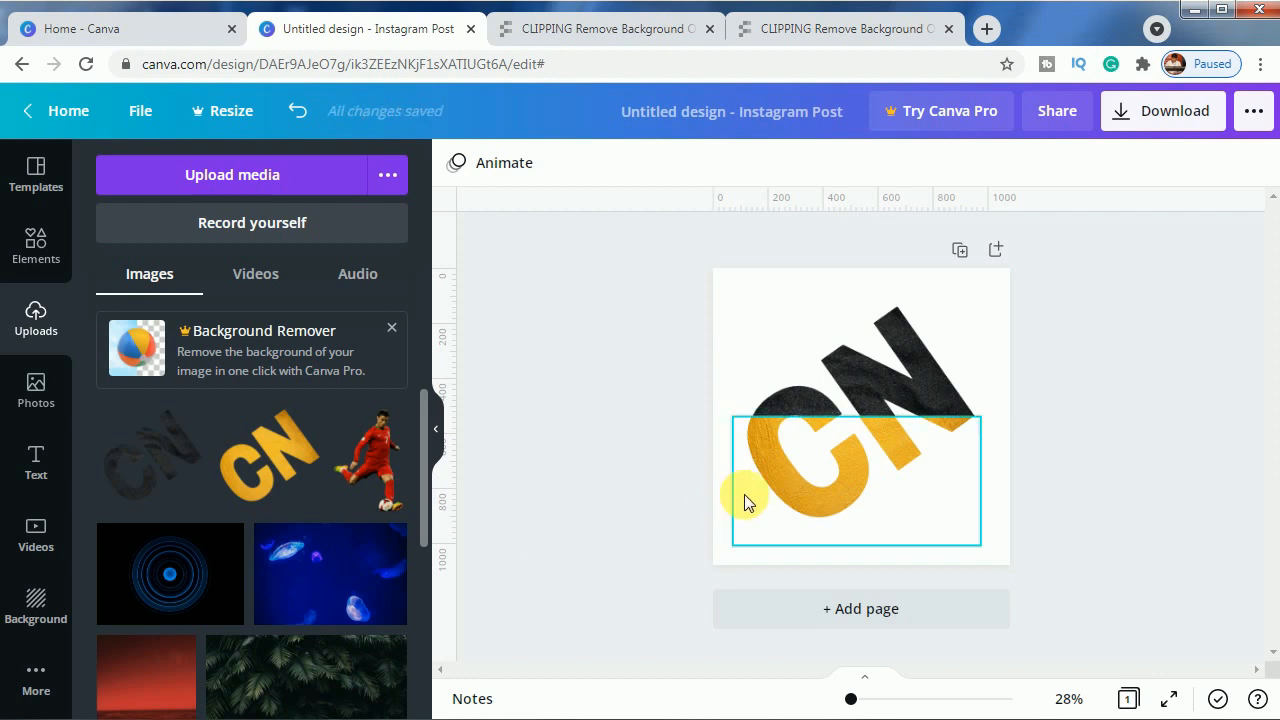
Nudge the black upper half of the letters slightly upward, away from the gold half
{"action": "left_click", "coordinate": [857, 377]}
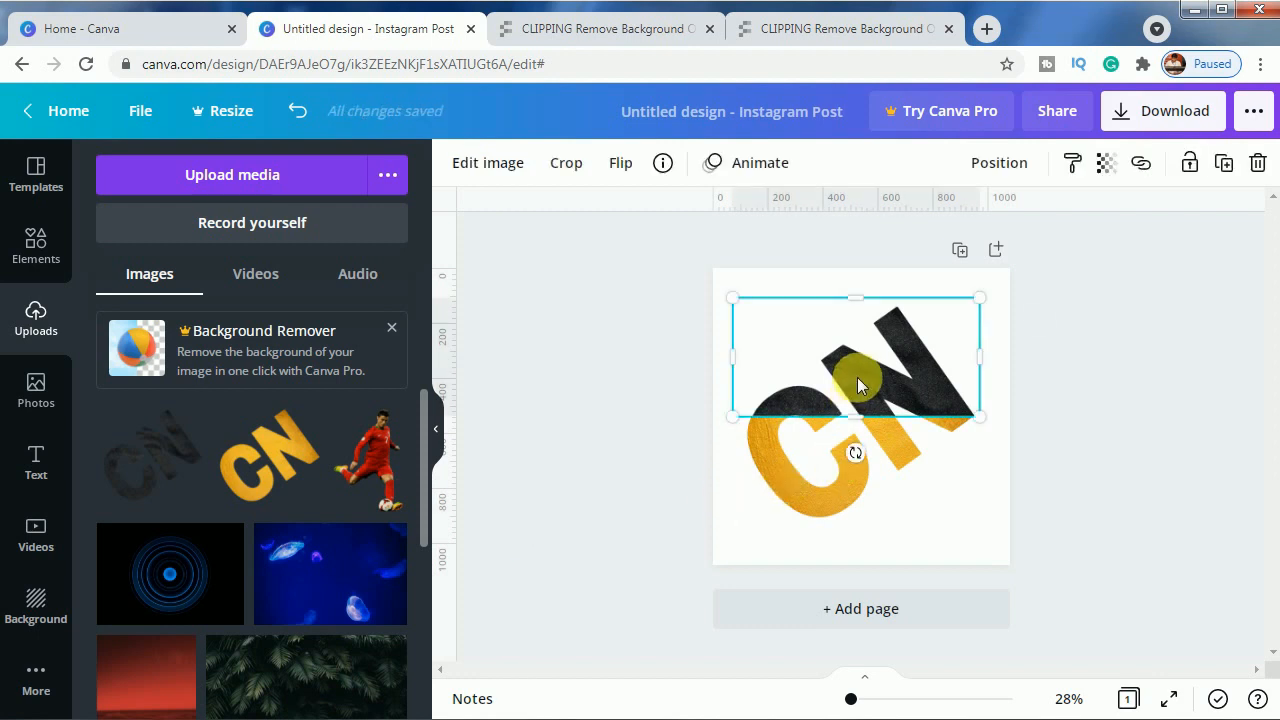
{"action": "key", "text": "Up"}
{"action": "key", "text": "Up"}
{"action": "key", "text": "Up"}
{"action": "key", "text": "Up"}
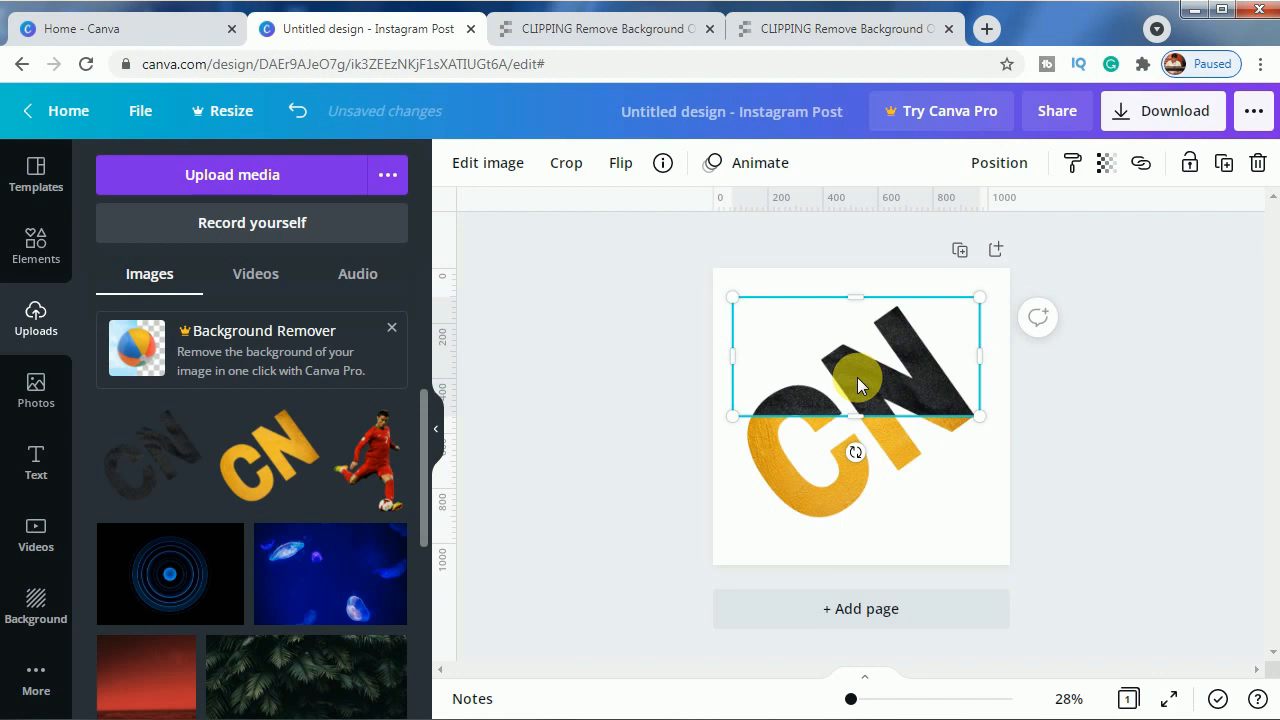
{"action": "key", "text": "Up"}
{"action": "key", "text": "Up"}
{"action": "key", "text": "Up"}
{"action": "key", "text": "Up"}
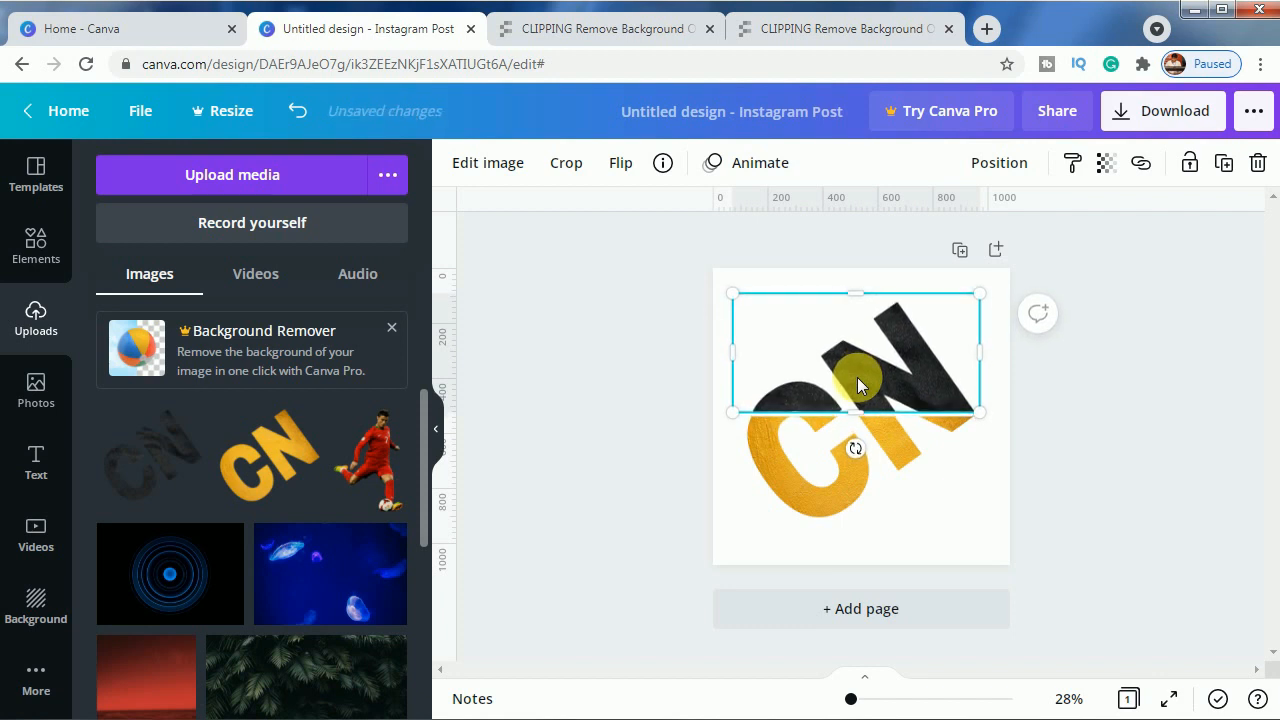
Nudge the gold lower half slightly downward to widen the gap between the two halves
{"action": "left_click", "coordinate": [810, 476]}
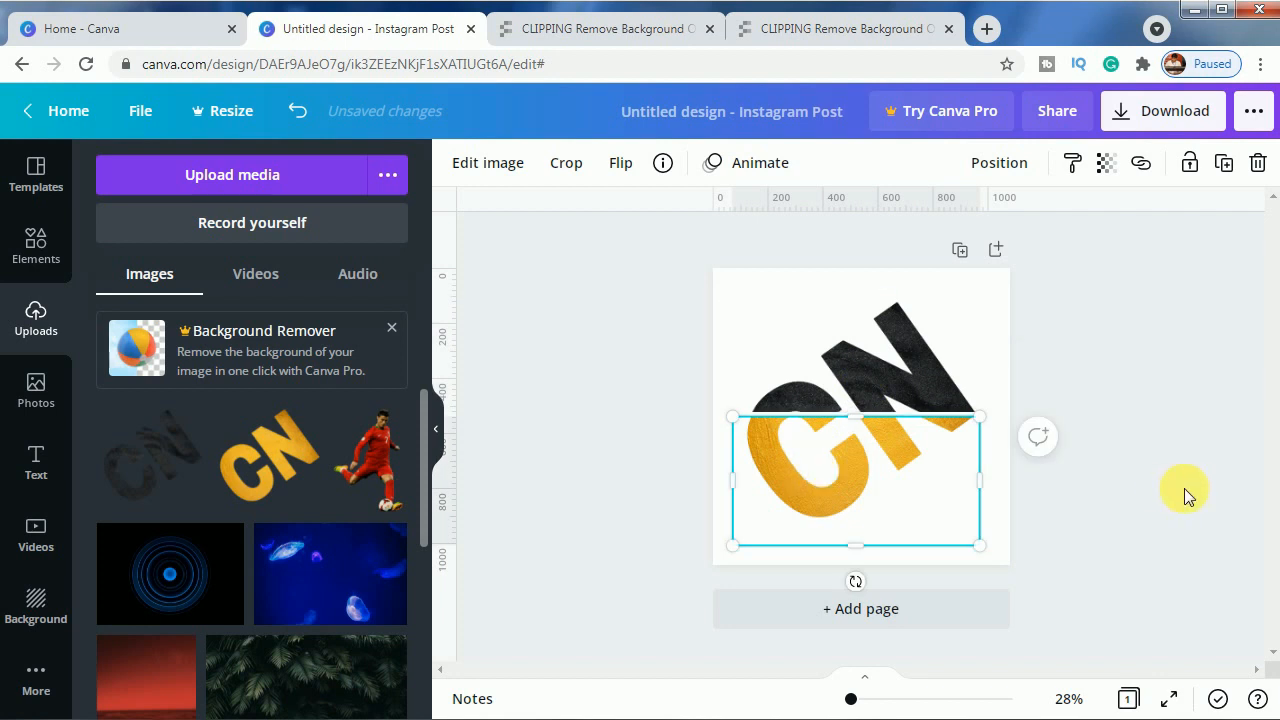
{"action": "key", "text": "Down"}
{"action": "key", "text": "Down"}
{"action": "key", "text": "Down"}
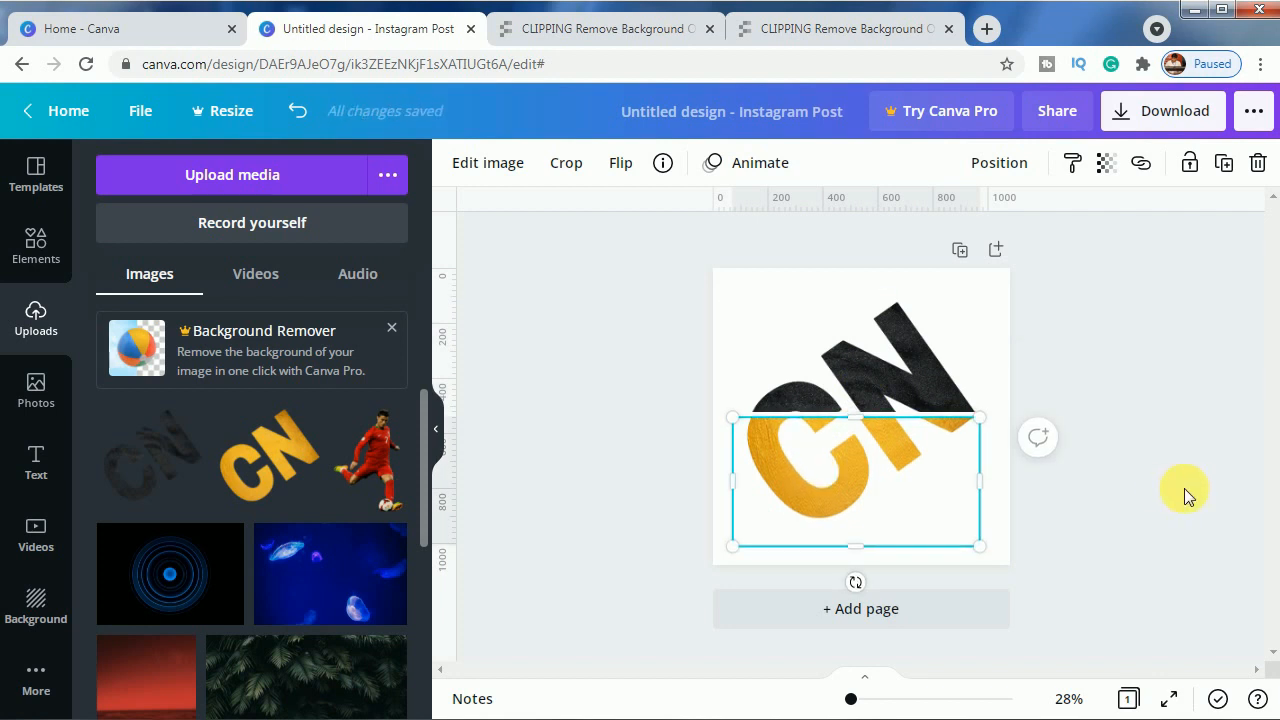
{"action": "left_click", "coordinate": [1182, 541]}
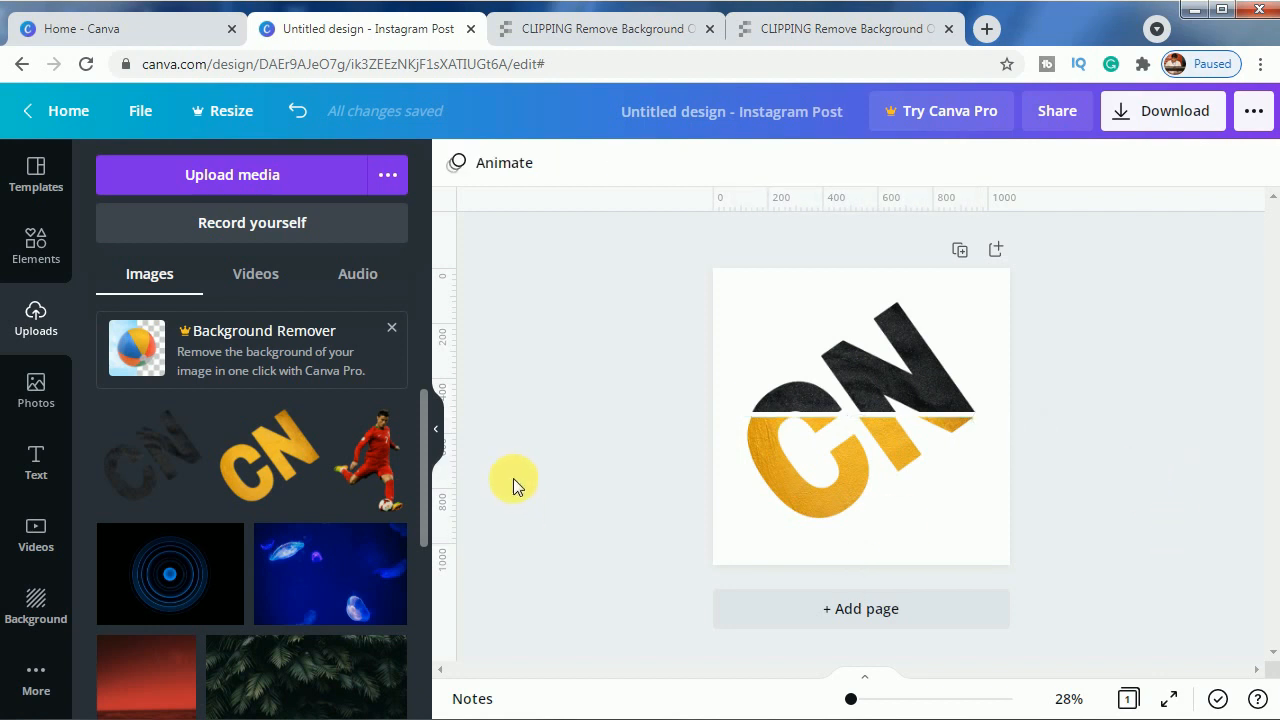
Add a circle shape from the elements library and colour it light gold from the gold CN image's photo colours
{"action": "left_click", "coordinate": [42, 262]}
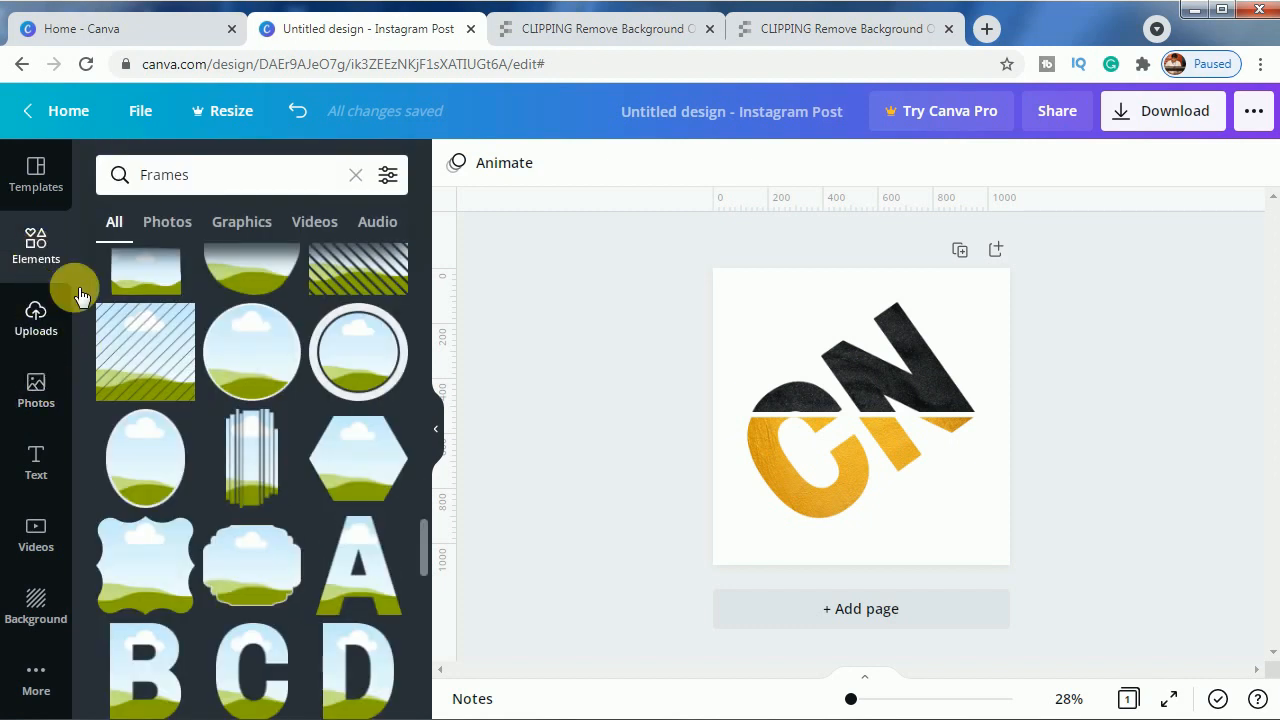
{"action": "left_click", "coordinate": [355, 177]}
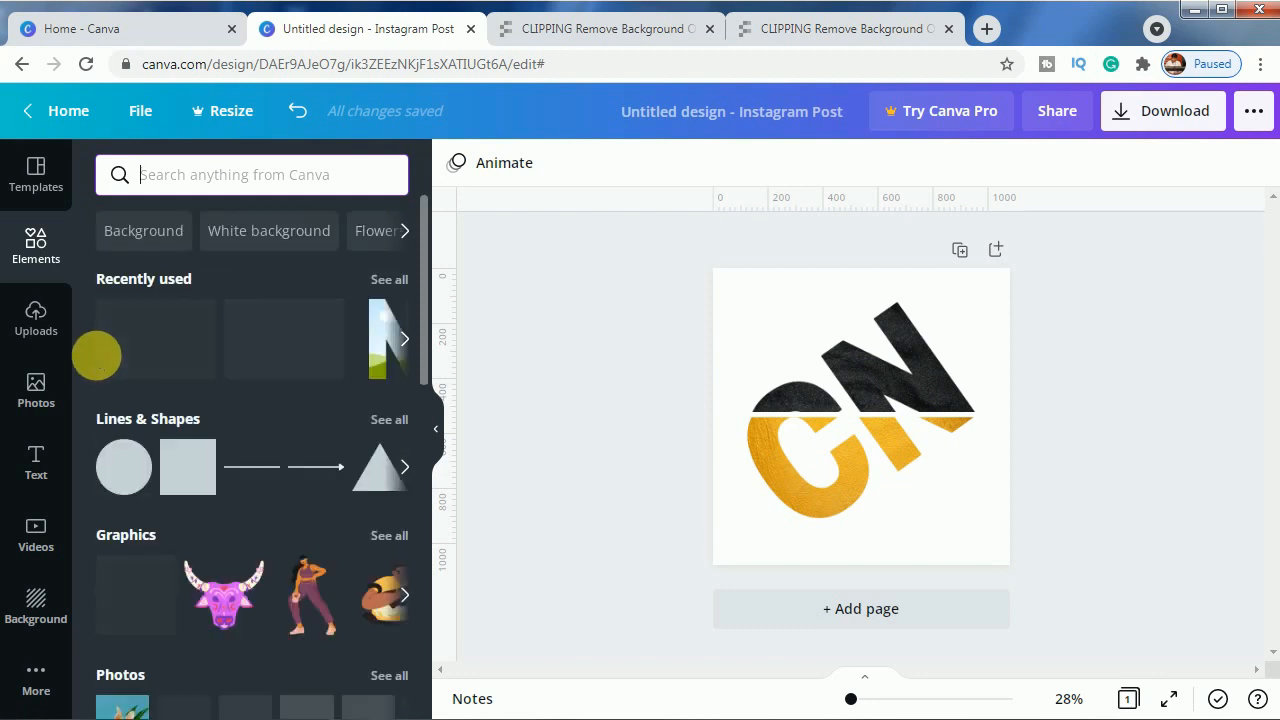
{"action": "left_click", "coordinate": [120, 468]}
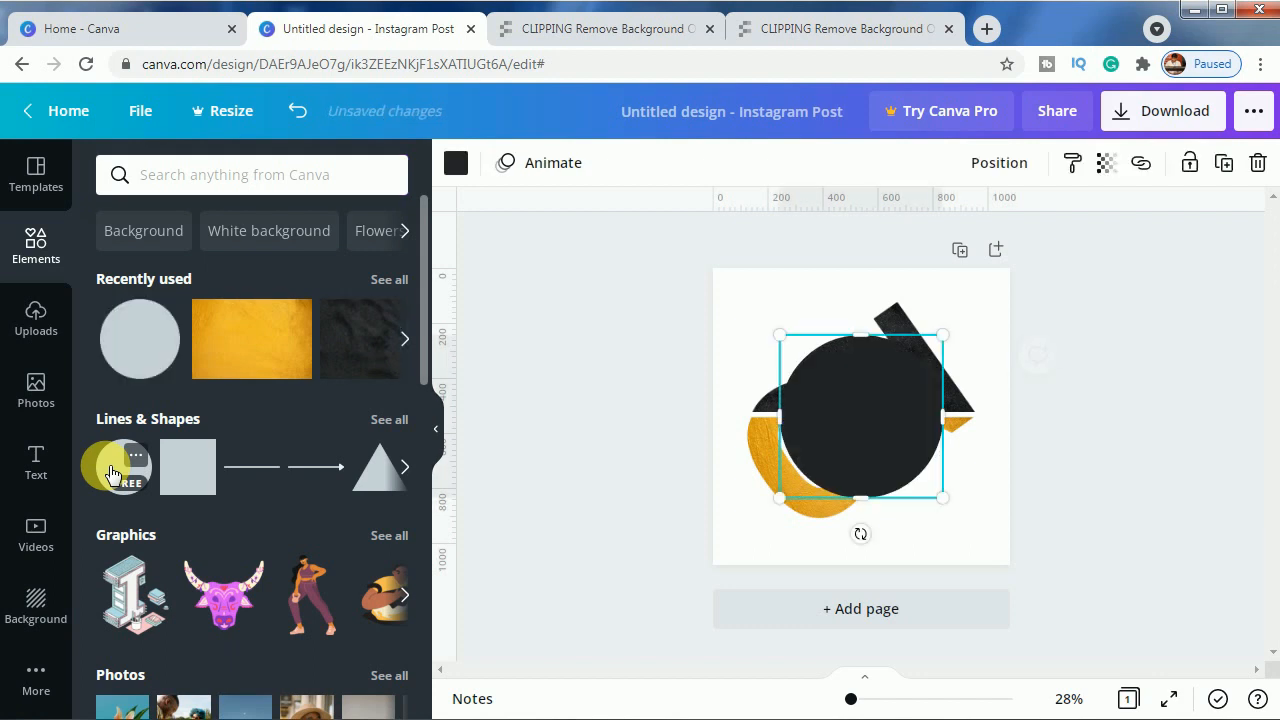
{"action": "left_click", "coordinate": [458, 168]}
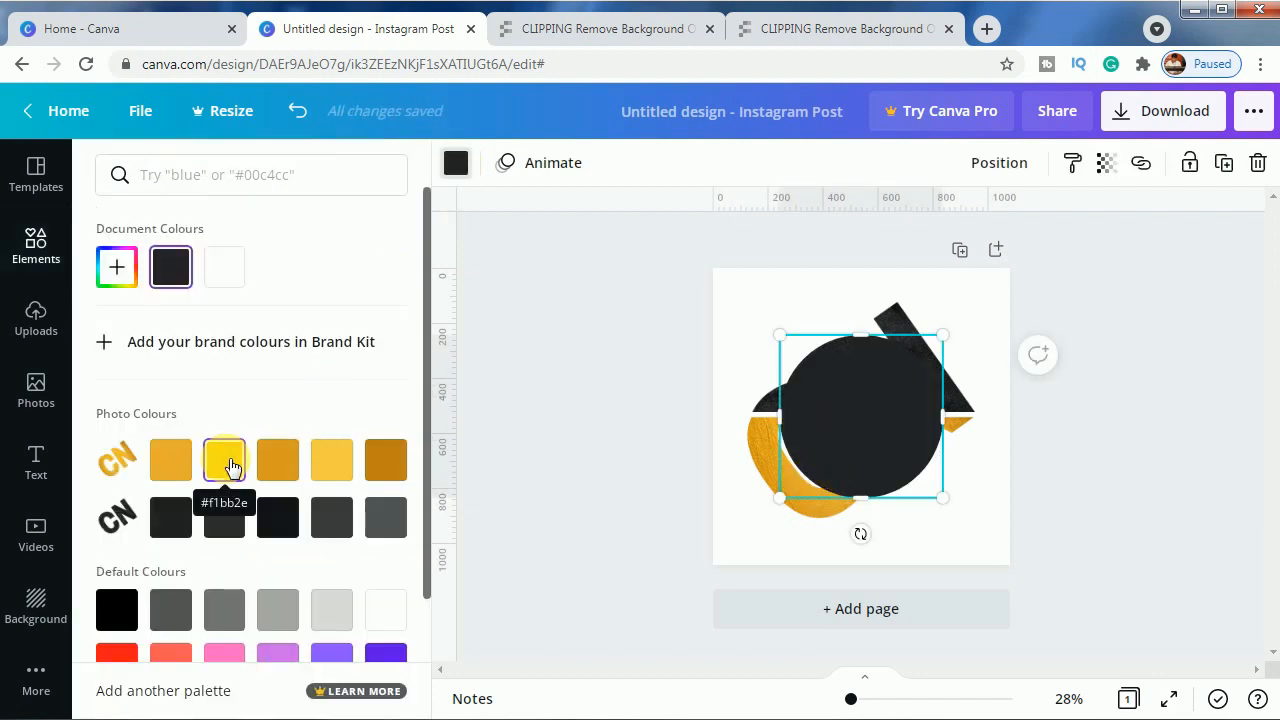
{"action": "left_click", "coordinate": [333, 462]}
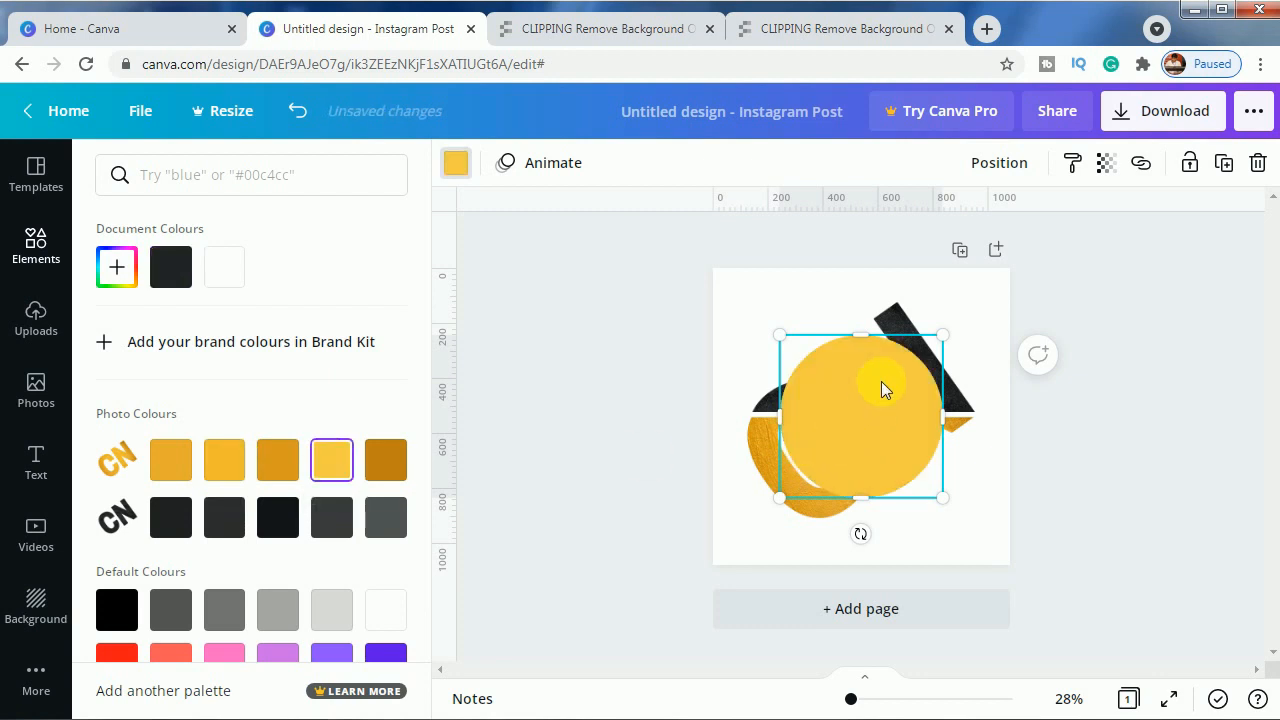
Flatten the gold circle into a thin sliver, stretch it slightly beyond the letters' width and place it along the cut
{"action": "left_click_drag", "start_coordinate": [870, 338], "coordinate": [860, 473]}
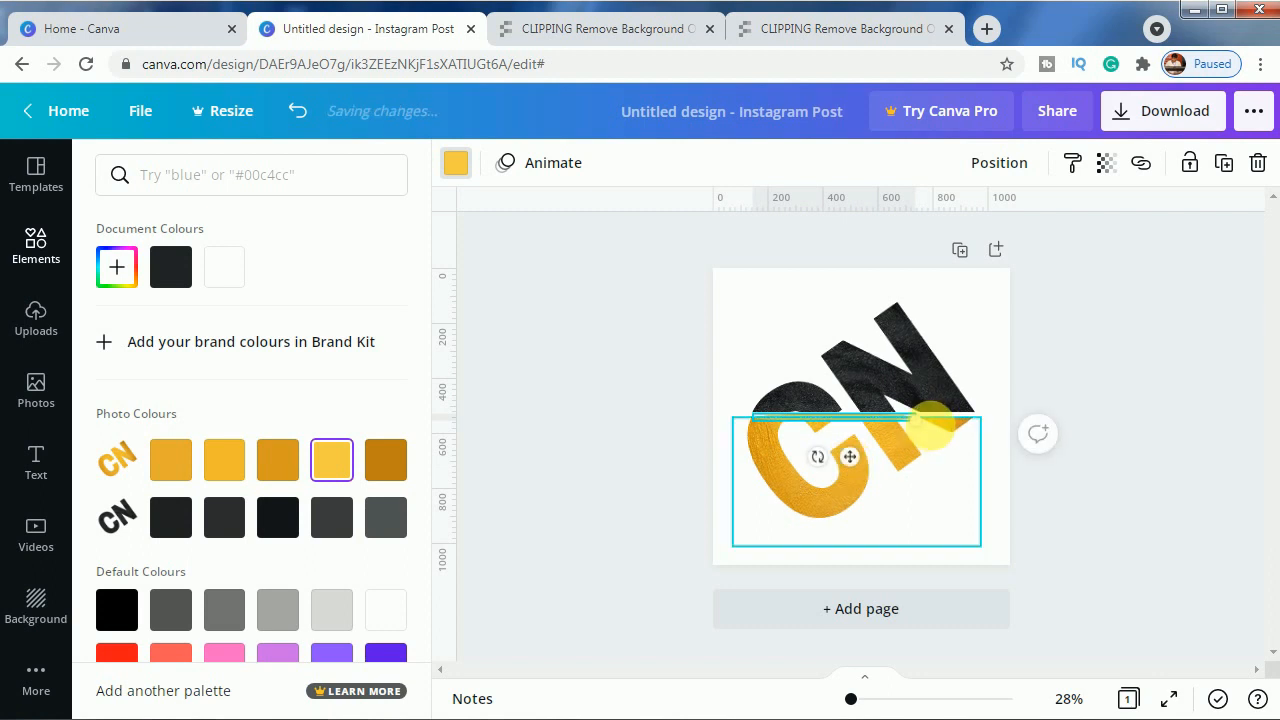
{"action": "left_click_drag", "start_coordinate": [929, 428], "coordinate": [990, 426]}
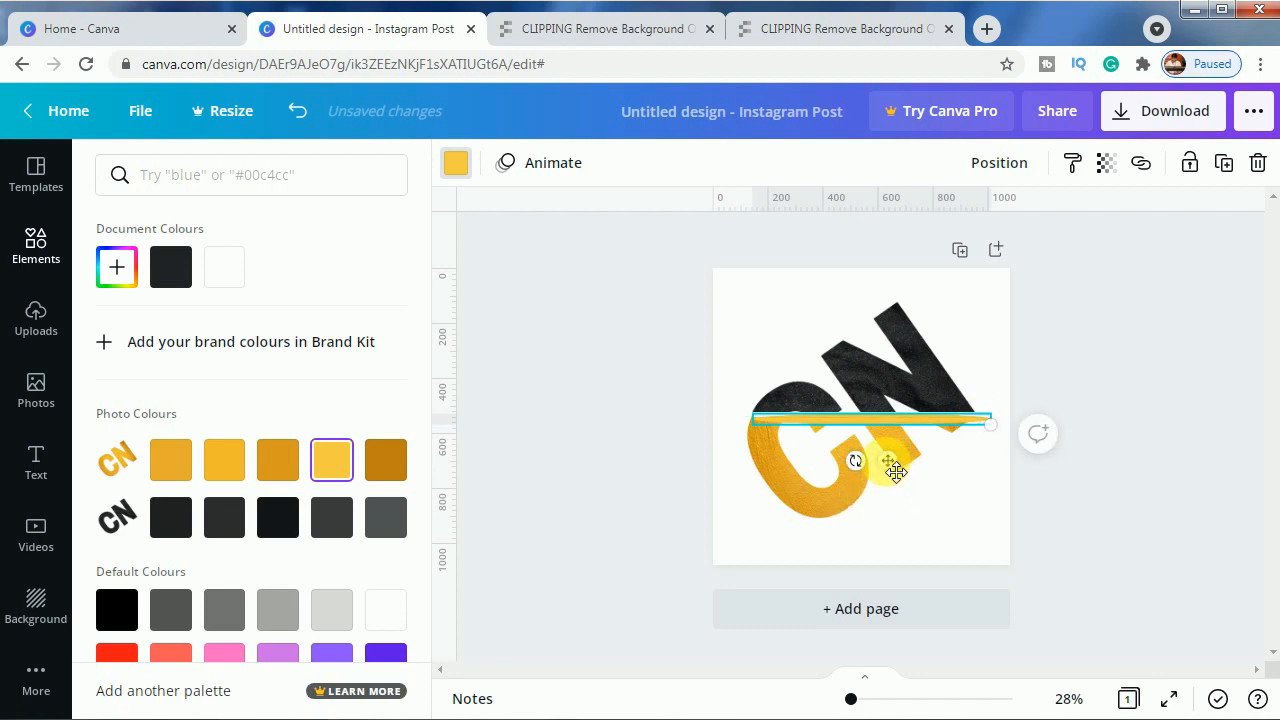
{"action": "left_click_drag", "start_coordinate": [896, 473], "coordinate": [893, 473]}
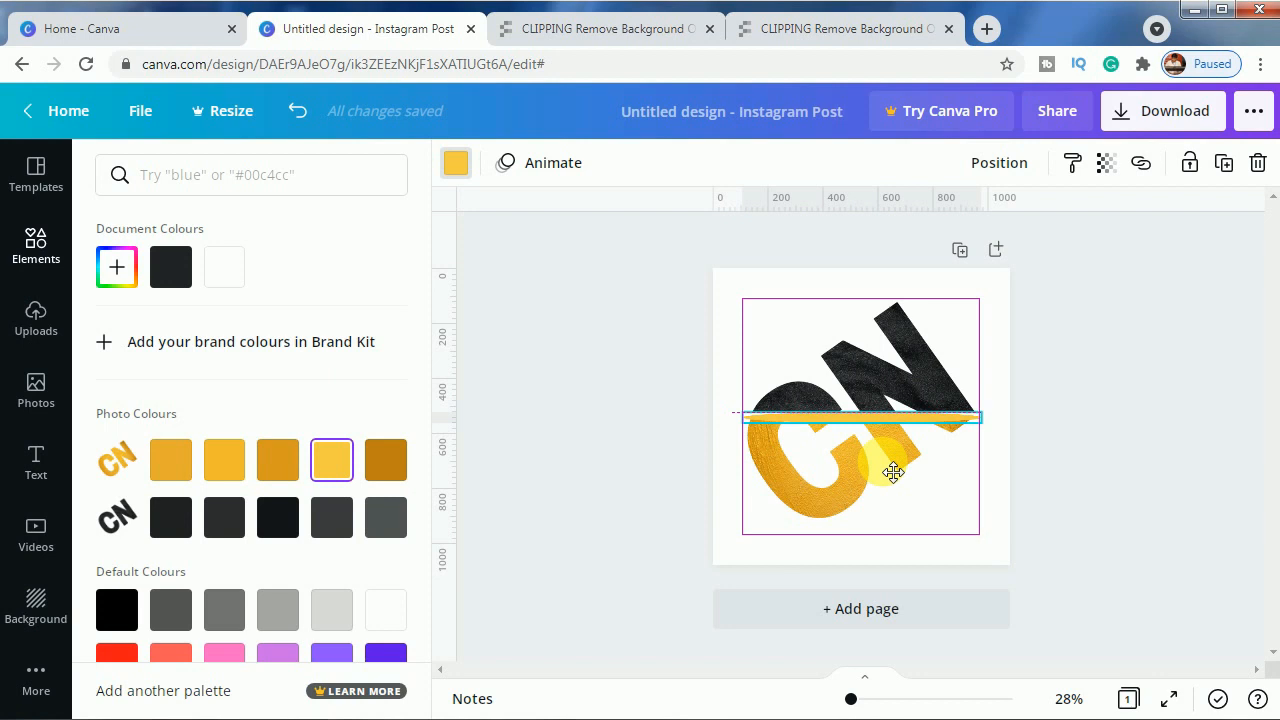
{"action": "left_click_drag", "start_coordinate": [893, 474], "coordinate": [892, 470]}
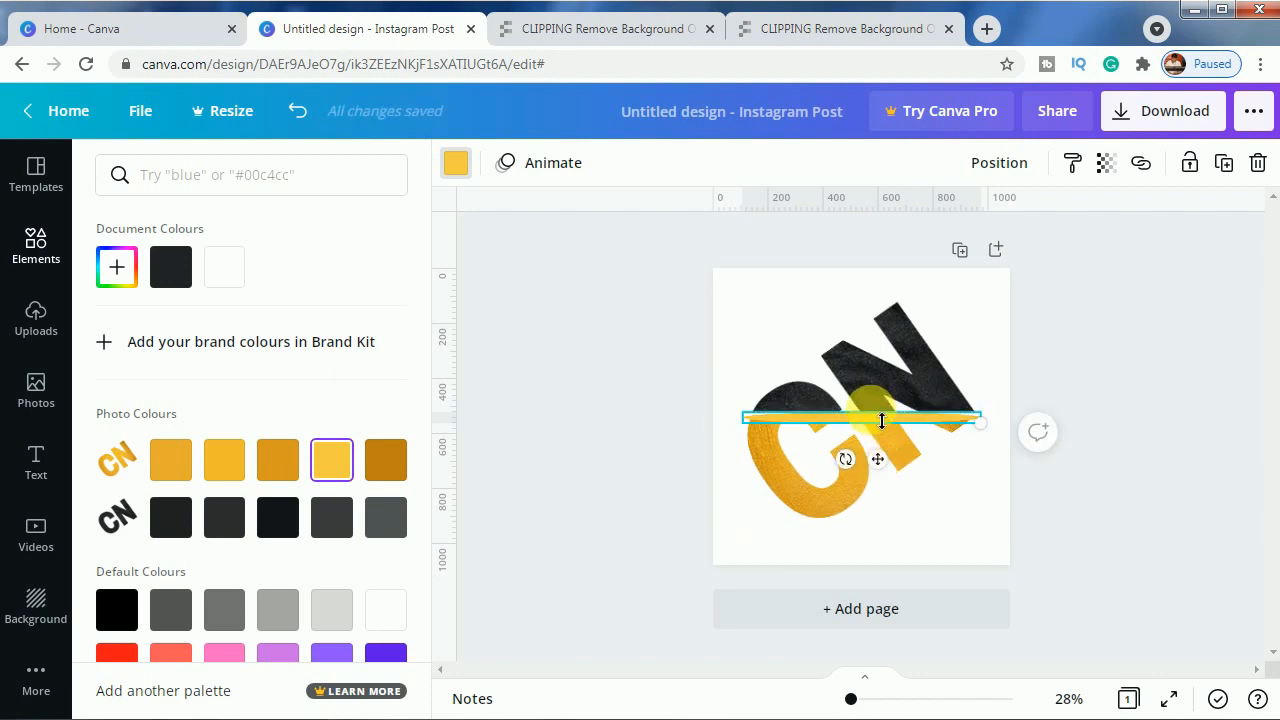
{"action": "left_click_drag", "start_coordinate": [881, 424], "coordinate": [881, 425]}
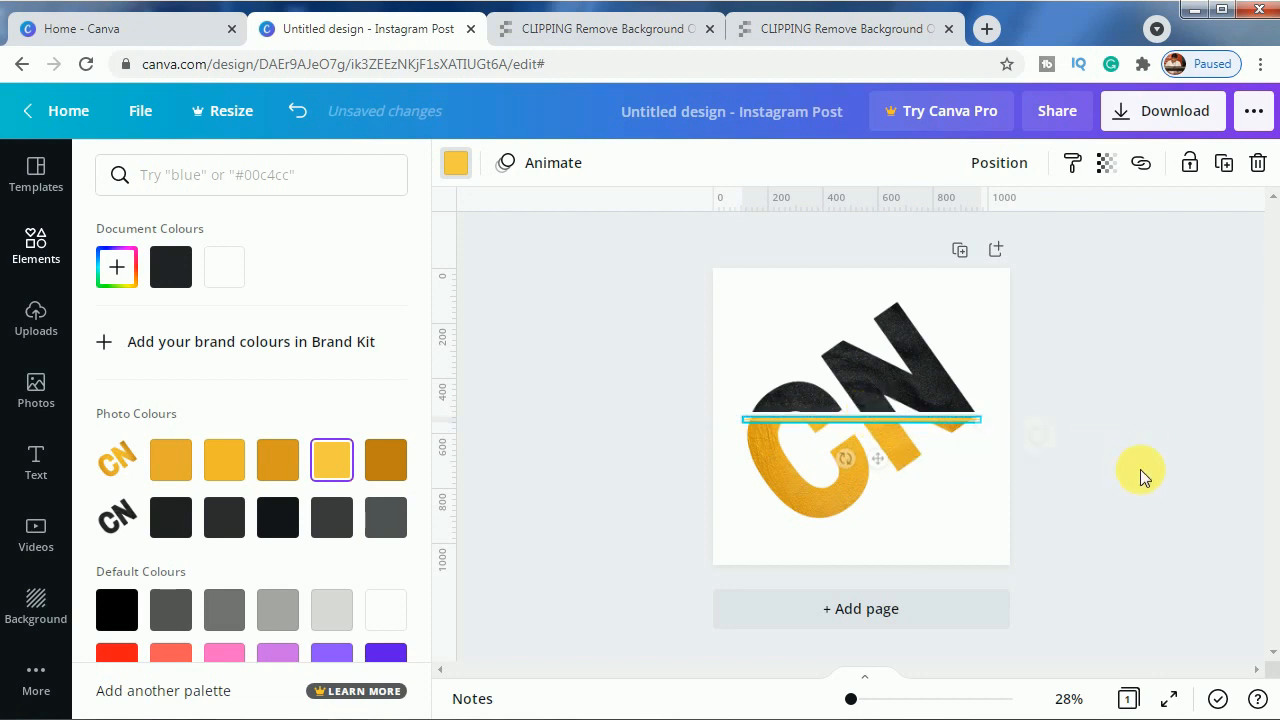
{"action": "left_click", "coordinate": [1137, 471]}
{"action": "left_click", "coordinate": [1102, 490]}
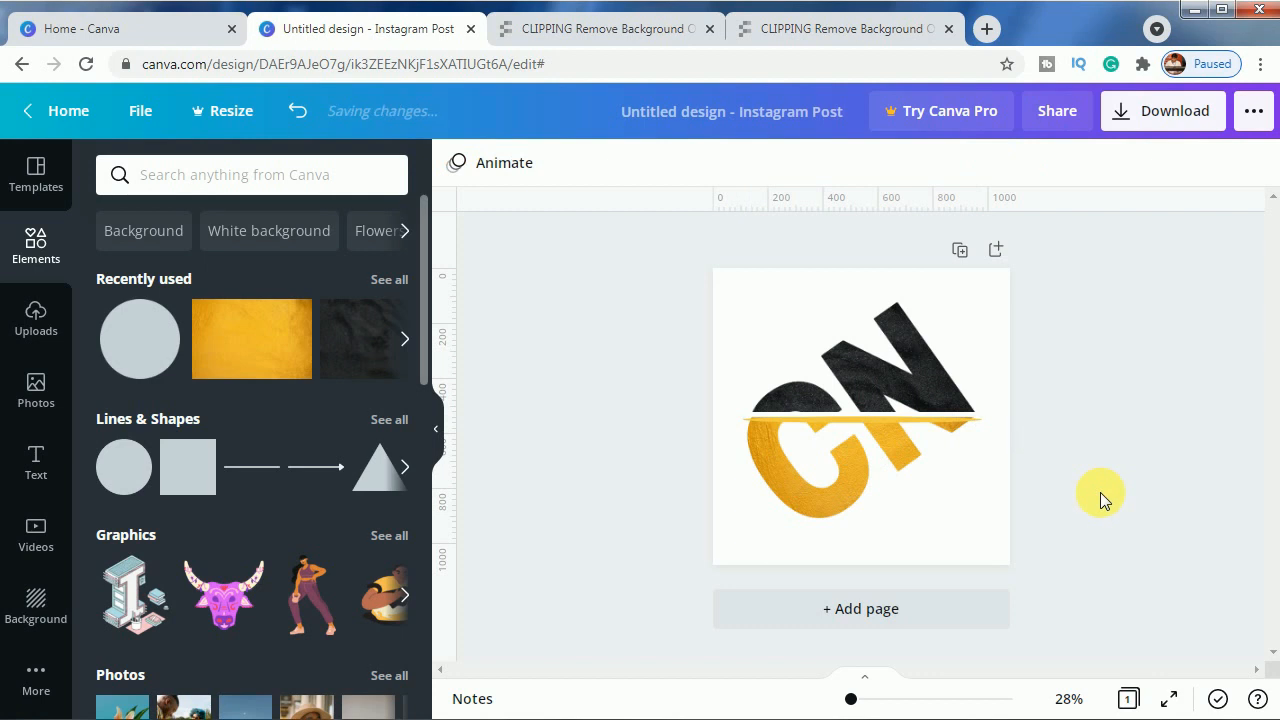
Nudge the gold sliver up so it sits on the top edge of the gold half
{"action": "left_click", "coordinate": [898, 414]}
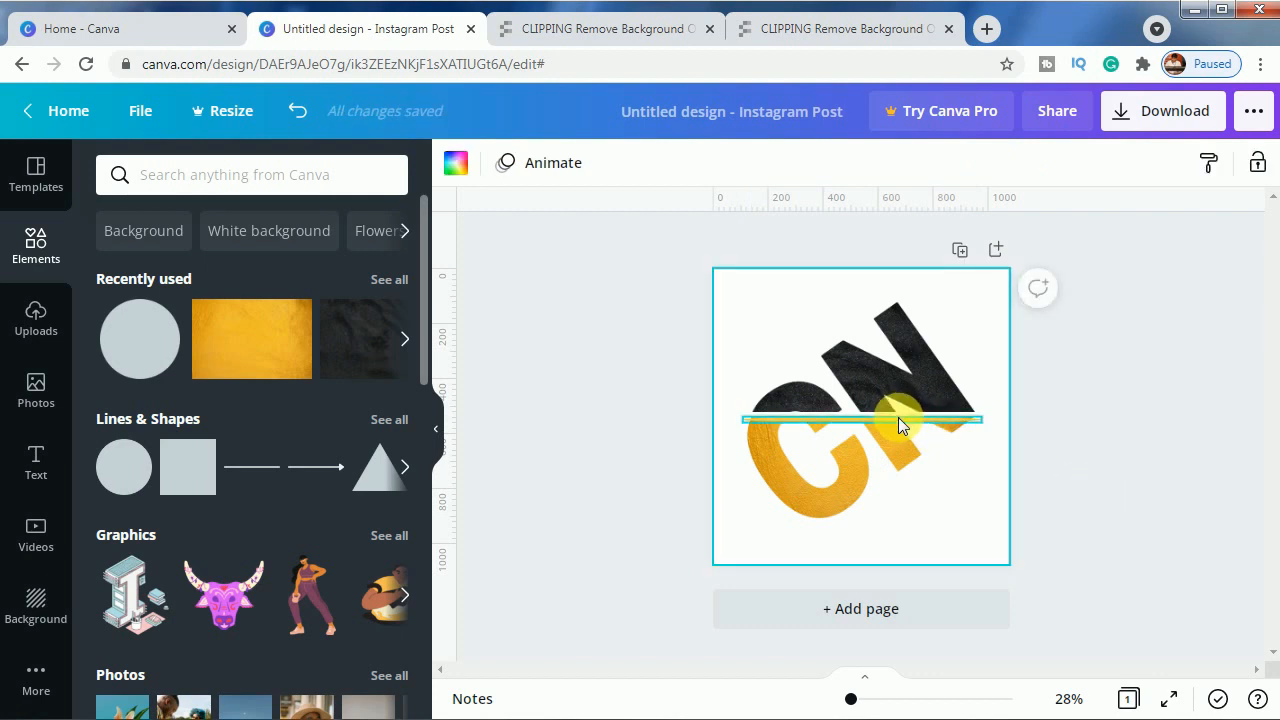
{"action": "left_click", "coordinate": [898, 418]}
{"action": "key", "text": "Up"}
{"action": "key", "text": "Up"}
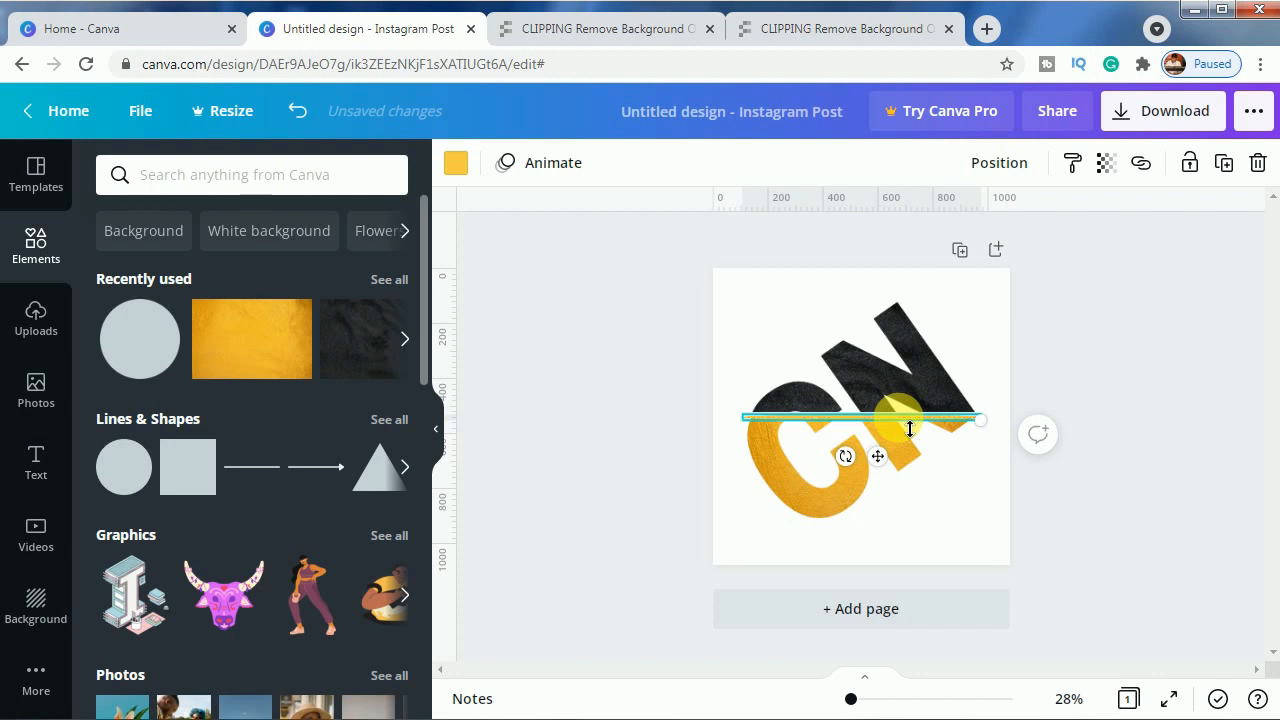
{"action": "left_click", "coordinate": [1127, 507]}
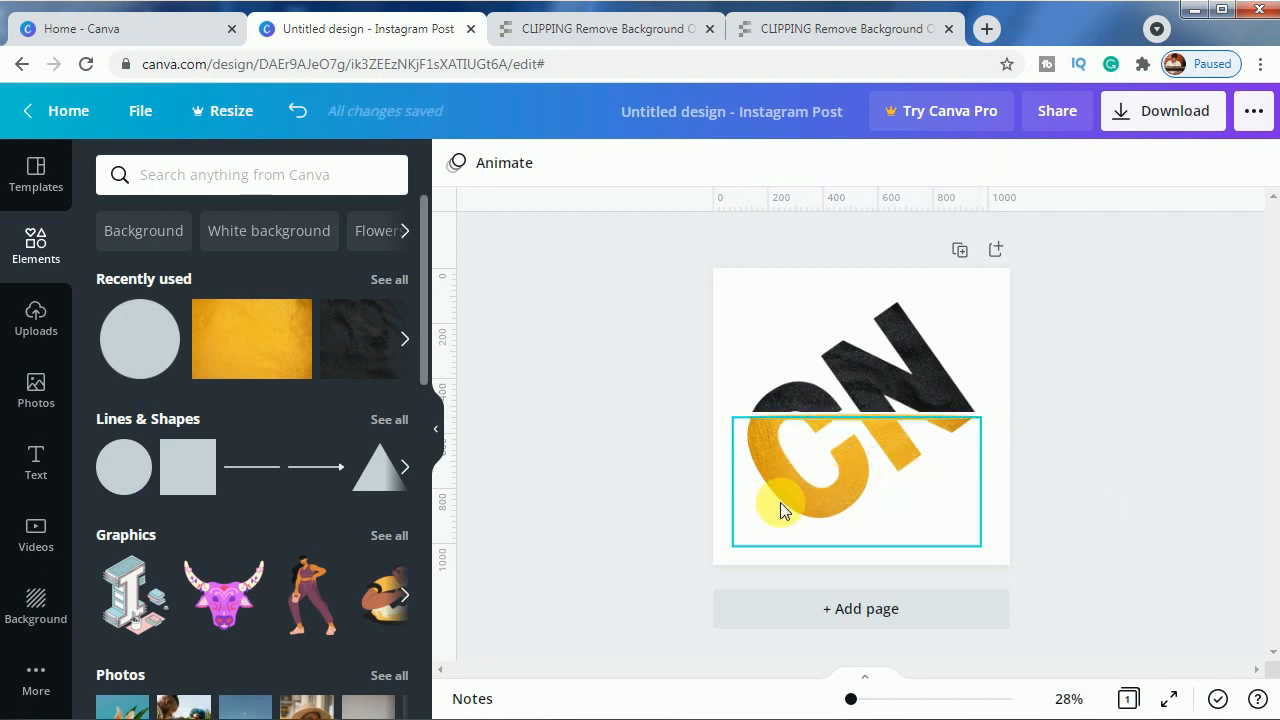
Duplicate the gold sliver, move the copy up to the black half's lower edge and recolour it near-black from the photo colours
{"action": "left_click", "coordinate": [762, 418]}
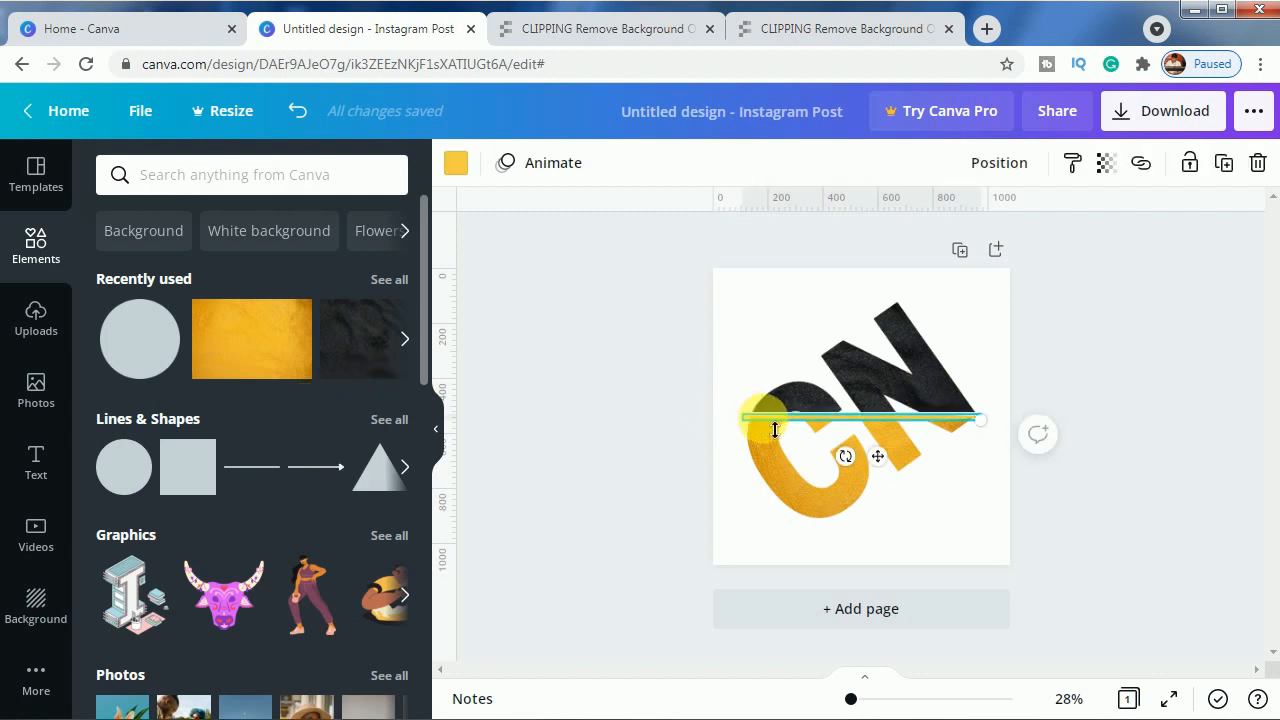
{"action": "left_click", "coordinate": [1223, 163]}
{"action": "left_click_drag", "start_coordinate": [889, 474], "coordinate": [886, 461]}
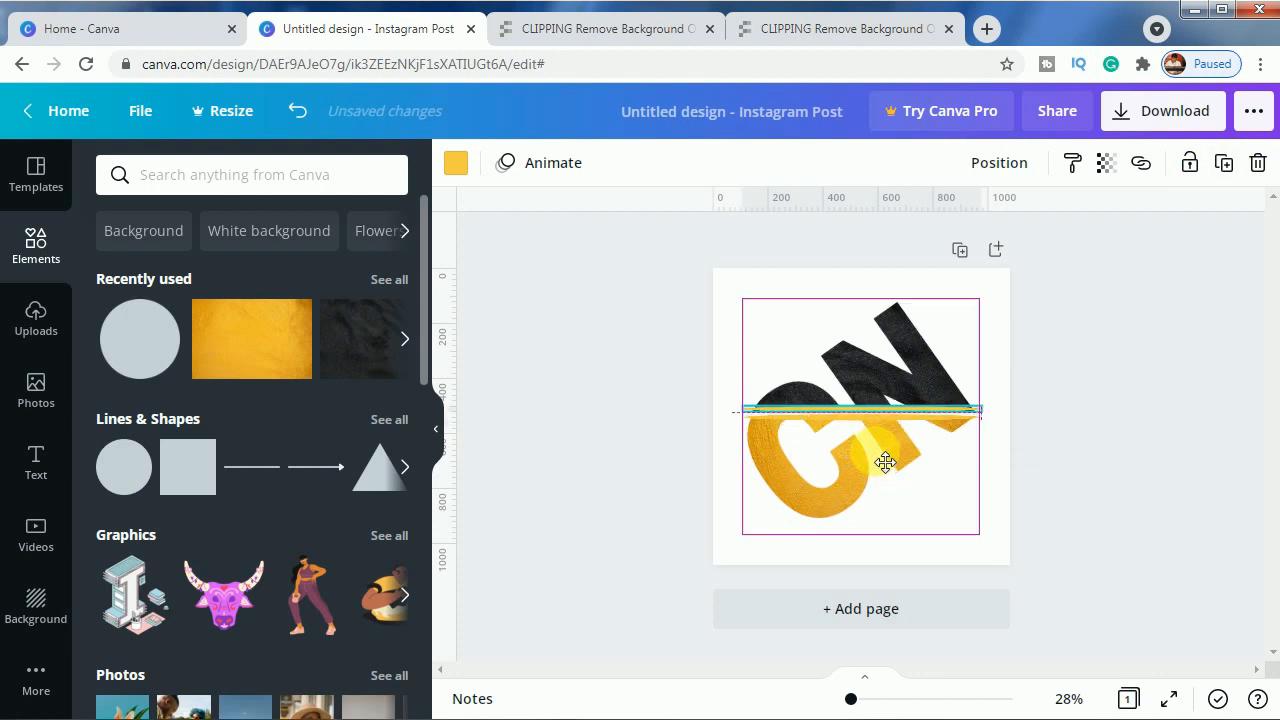
{"action": "left_click", "coordinate": [456, 162]}
{"action": "left_click", "coordinate": [277, 518]}
{"action": "left_click", "coordinate": [539, 529]}
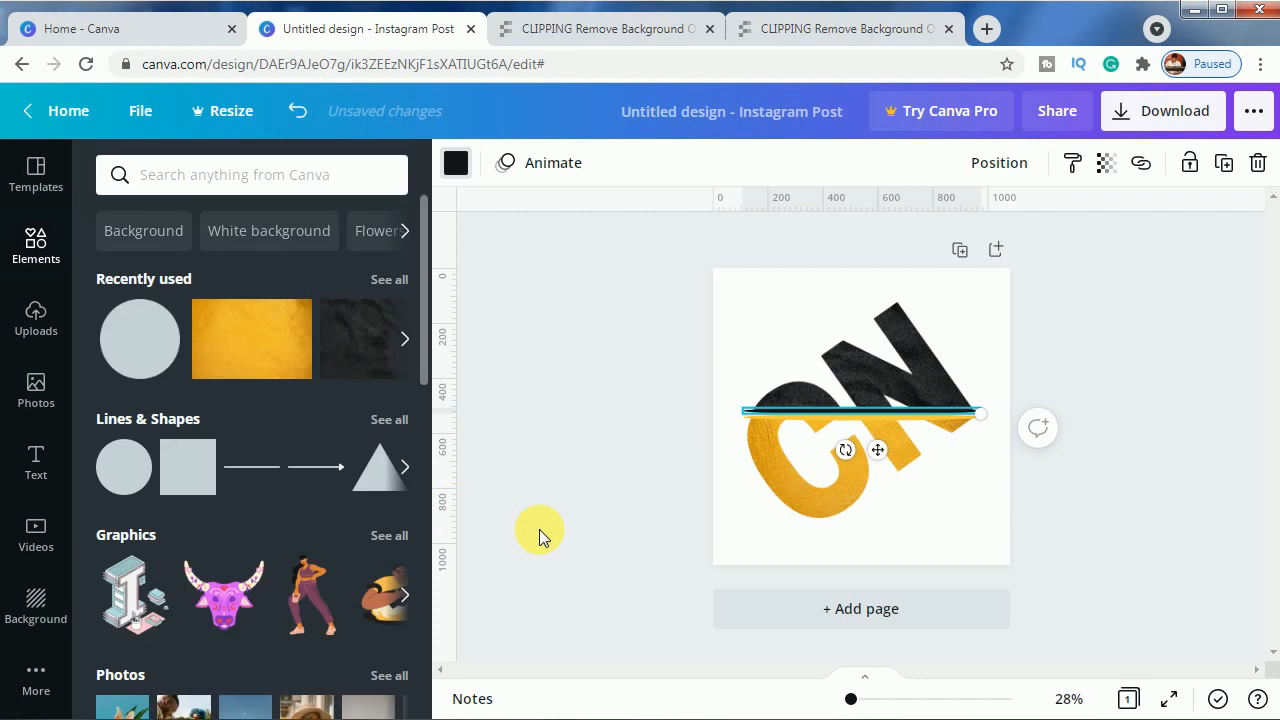
{"action": "left_click", "coordinate": [570, 529]}
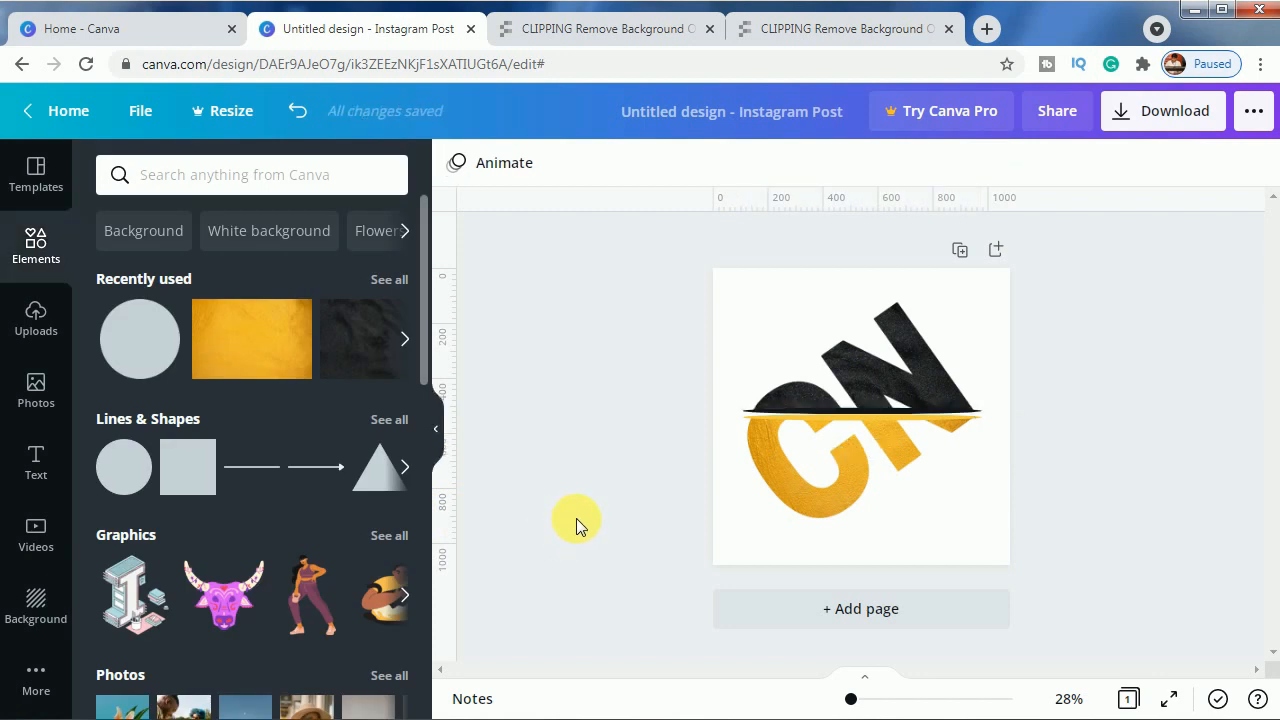
Rotate all logo pieces together clockwise until the CN letters stand upright, with the cut running diagonally
{"action": "left_click", "coordinate": [792, 494]}
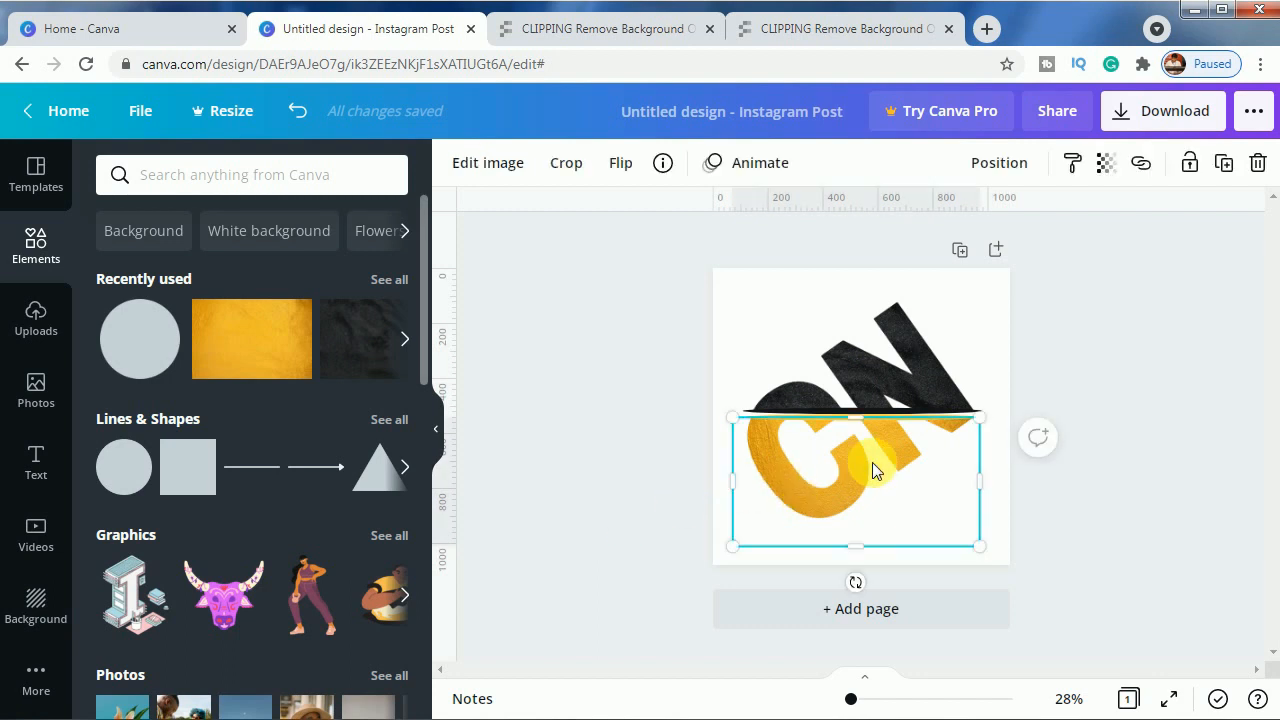
{"action": "key", "text": "ctrl+a"}
{"action": "left_click_drag", "start_coordinate": [858, 582], "coordinate": [786, 560]}
{"action": "left_click", "coordinate": [1094, 505]}
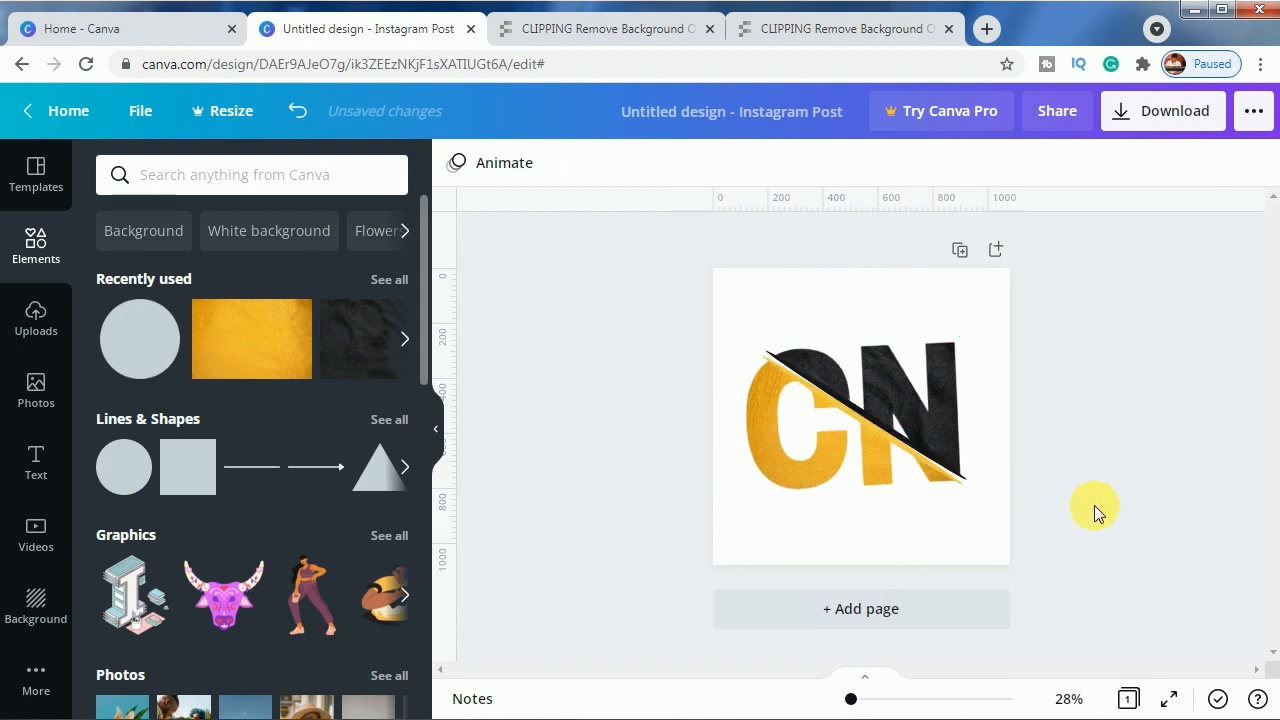
{"action": "left_click", "coordinate": [803, 449]}
{"action": "key", "text": "ctrl+a"}
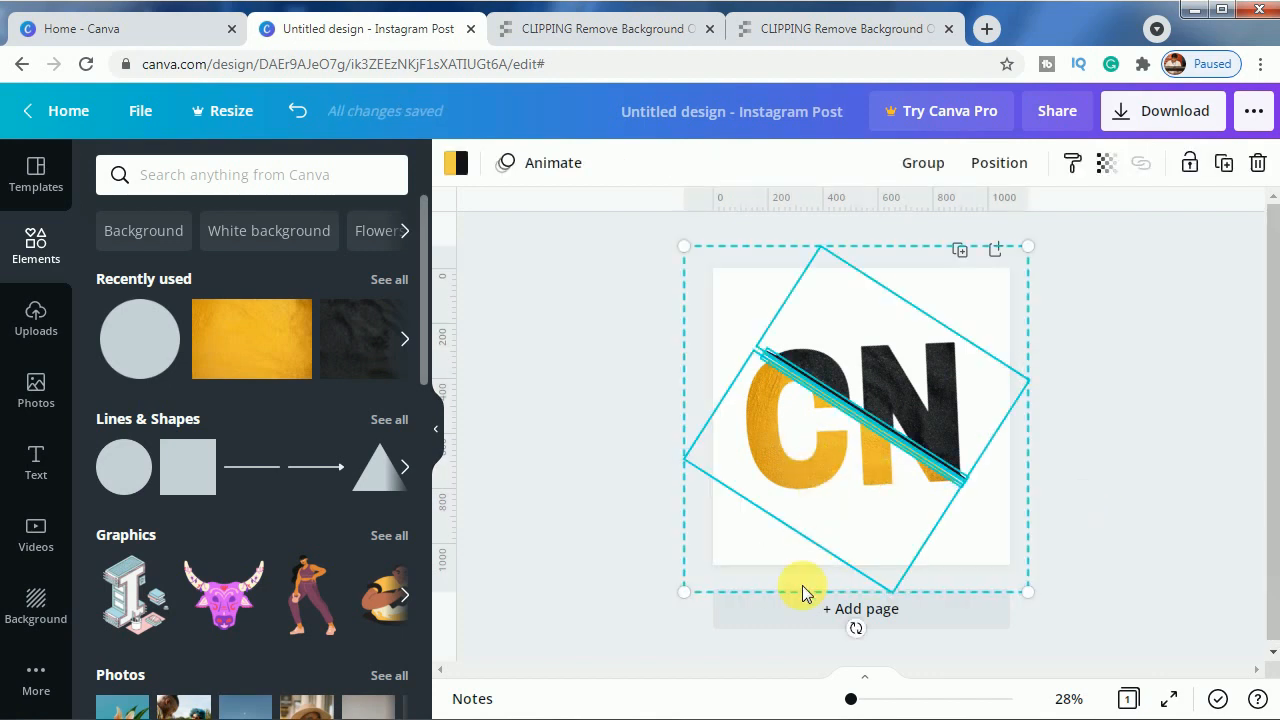
{"action": "left_click_drag", "start_coordinate": [856, 628], "coordinate": [864, 632]}
{"action": "left_click", "coordinate": [1130, 543]}
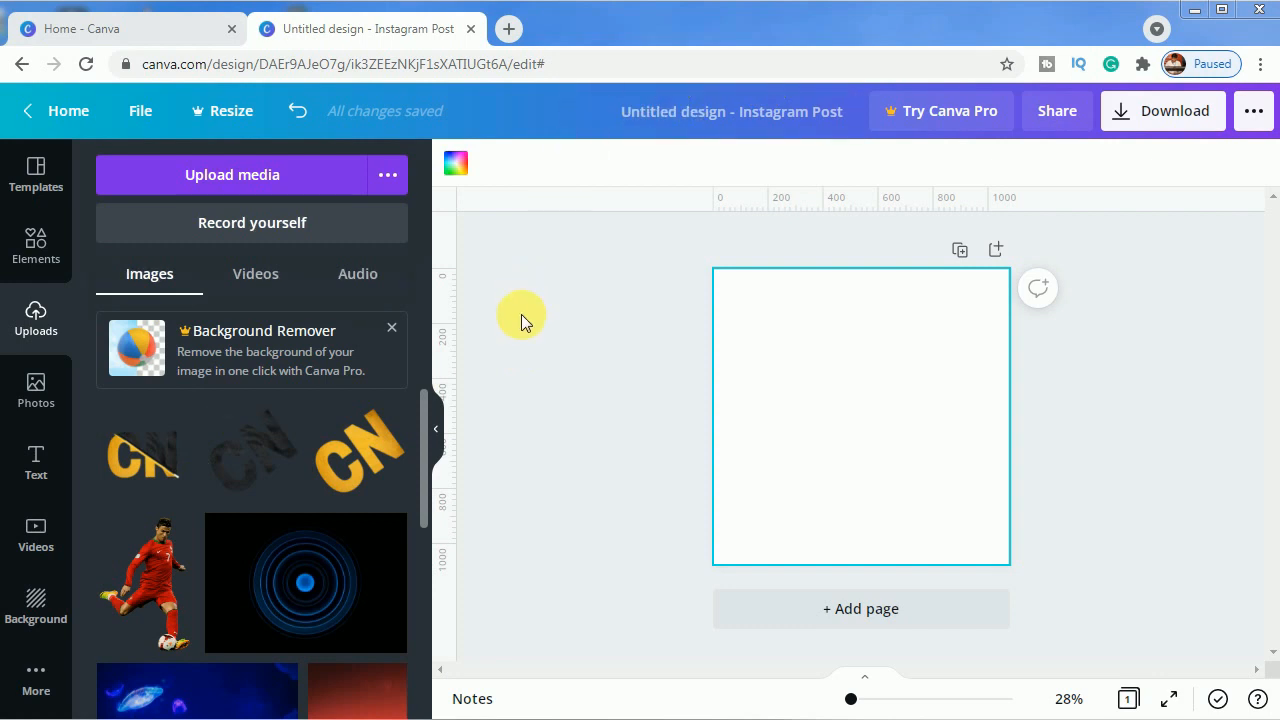
Add the uploaded cutout of the combined black and gold CN logo to the blank page and enlarge it to dominate the page
{"action": "left_click", "coordinate": [150, 460]}
{"action": "left_click_drag", "start_coordinate": [769, 510], "coordinate": [714, 560]}
{"action": "left_click_drag", "start_coordinate": [953, 325], "coordinate": [1051, 257]}
{"action": "mouse_move", "coordinate": [937, 372]}
{"action": "left_mouse_down"}
{"action": "mouse_move", "coordinate": [914, 380]}
{"action": "mouse_move", "coordinate": [933, 396]}
{"action": "left_mouse_up"}
Crop the empty margins on all four sides of the combined CN logo image
{"action": "left_click_drag", "start_coordinate": [860, 268], "coordinate": [866, 327]}
{"action": "left_click_drag", "start_coordinate": [709, 433], "coordinate": [724, 443]}
{"action": "left_click_drag", "start_coordinate": [1009, 440], "coordinate": [979, 451]}
{"action": "left_click_drag", "start_coordinate": [869, 576], "coordinate": [877, 528]}
{"action": "left_click", "coordinate": [574, 297]}
Give the combined CN logo image a Curved shadow effect
{"action": "left_click", "coordinate": [826, 440]}
{"action": "left_click", "coordinate": [489, 164]}
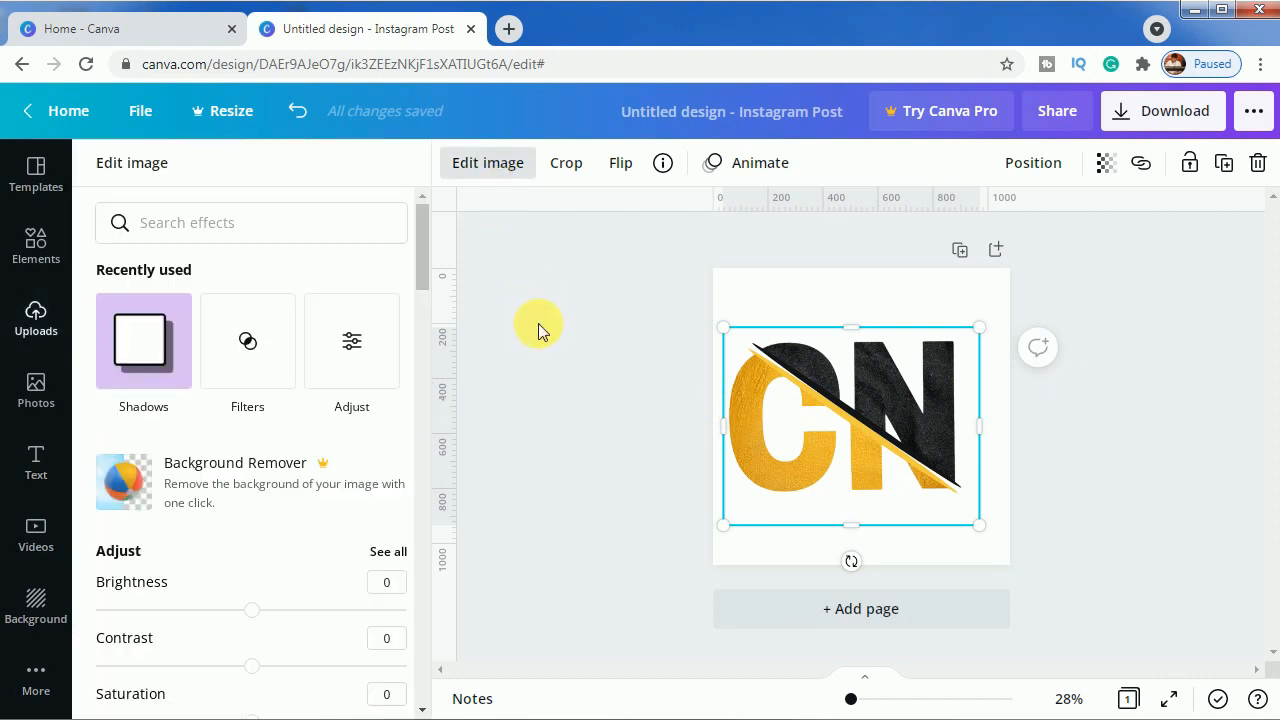
{"action": "left_click", "coordinate": [148, 368]}
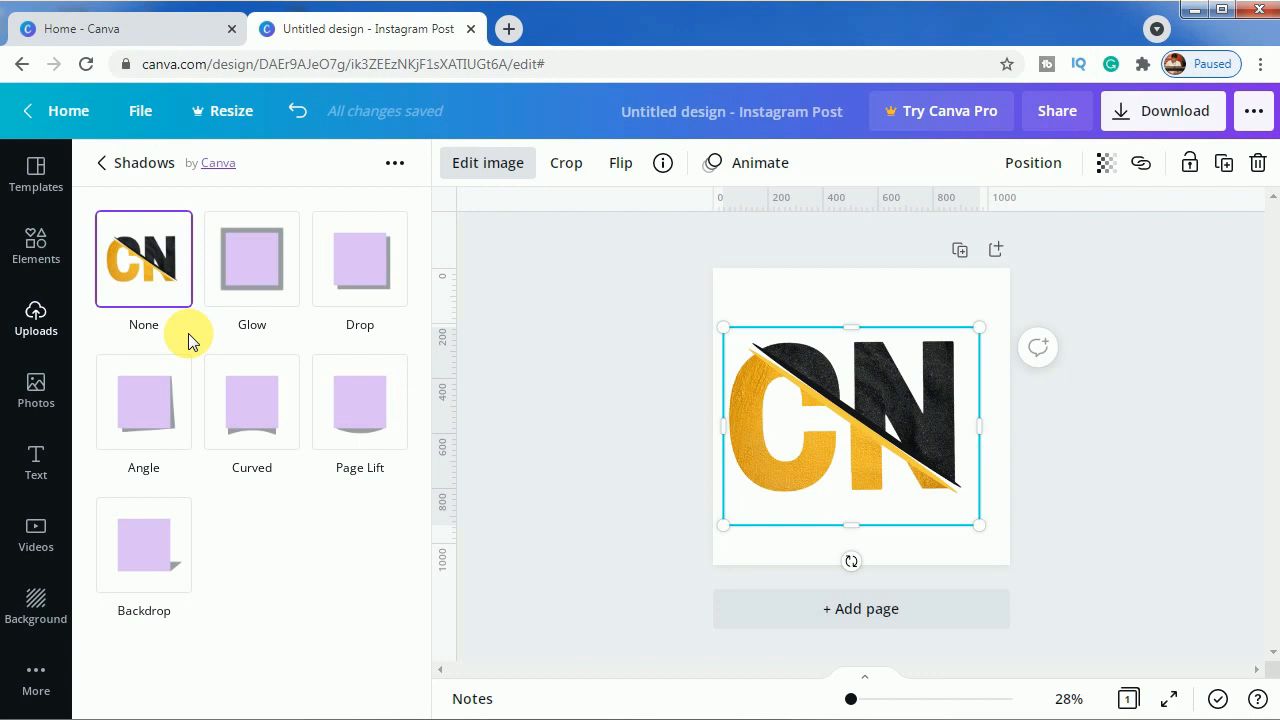
{"action": "left_click", "coordinate": [265, 408]}
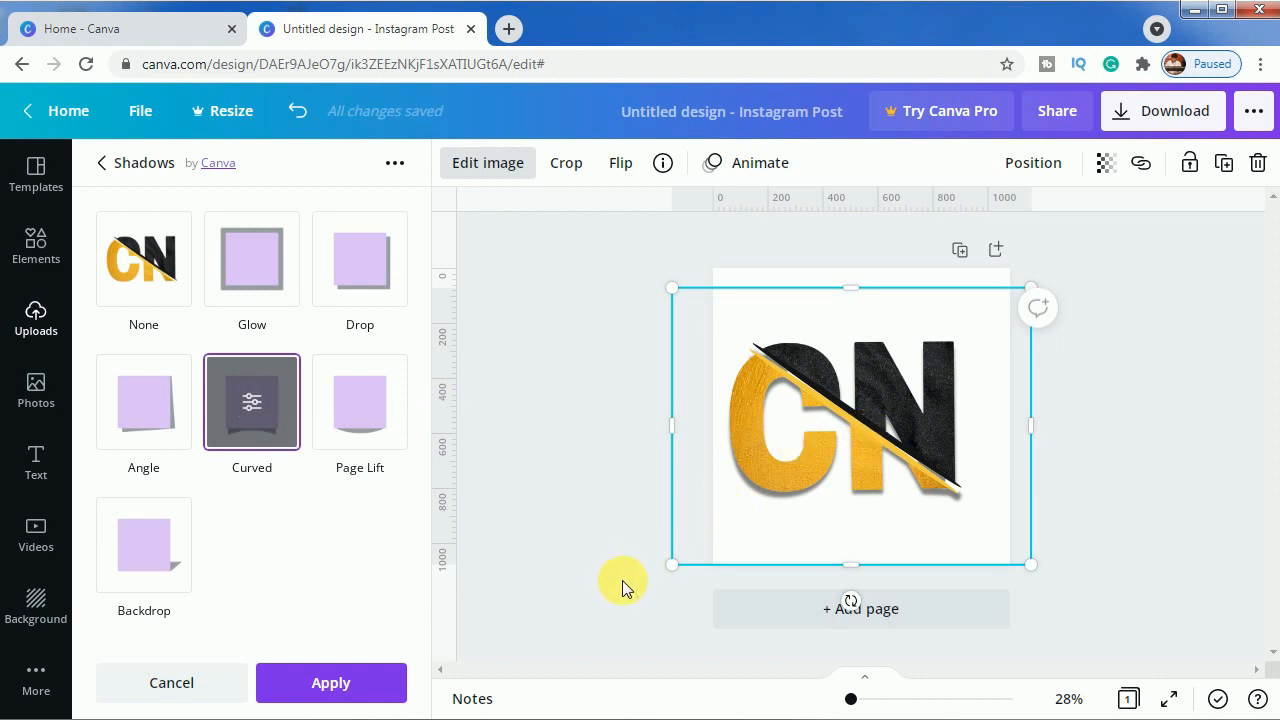
{"action": "left_click", "coordinate": [542, 586]}
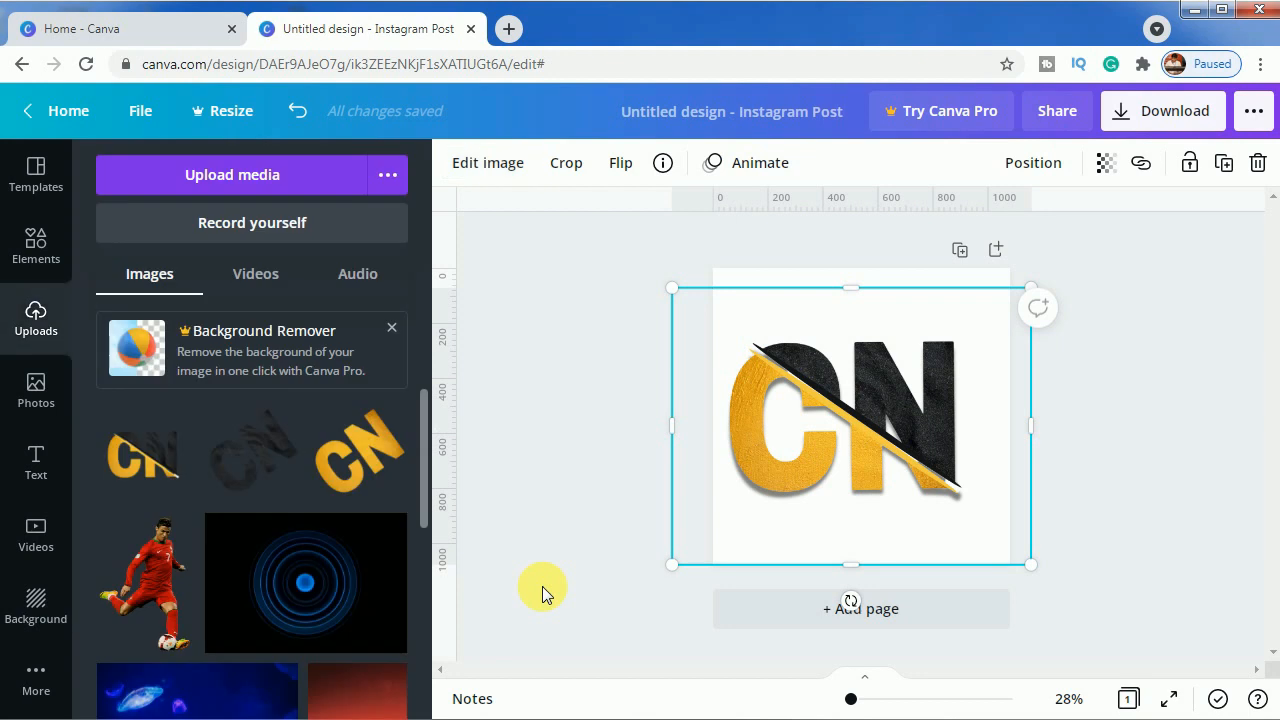
Align the combined CN logo image to the middle and centre of the page
{"action": "left_click", "coordinate": [579, 541]}
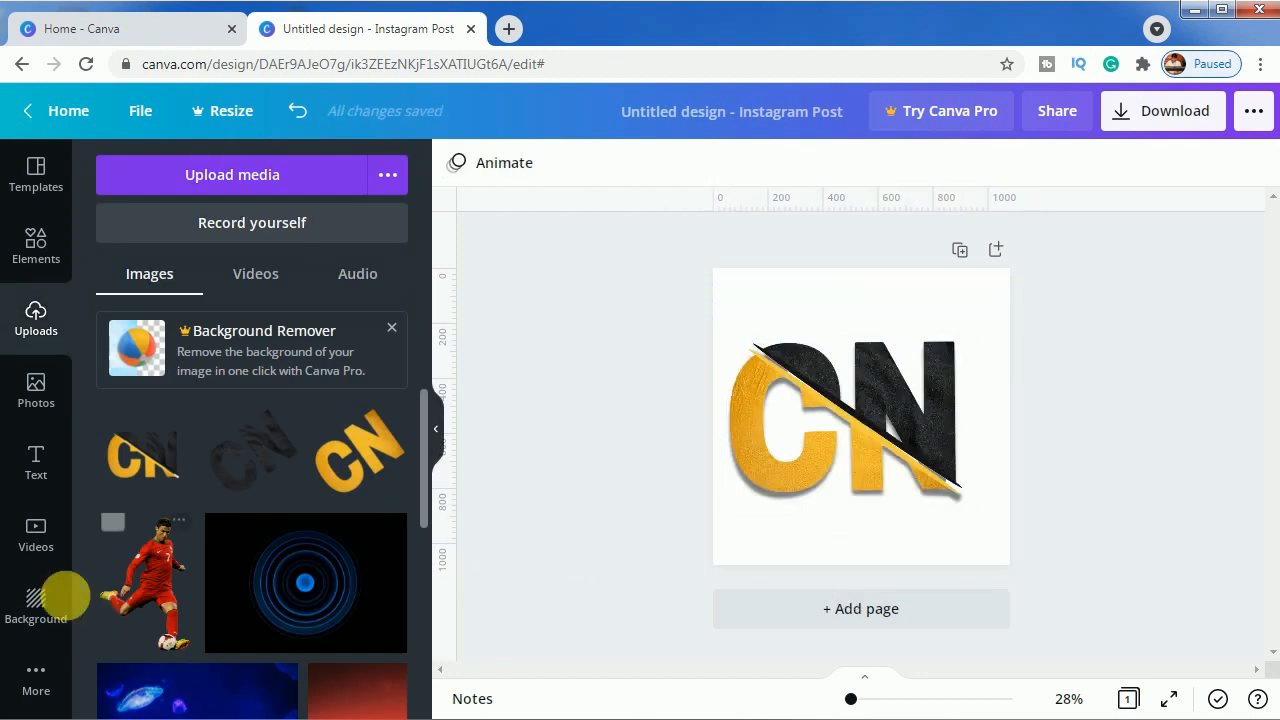
{"action": "left_click", "coordinate": [759, 454]}
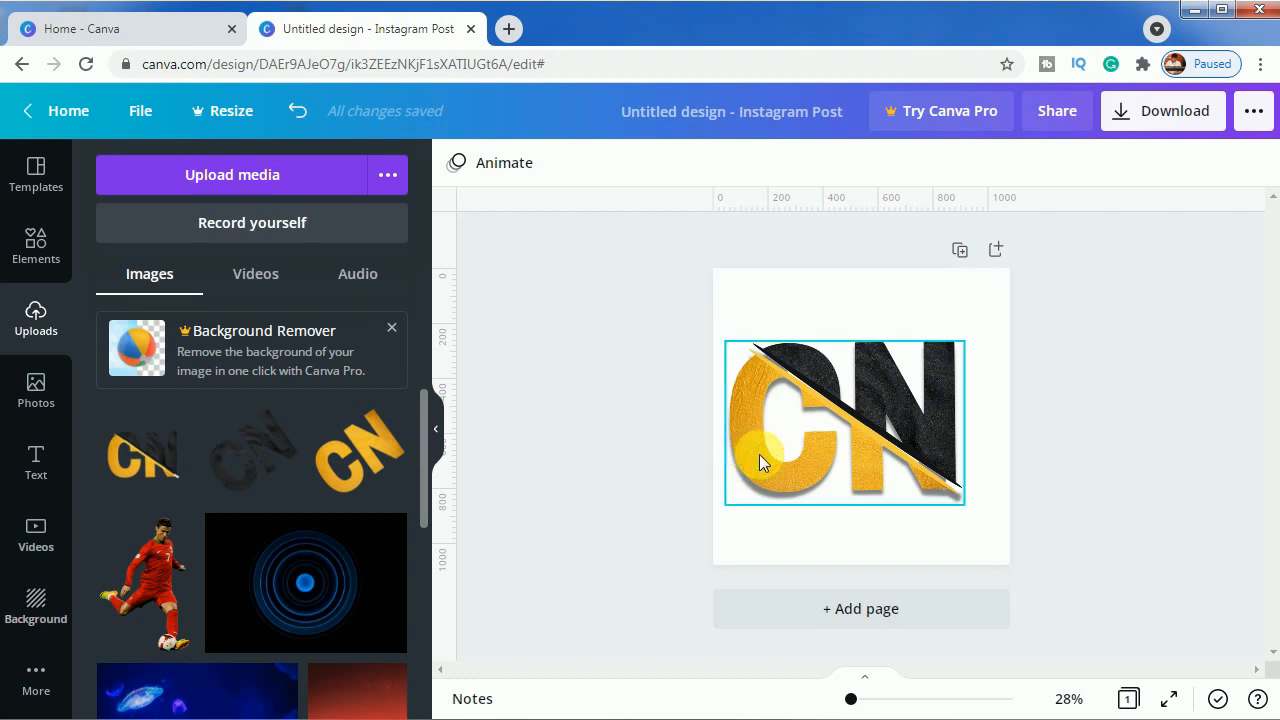
{"action": "left_click", "coordinate": [1052, 162]}
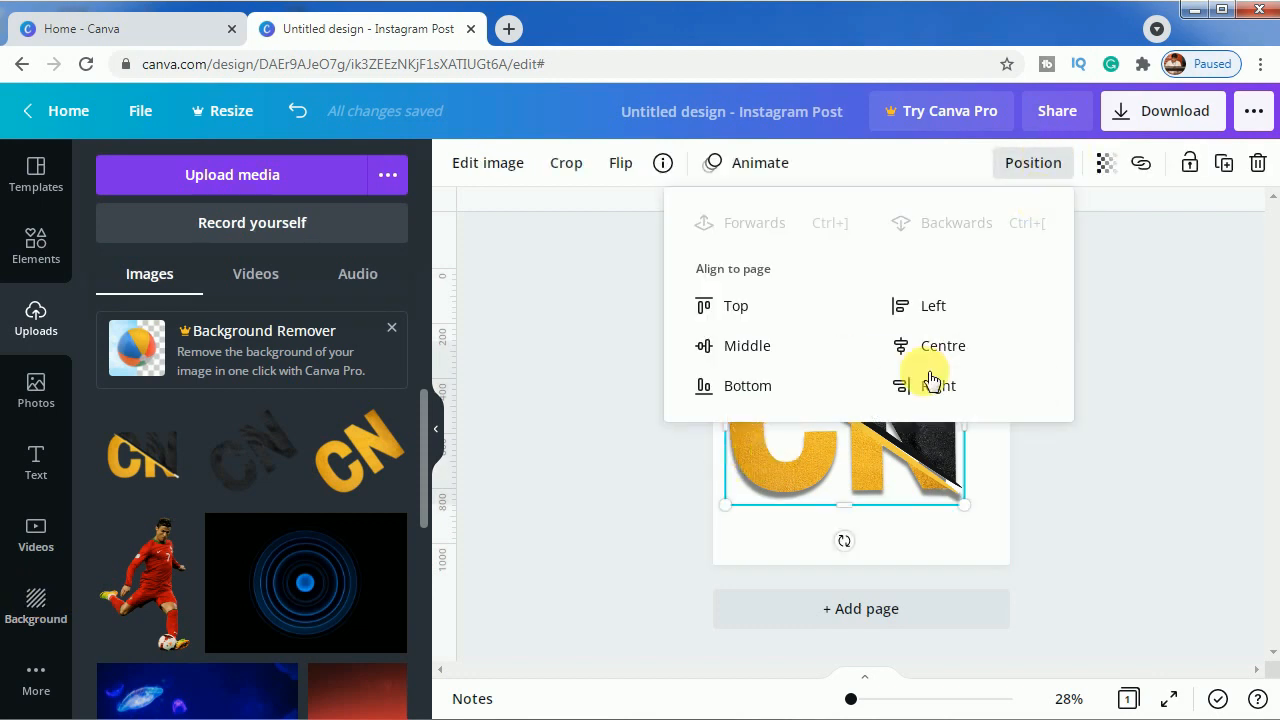
{"action": "left_click", "coordinate": [768, 346]}
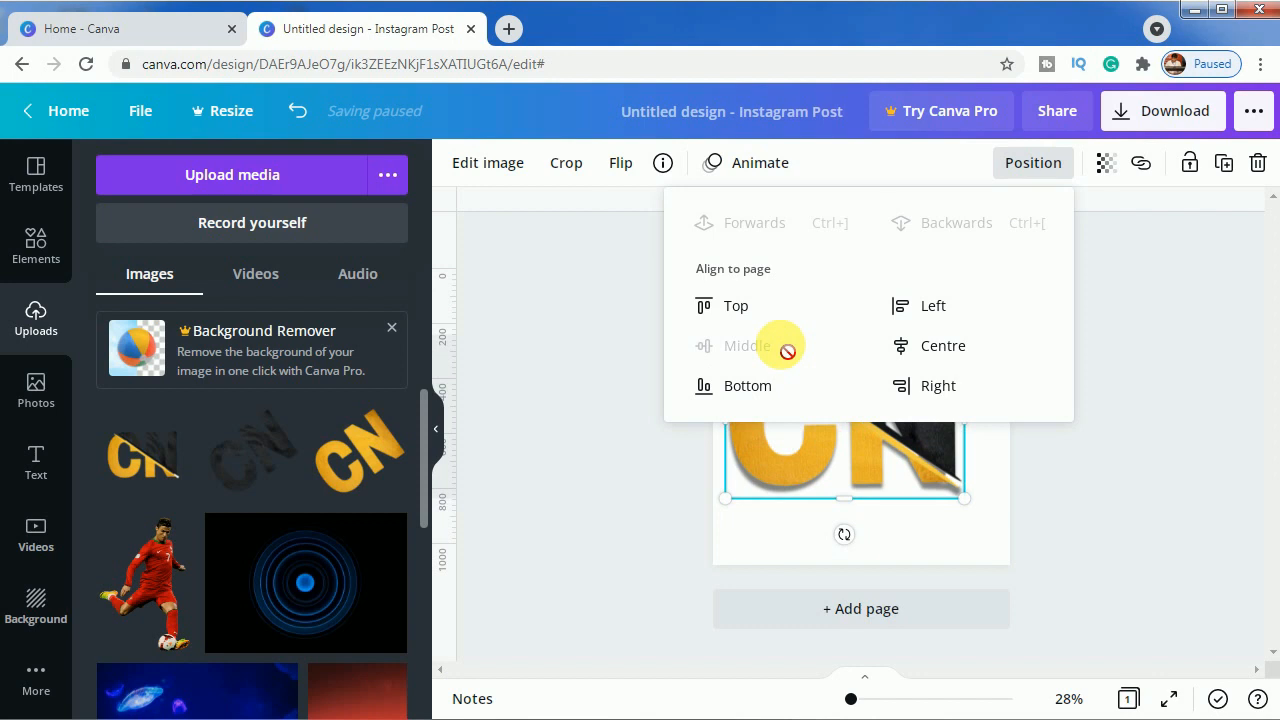
{"action": "left_click", "coordinate": [960, 343]}
{"action": "left_click", "coordinate": [1100, 485]}
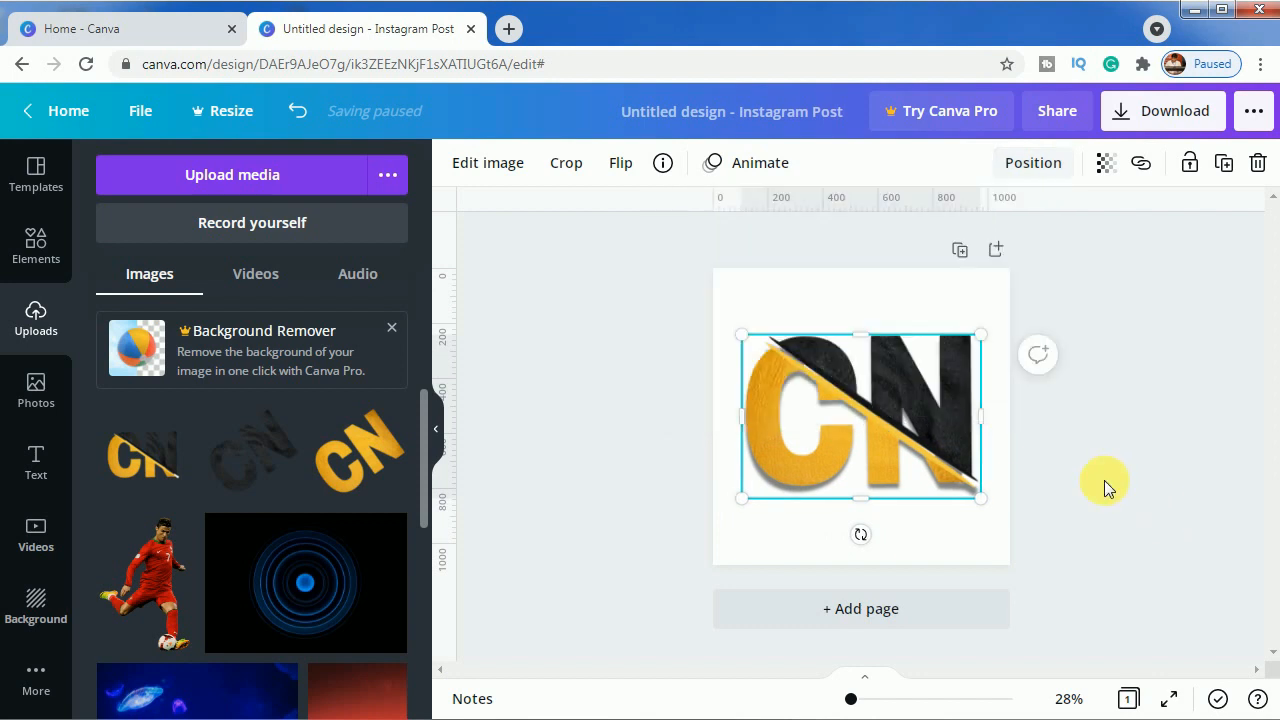
{"action": "left_click", "coordinate": [1104, 484]}
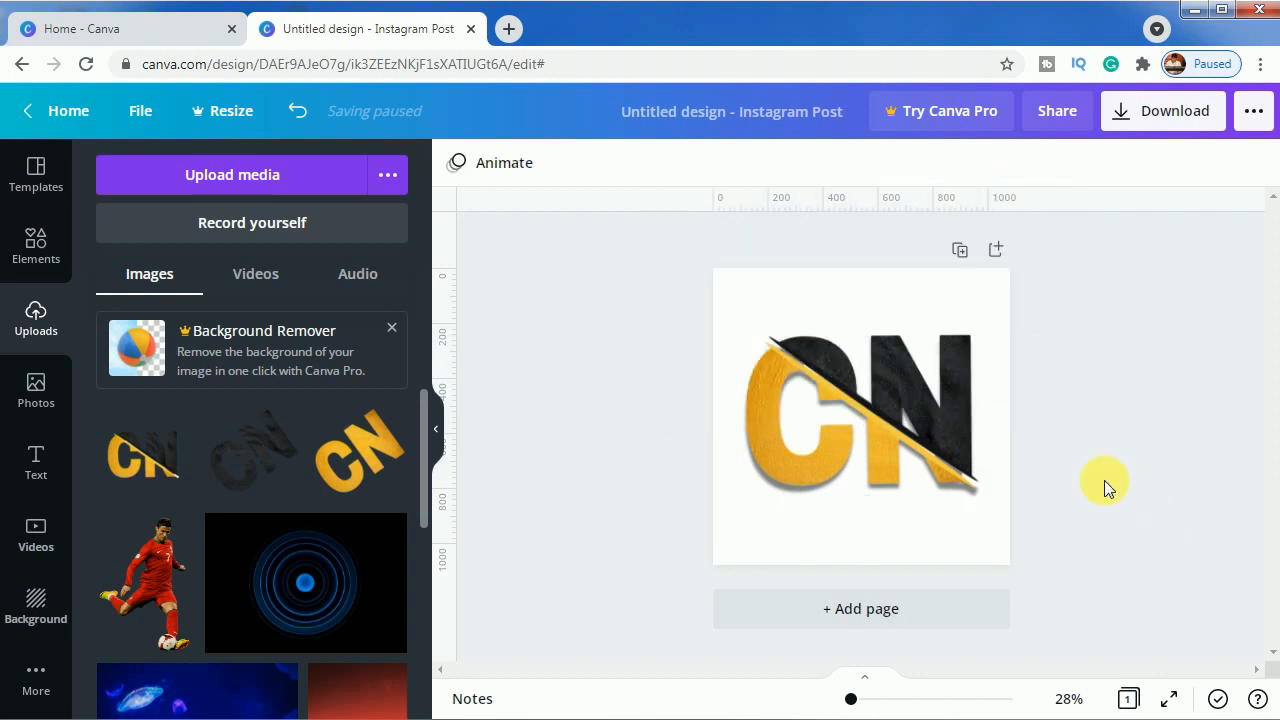
Apply the free Snow Covered Trees photo as the page background
{"action": "left_click", "coordinate": [36, 600]}
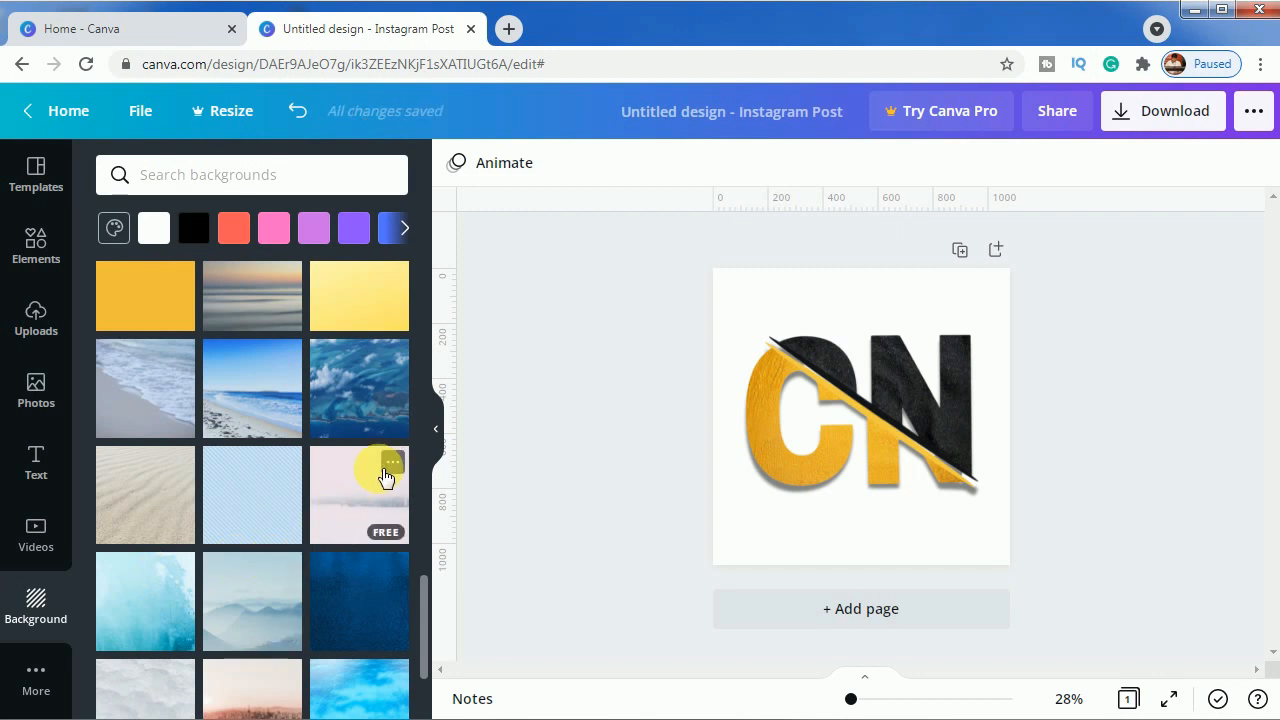
{"action": "left_click", "coordinate": [393, 463]}
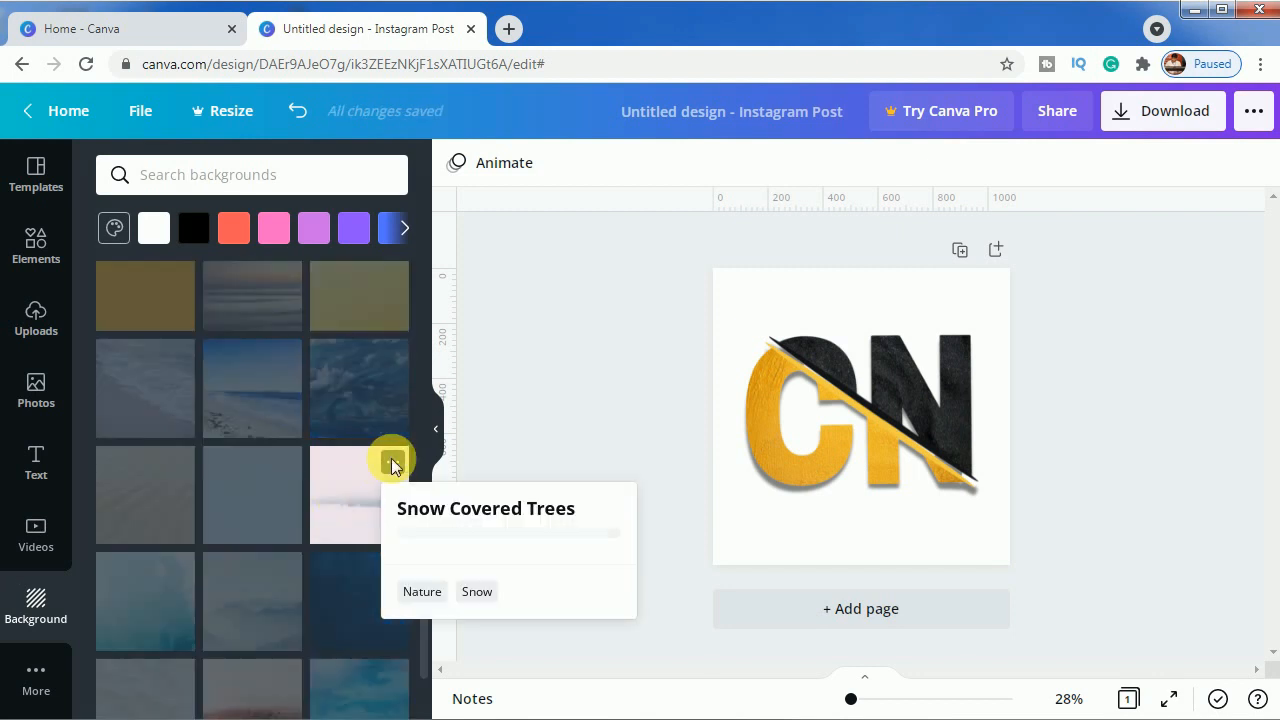
{"action": "left_click", "coordinate": [340, 510]}
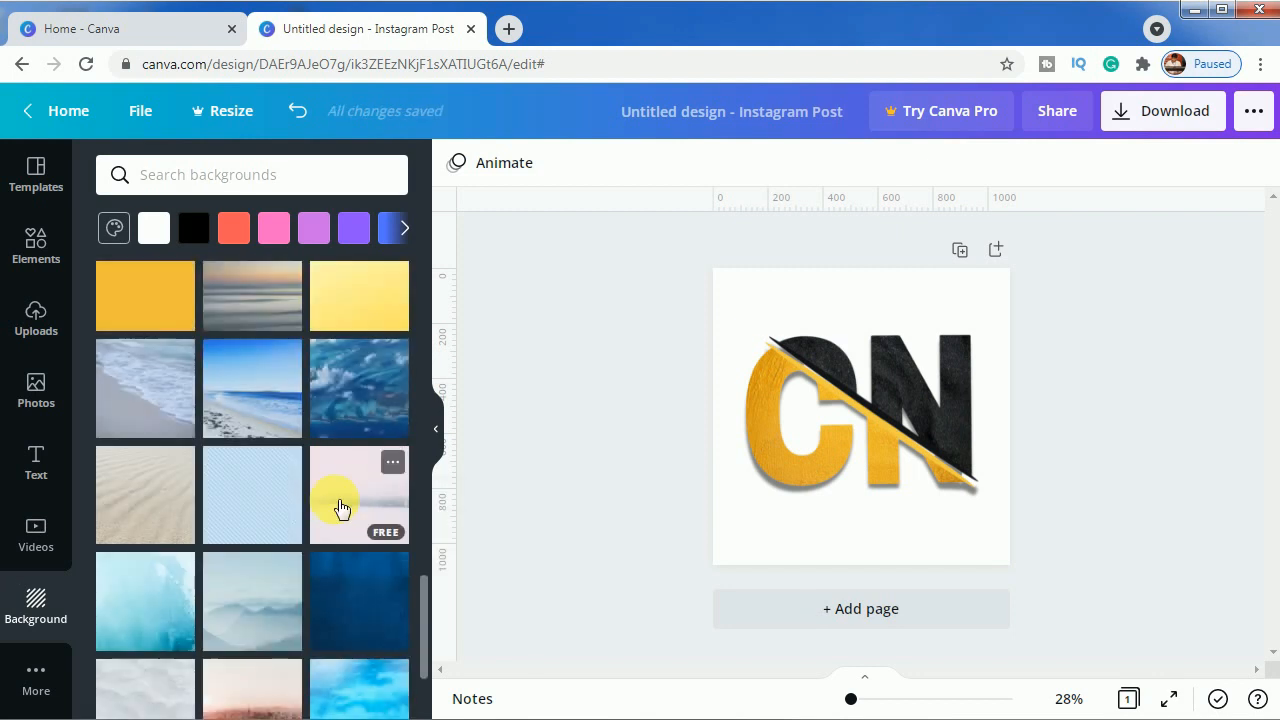
{"action": "left_click", "coordinate": [340, 508]}
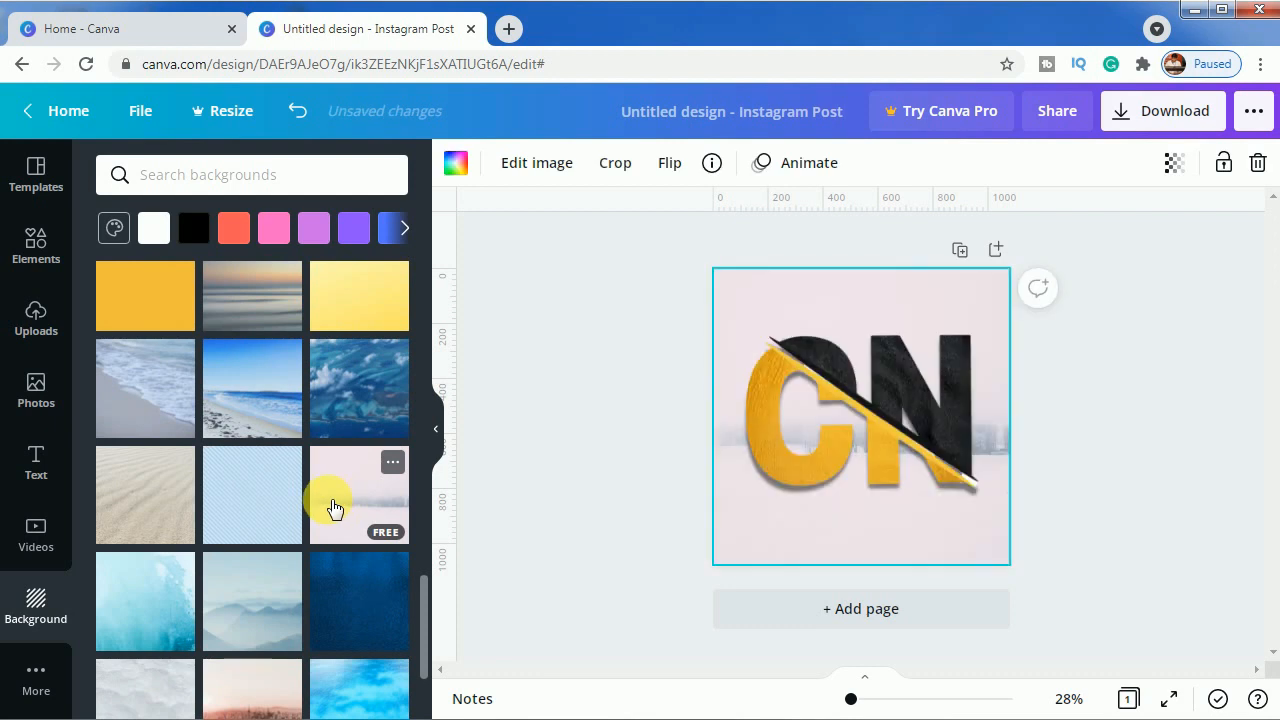
Enlarge the snowy background photo within the page and shift it so the treeline sits near the base of the letters
{"action": "double_click", "coordinate": [725, 512]}
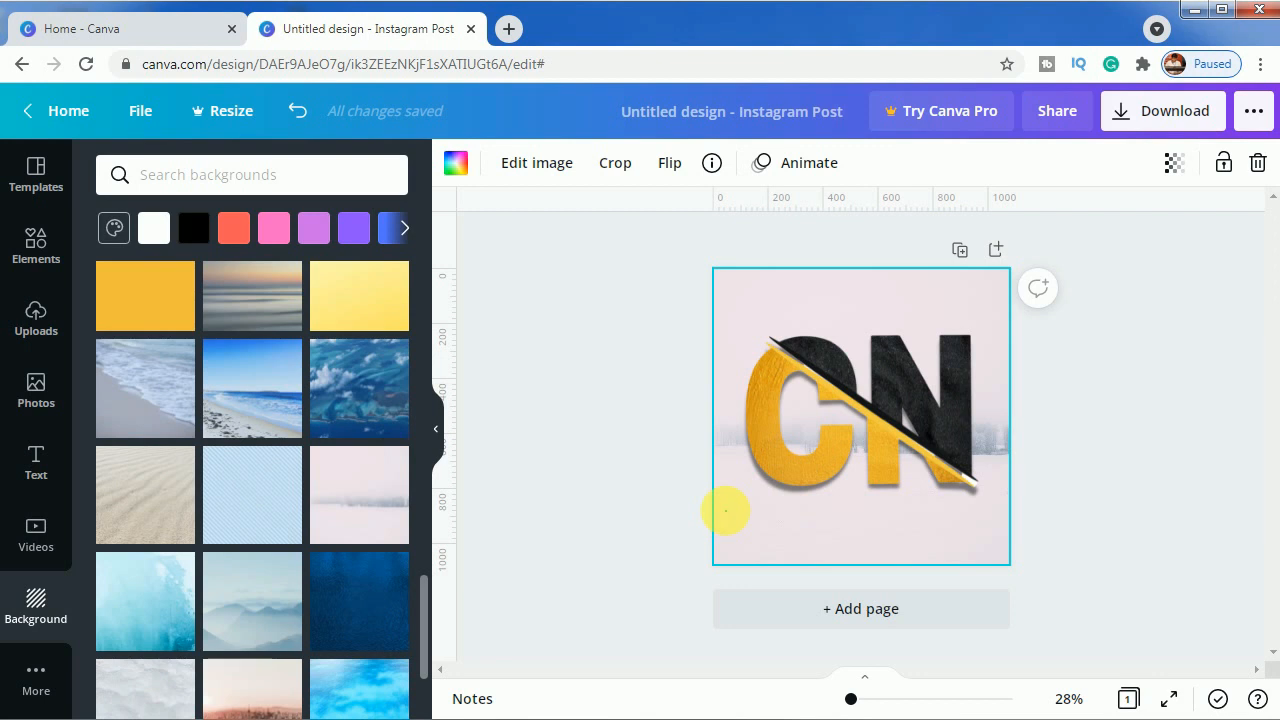
{"action": "left_click_drag", "start_coordinate": [1056, 568], "coordinate": [1182, 670]}
{"action": "left_click_drag", "start_coordinate": [1074, 563], "coordinate": [1015, 587]}
{"action": "left_click", "coordinate": [1228, 512]}
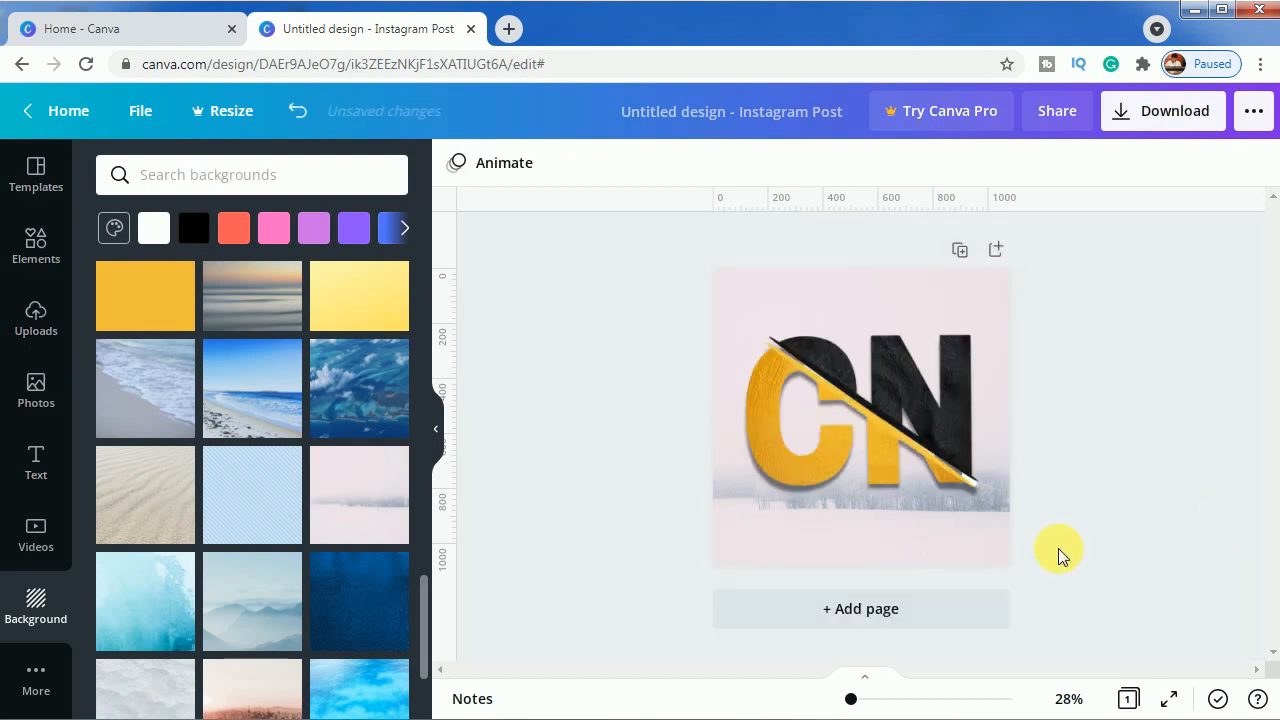
Move the enlarged background photo upward so the treeline runs behind the lower part of the CN letters
{"action": "double_click", "coordinate": [947, 522]}
{"action": "left_click_drag", "start_coordinate": [912, 541], "coordinate": [900, 486]}
{"action": "left_click", "coordinate": [1206, 529]}
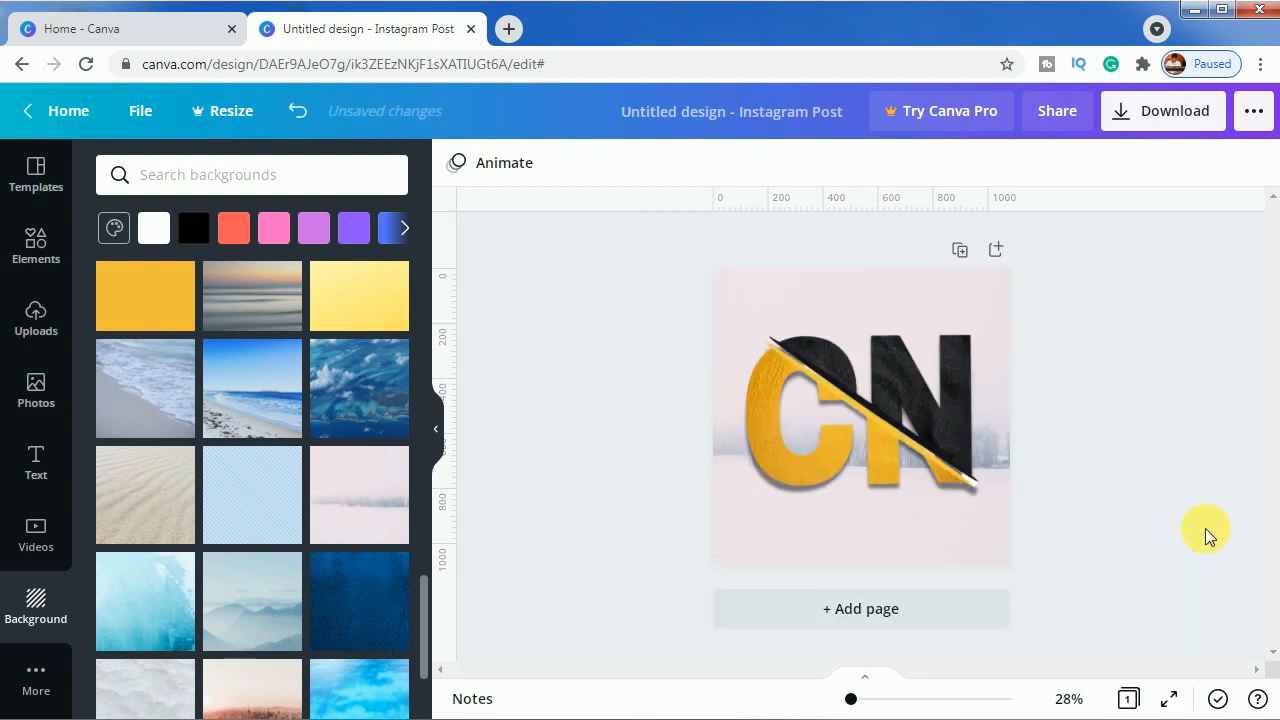